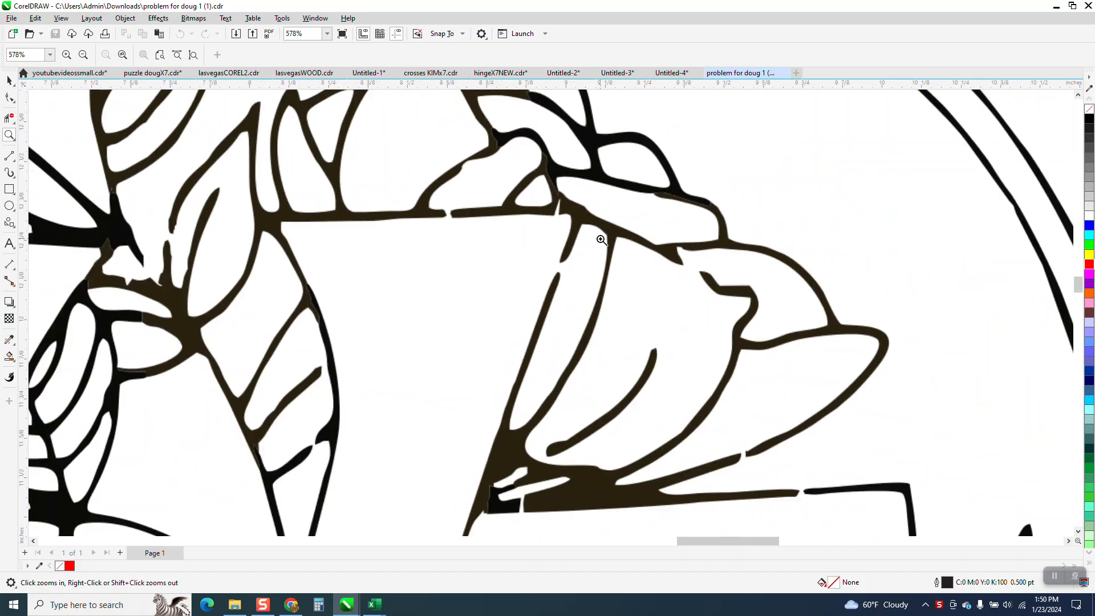
- Examine the line work of the LOVE heart up close, including the heart's notch and the breaks in its outer line
scroll(689, 212, down, 2)
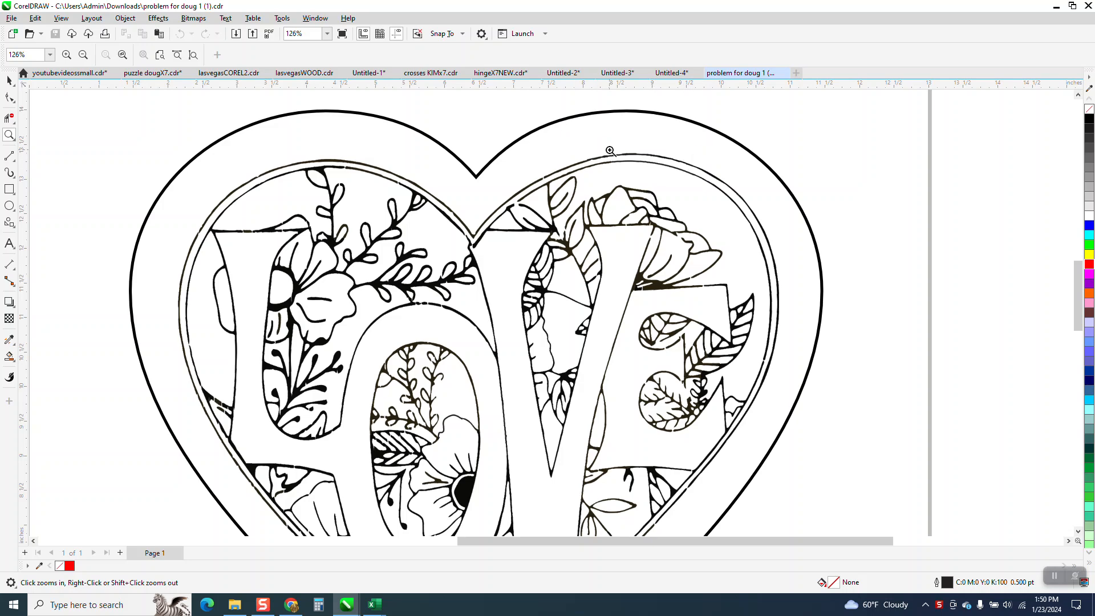
drag(342, 154, 486, 244)
scroll(385, 210, down, 1)
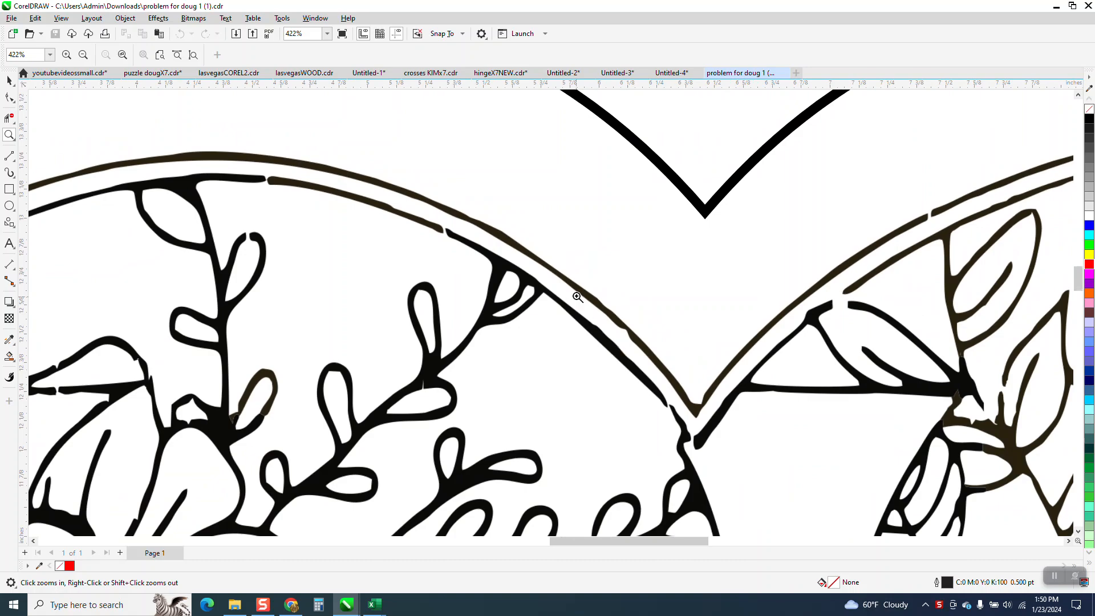
scroll(575, 288, down, 2)
scroll(91, 327, up, 6)
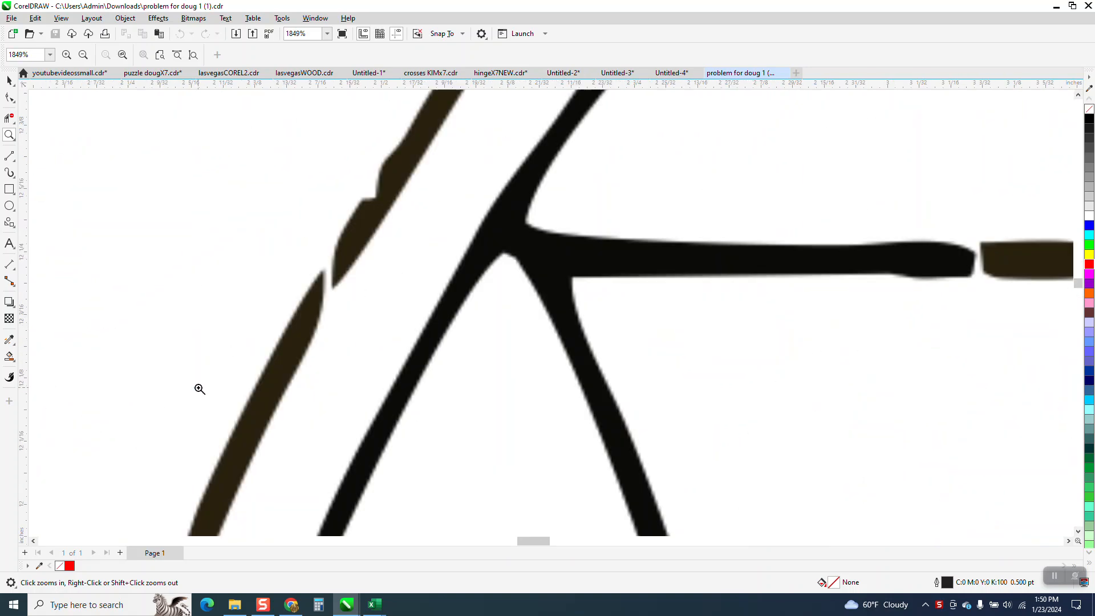
scroll(236, 312, down, 4)
scroll(239, 302, down, 6)
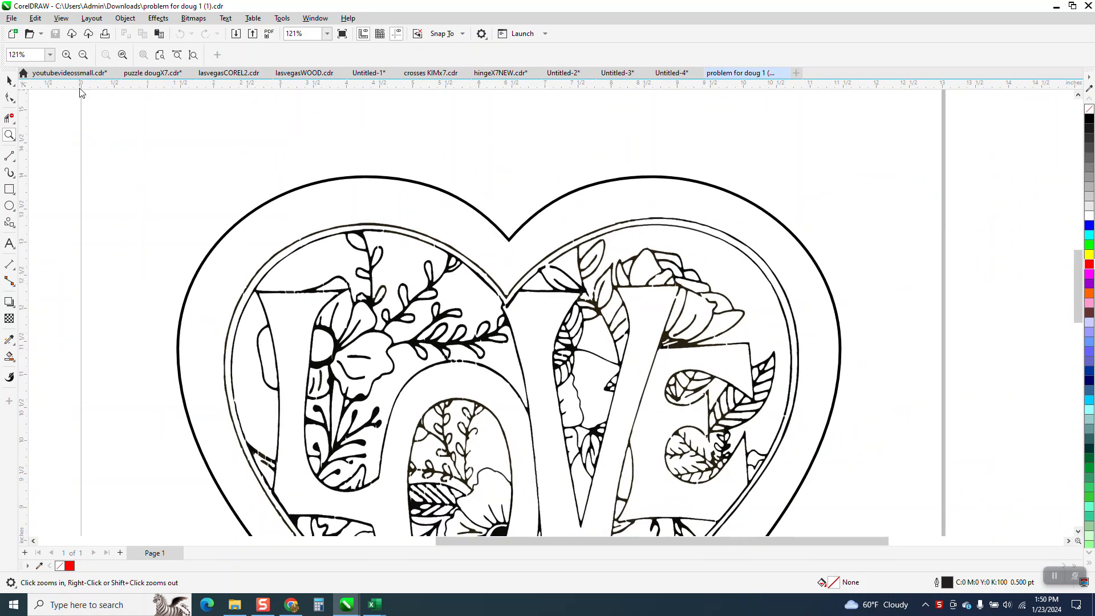
- Inspect the heart artwork in Wireframe view and return to Enhanced view
click(62, 18)
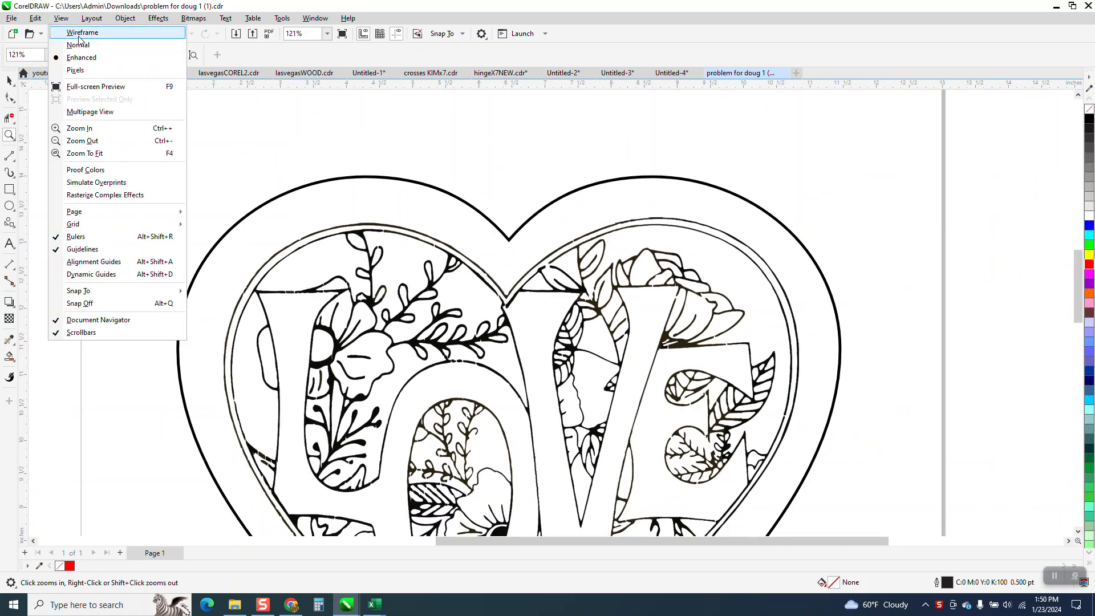
click(79, 35)
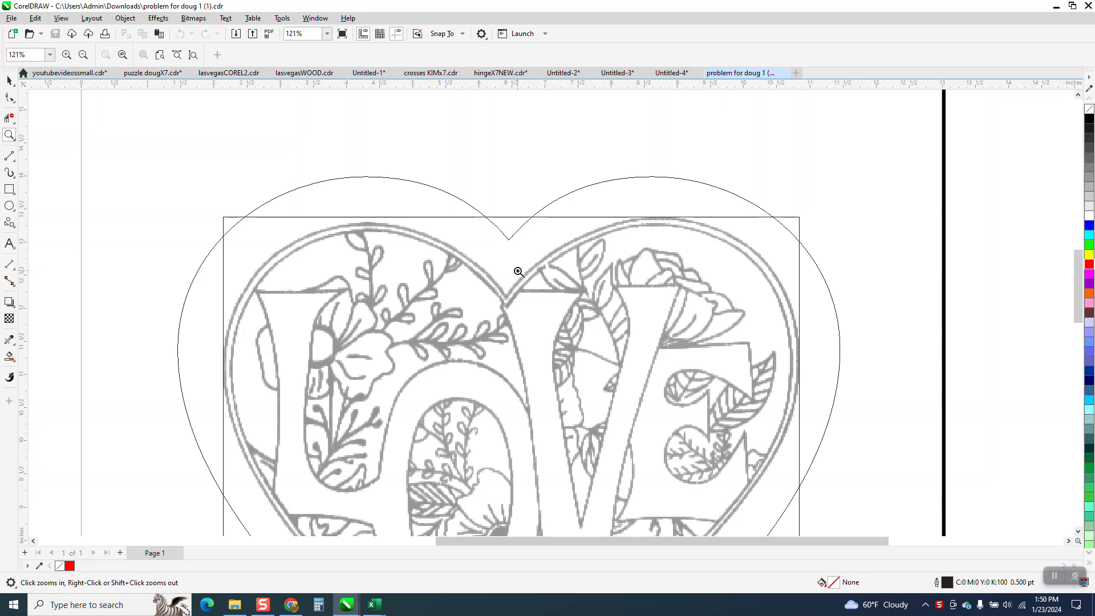
scroll(509, 268, down, 1)
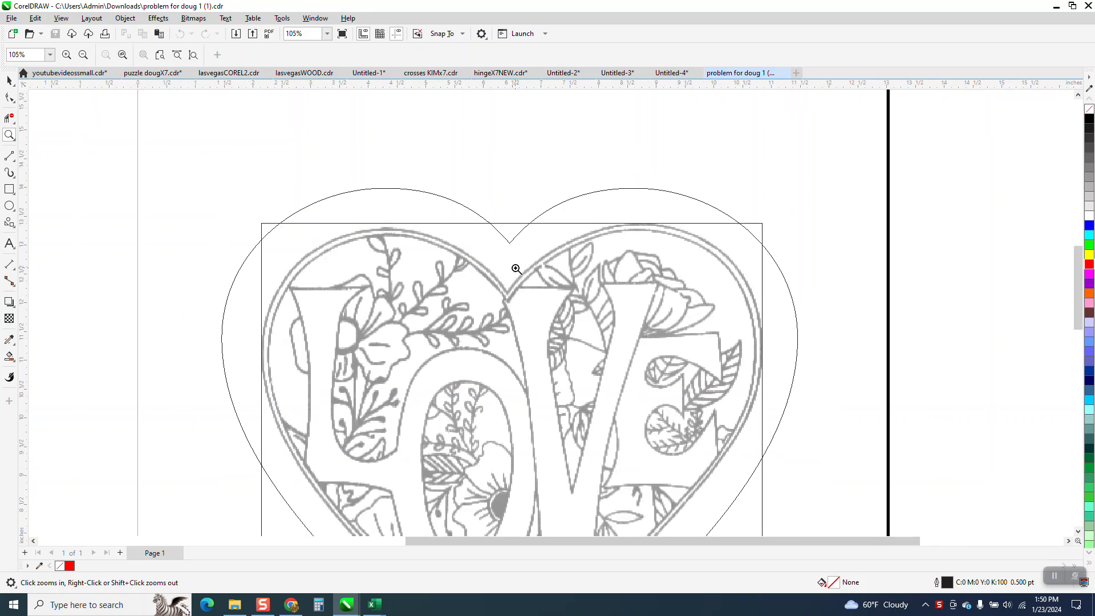
click(62, 18)
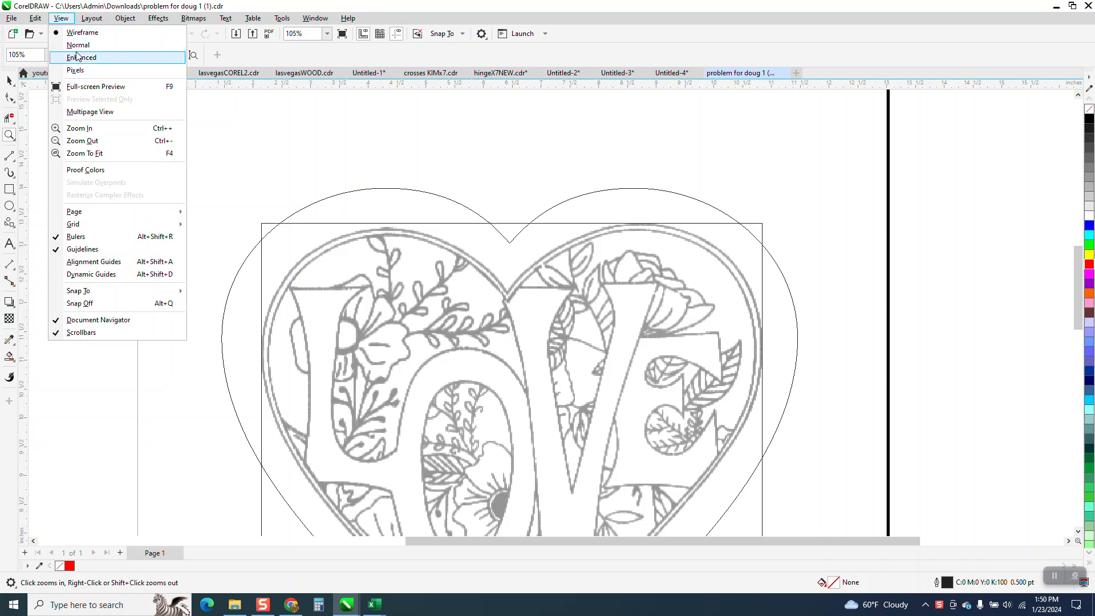
click(80, 58)
scroll(391, 140, down, 2)
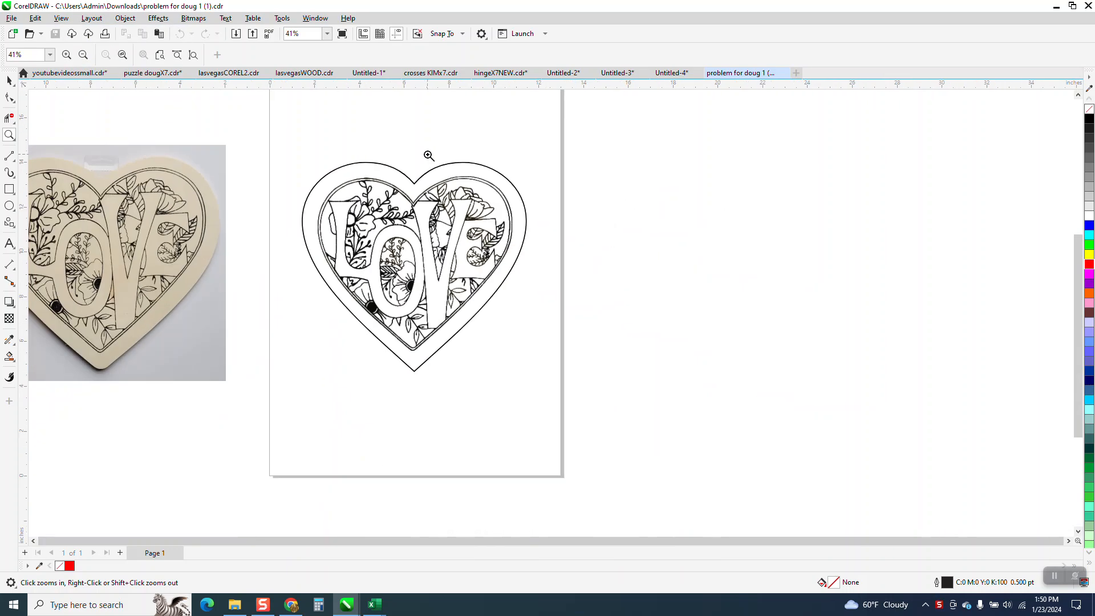
- Shift the grouped heart artwork 2 inches to the right and back again, and deselect it
click(9, 81)
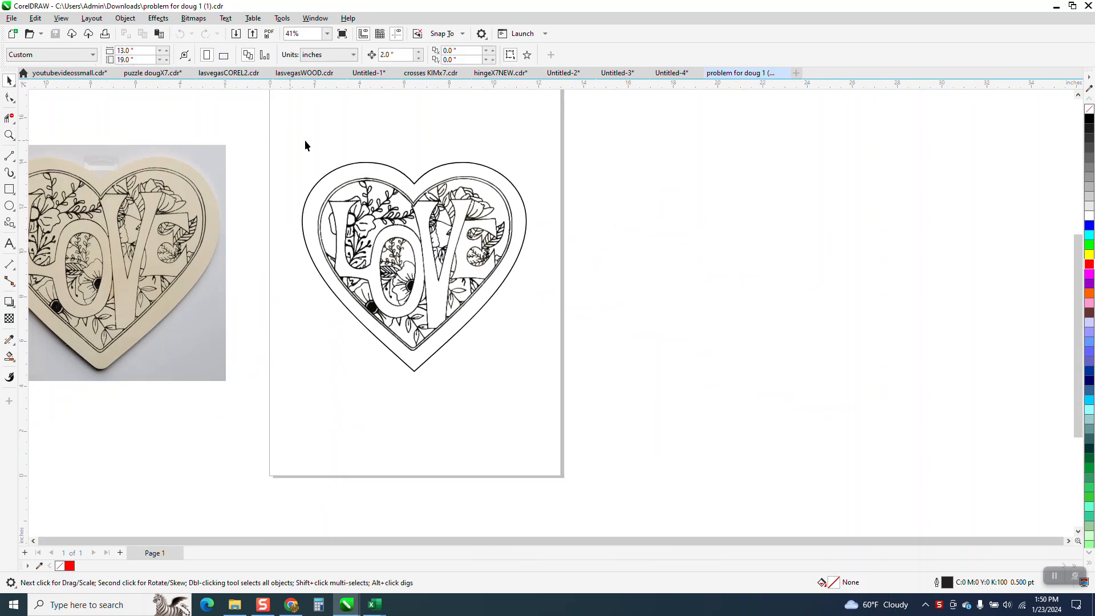
click(368, 168)
key(Right)
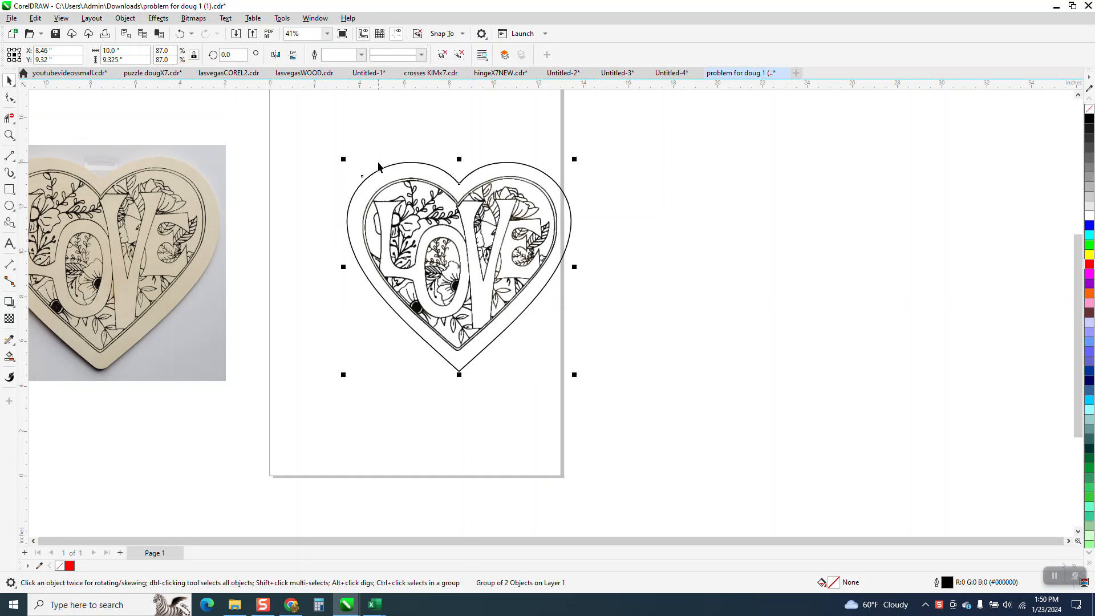
key(Left)
click(583, 163)
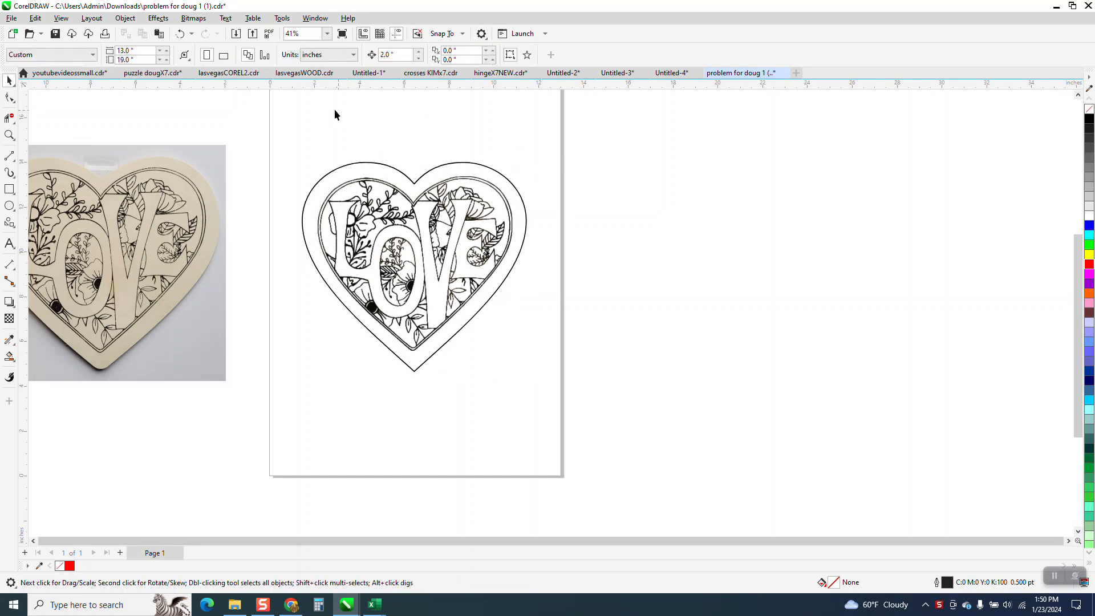
- Select the whole heart artwork on the page and ungroup all of its objects
drag(277, 115, 609, 364)
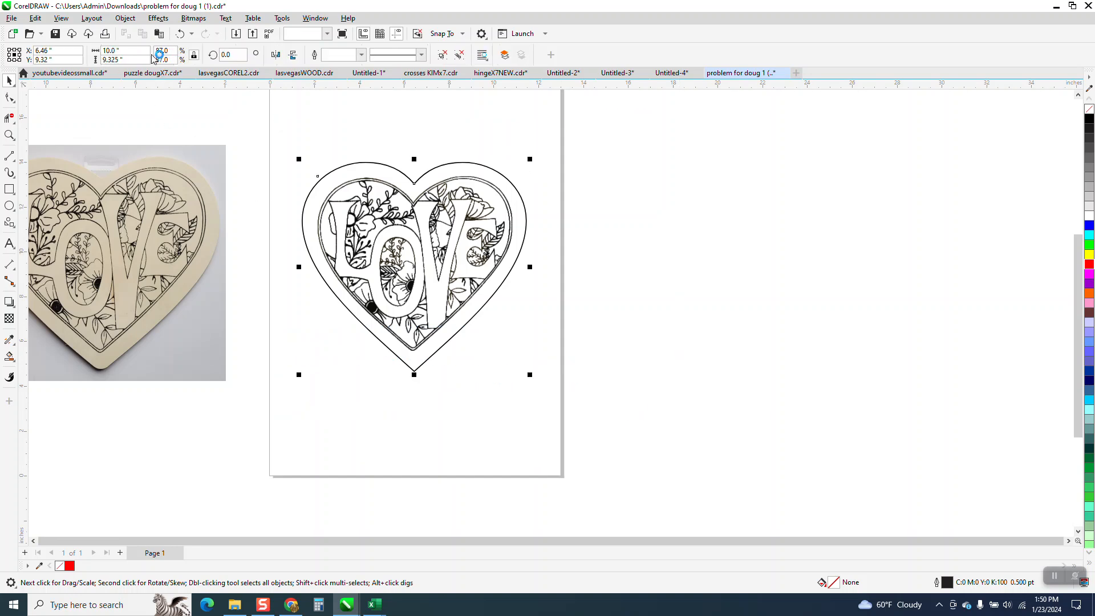
click(126, 18)
mouse_move(166, 216)
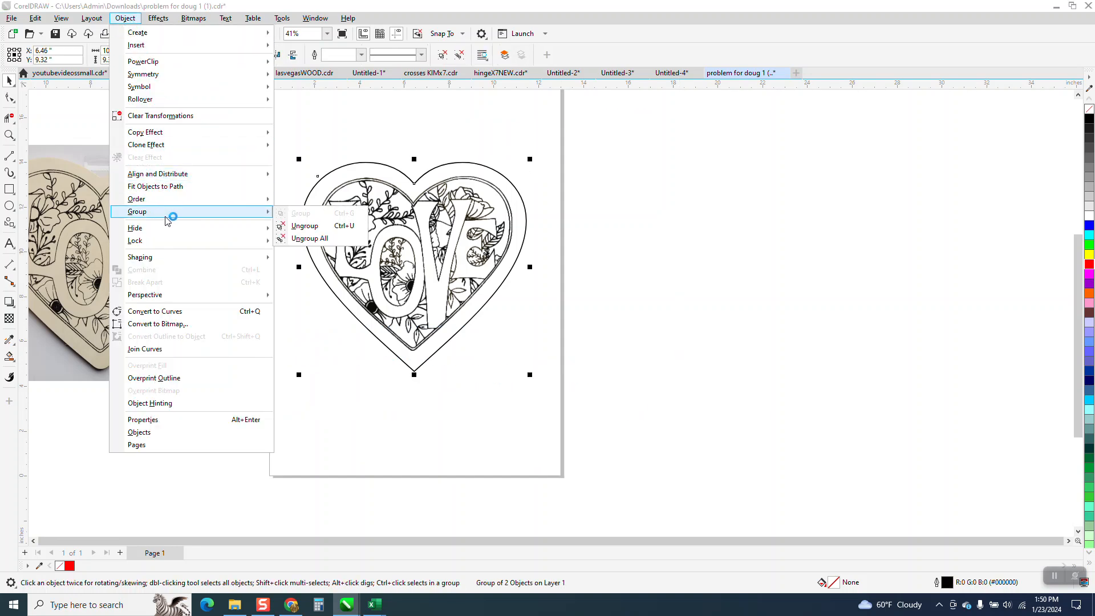
click(294, 239)
- Move the outer heart outline 12 inches to the right, off the LOVE artwork
click(390, 177)
click(392, 171)
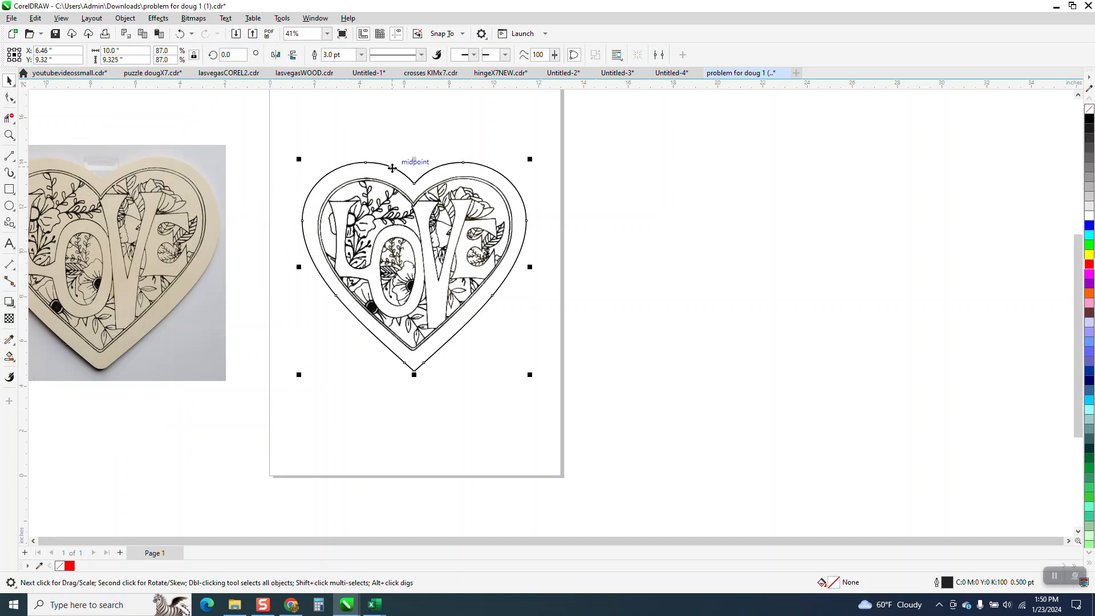
key(Right)
key(Right)
key(Right)
key(Right)
key(Right)
key(Right)
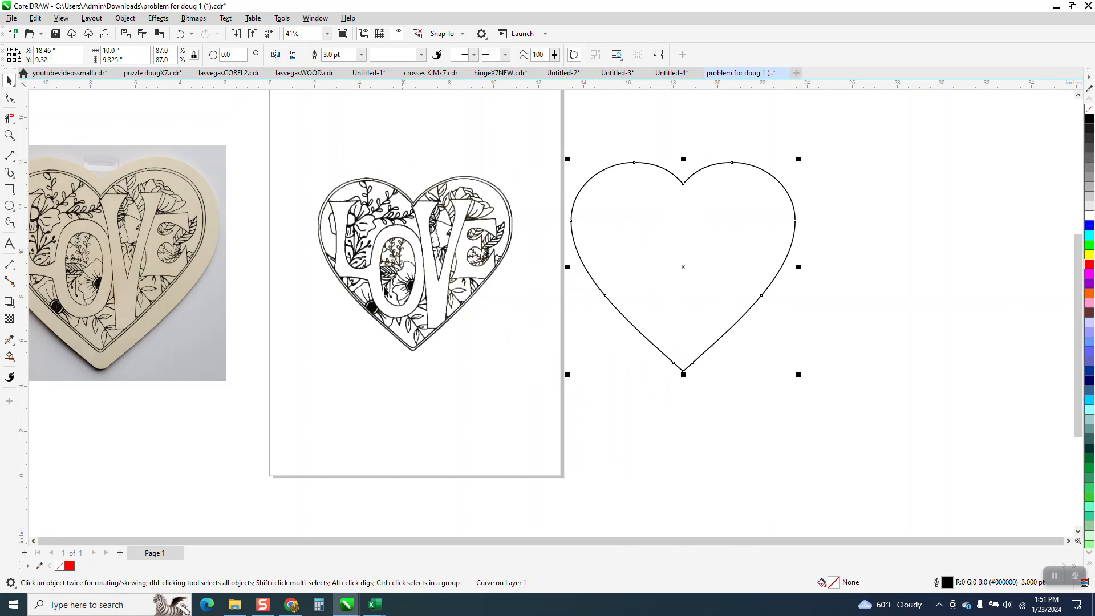
- Examine the double border around the heart's notch and the upper part of the LOVE artwork
click(10, 136)
drag(298, 167, 576, 348)
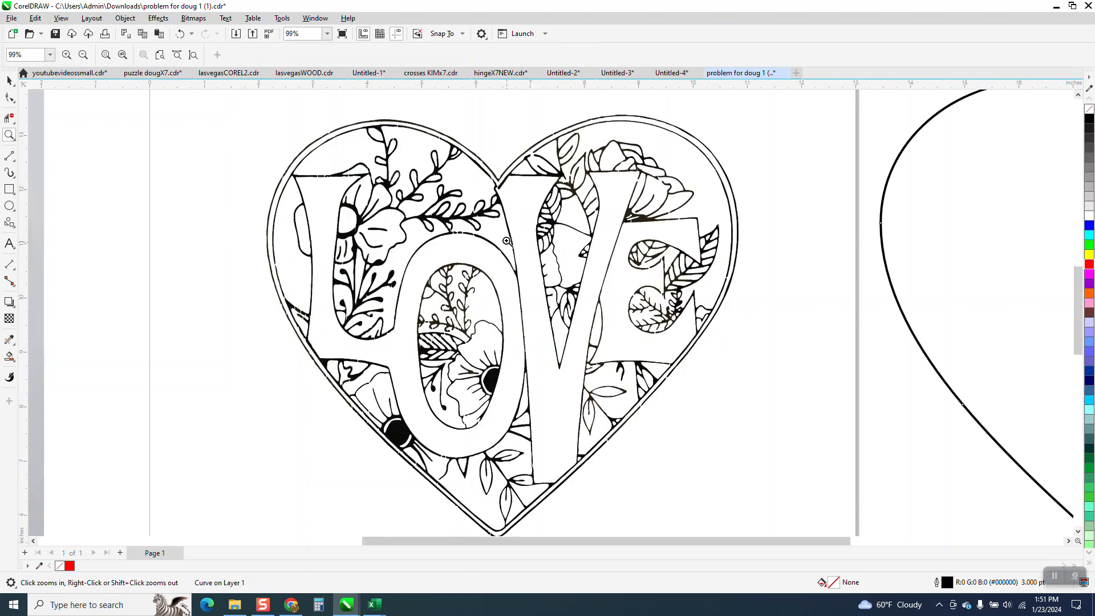
drag(485, 142, 531, 217)
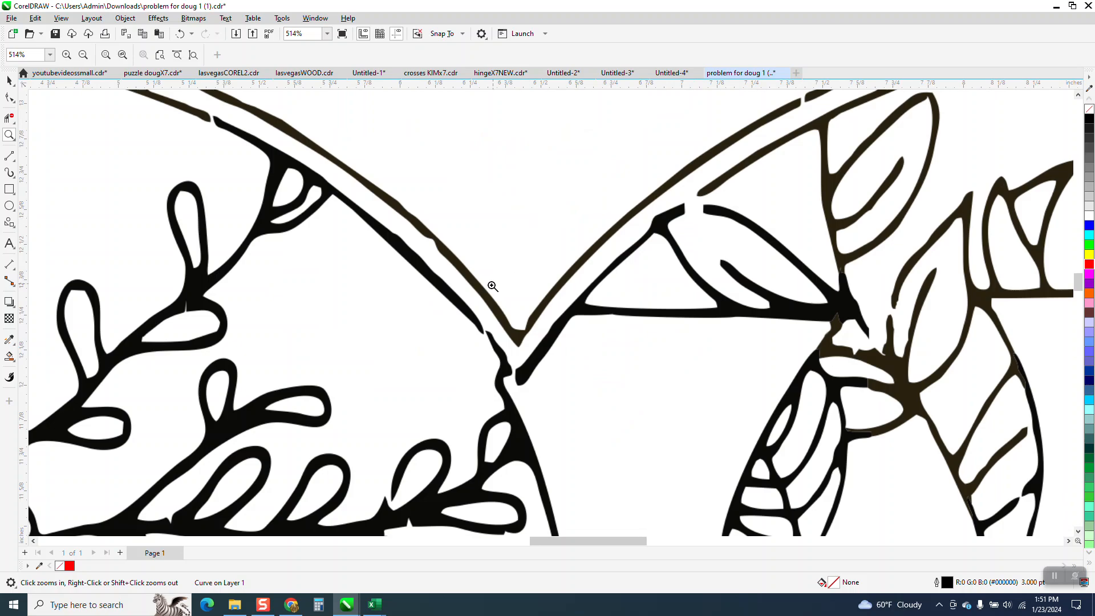
scroll(495, 284, down, 5)
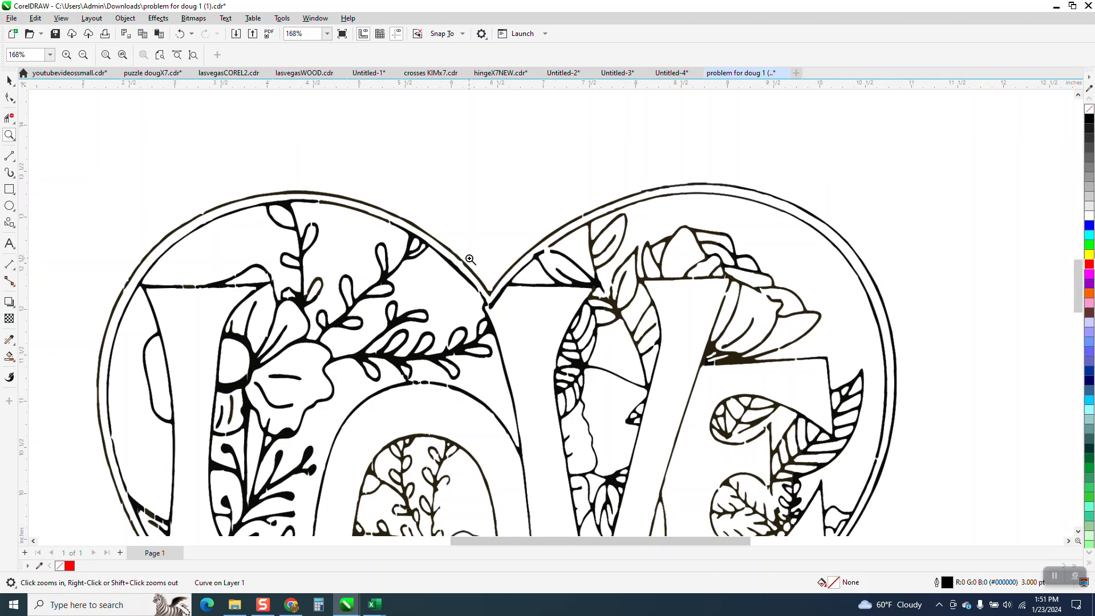
scroll(470, 261, down, 1)
scroll(467, 250, down, 1)
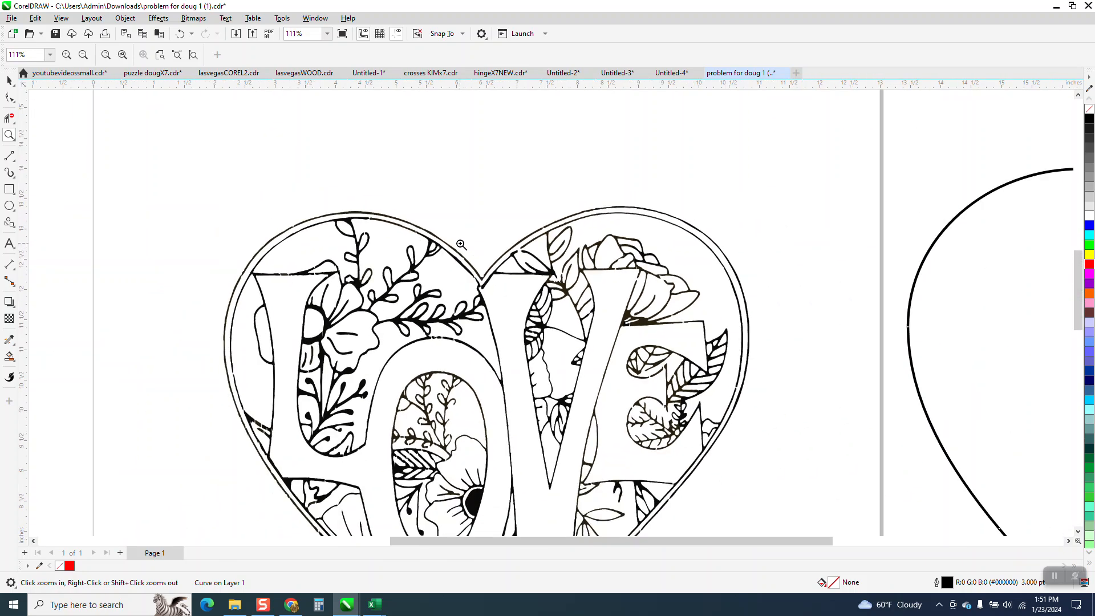
- Select the LOVE artwork and check whether it can be ungrouped
click(16, 126)
click(54, 148)
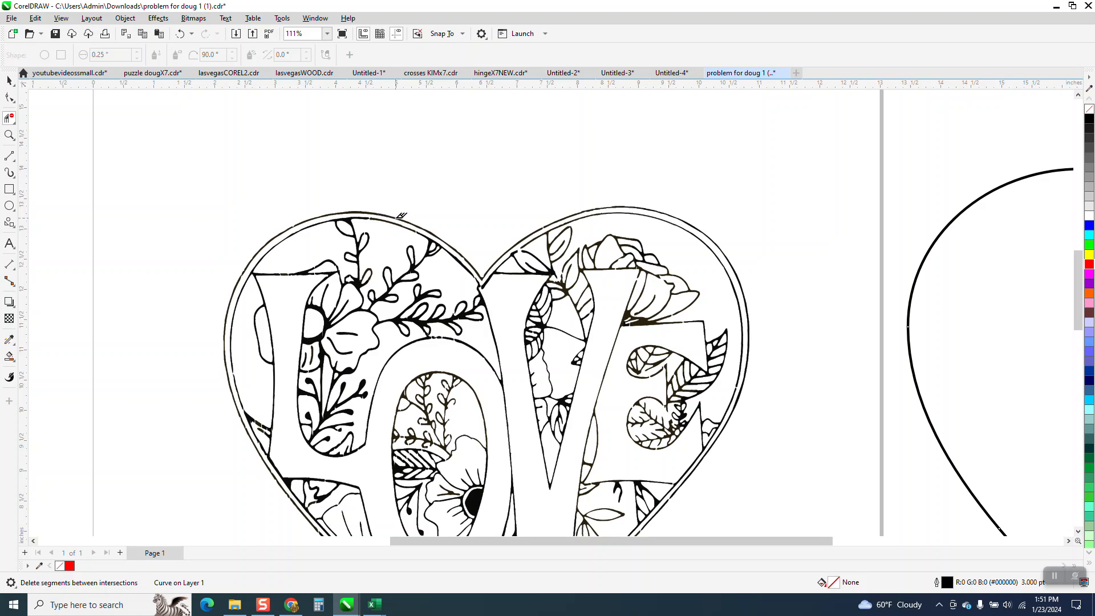
click(9, 82)
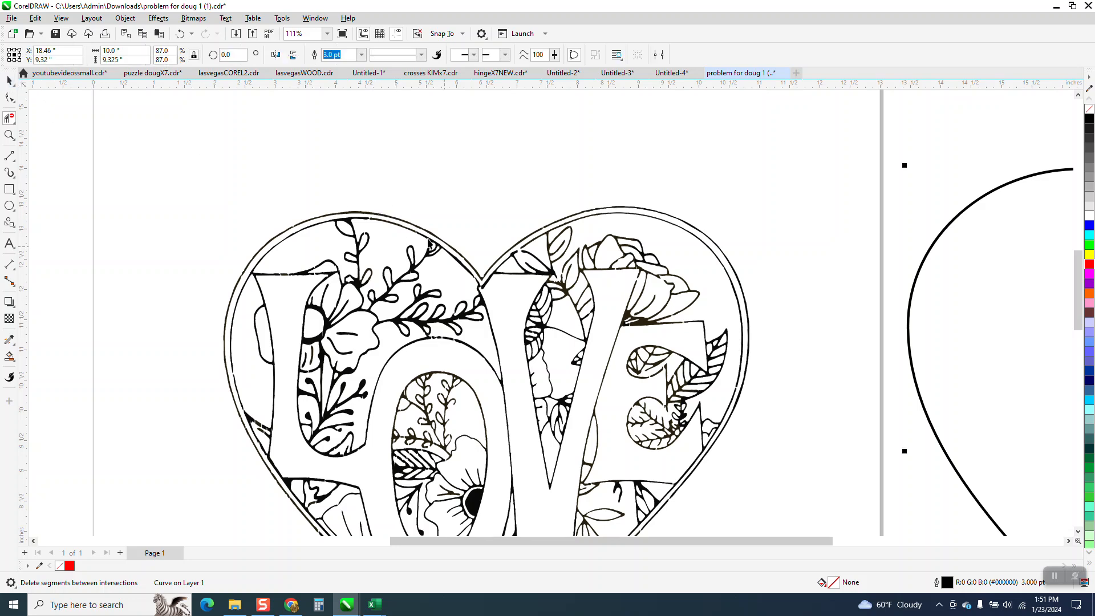
click(402, 231)
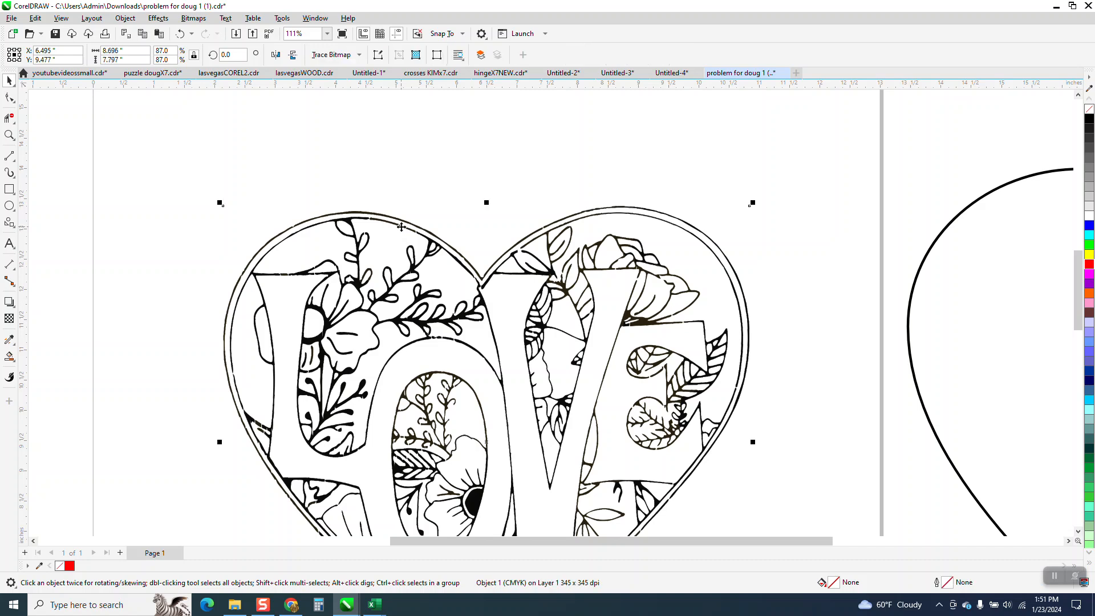
click(125, 17)
mouse_move(178, 214)
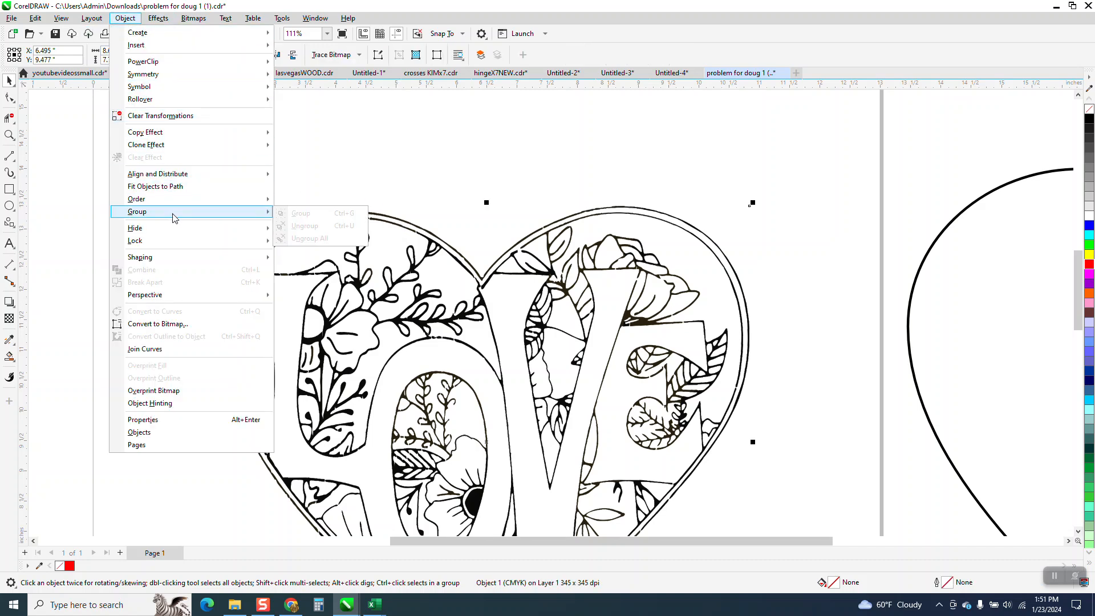
click(348, 165)
- Move the LOVE artwork about 0.5 inch upward and undo the move
click(387, 218)
drag(388, 216, 386, 185)
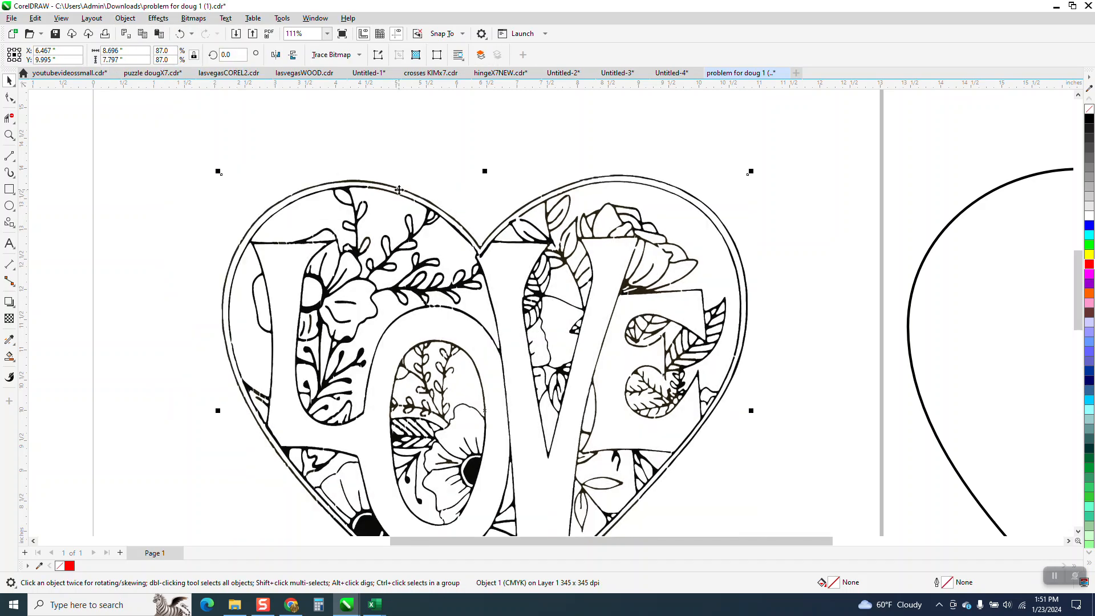
click(180, 34)
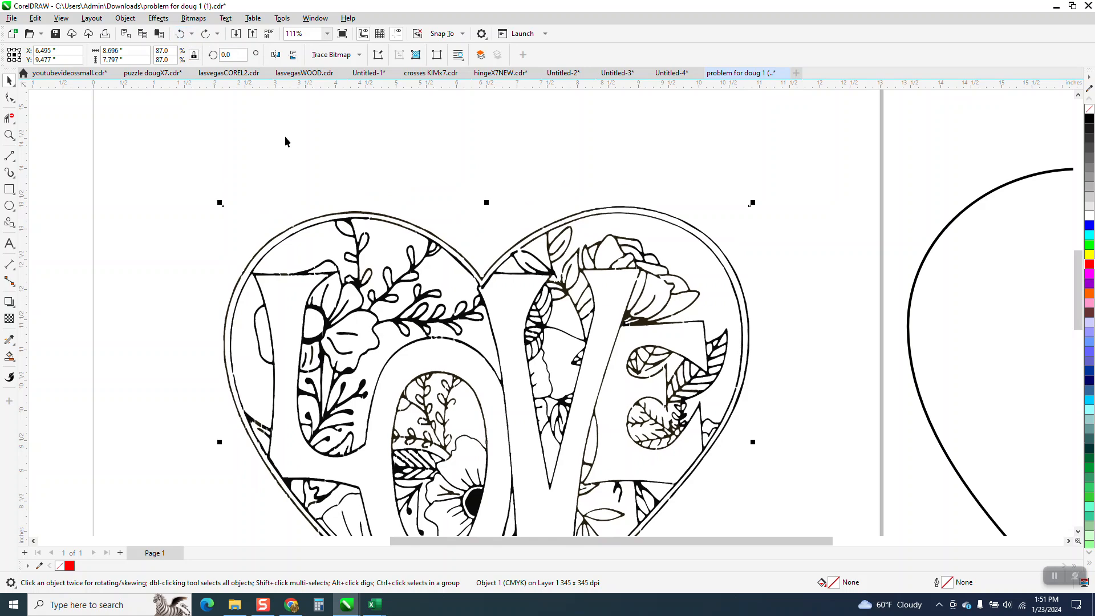
- Examine the gap in the border's outer line near the letter L and check the artwork there for editable nodes
click(9, 135)
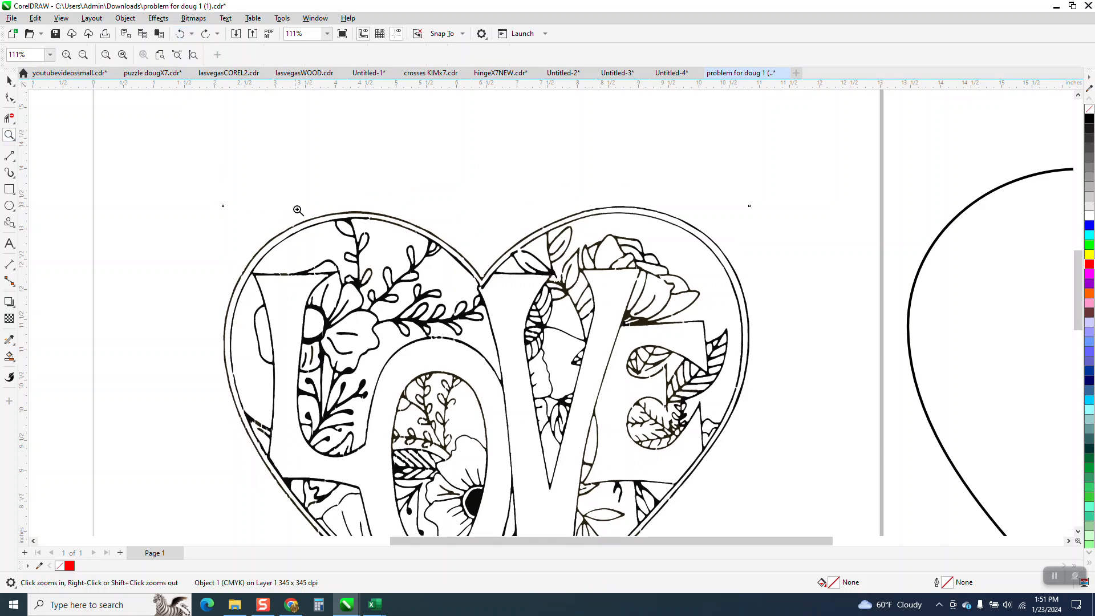
drag(295, 206, 393, 247)
scroll(369, 245, down, 2)
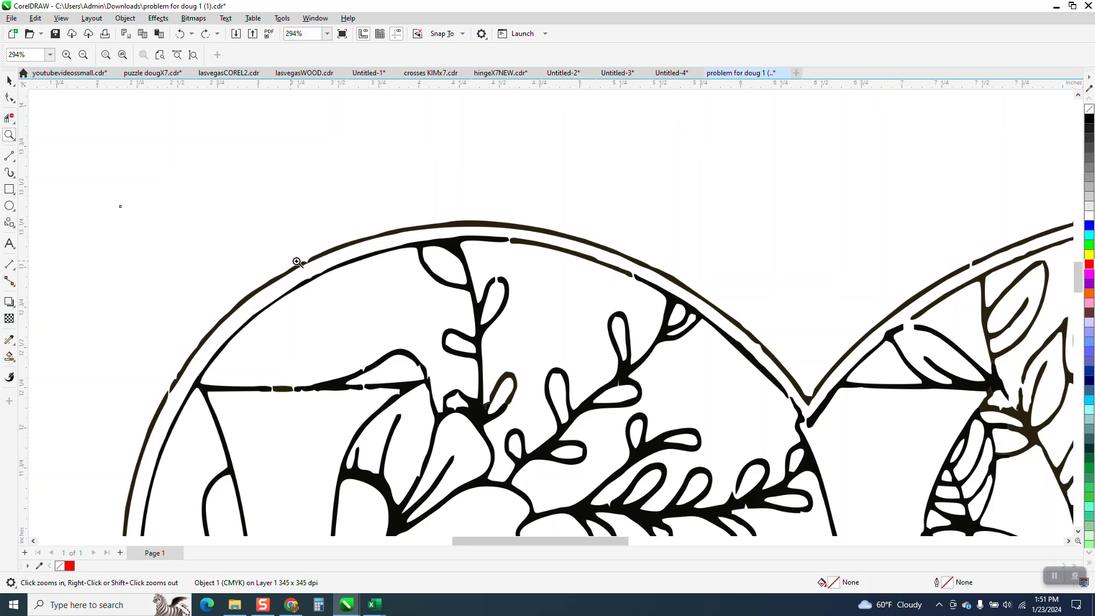
drag(159, 367, 232, 410)
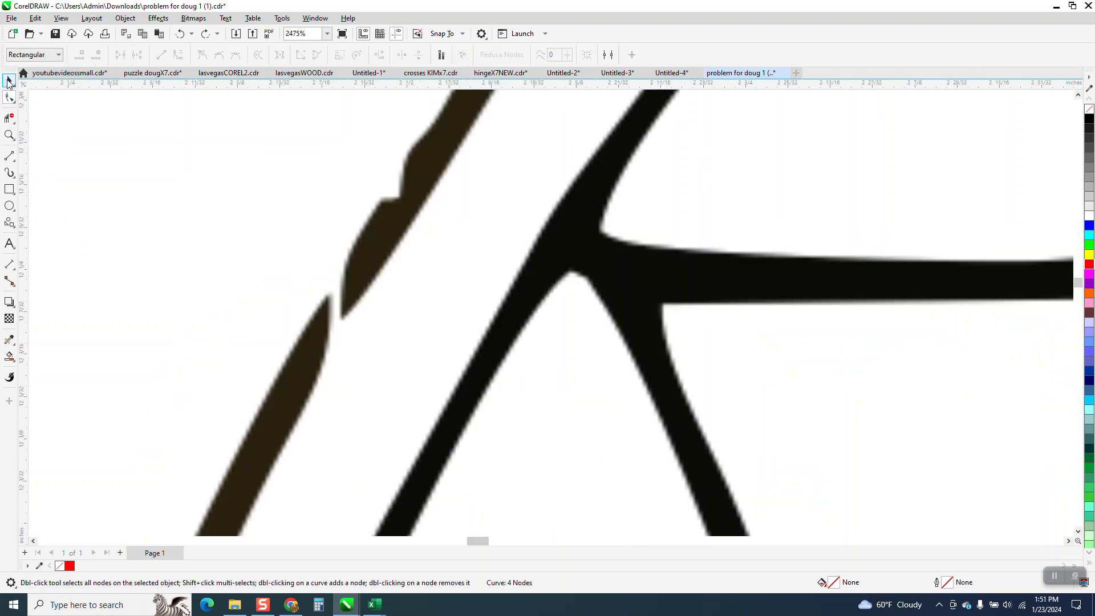
click(9, 81)
click(11, 101)
key(space)
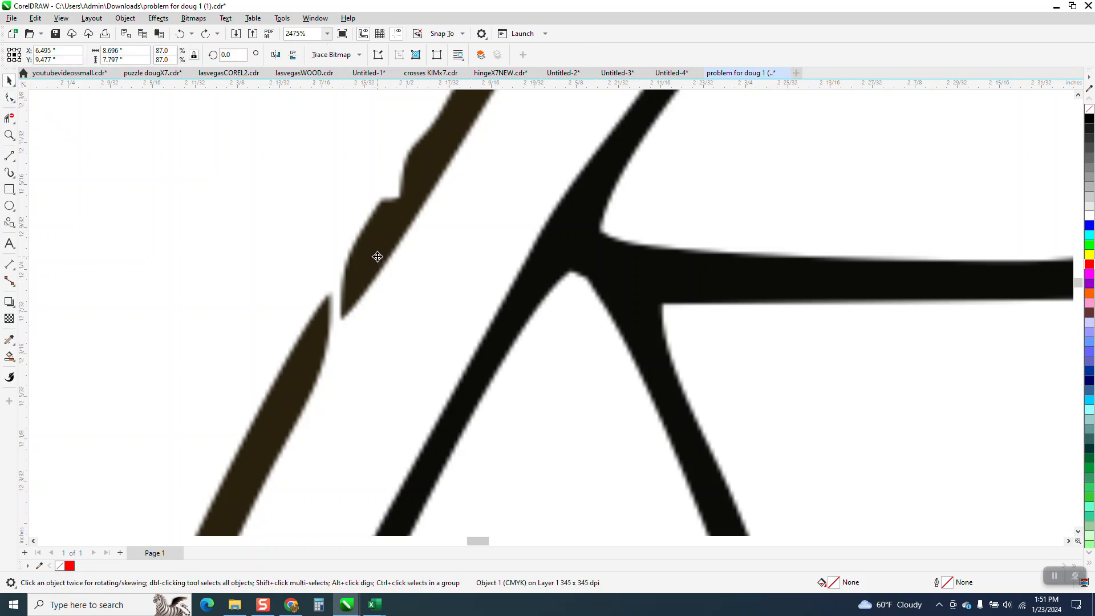
scroll(377, 258, down, 3)
scroll(377, 258, down, 2)
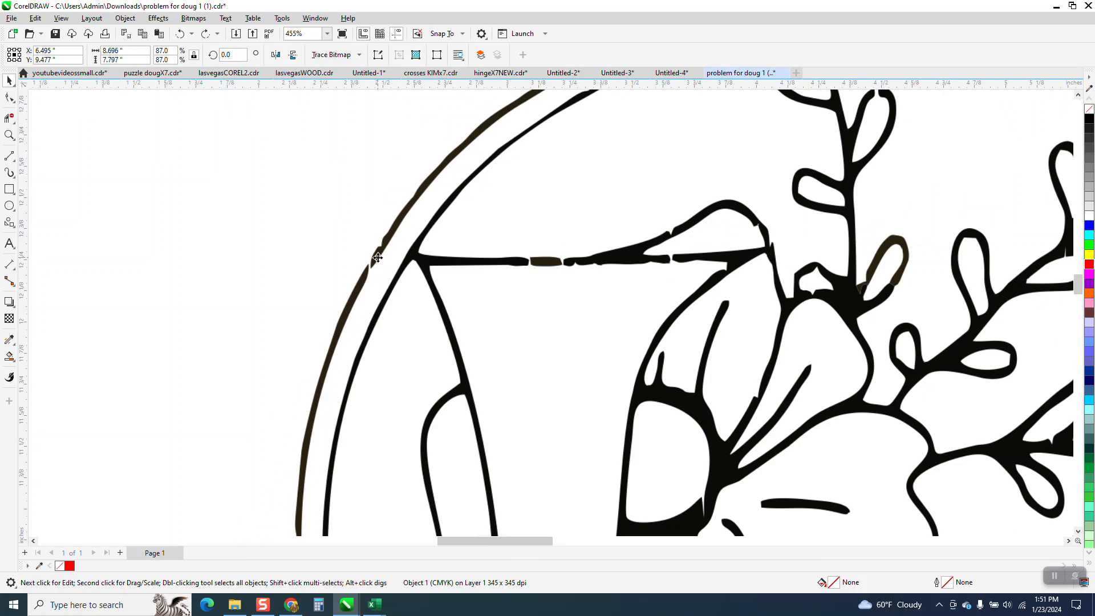
scroll(311, 184, down, 4)
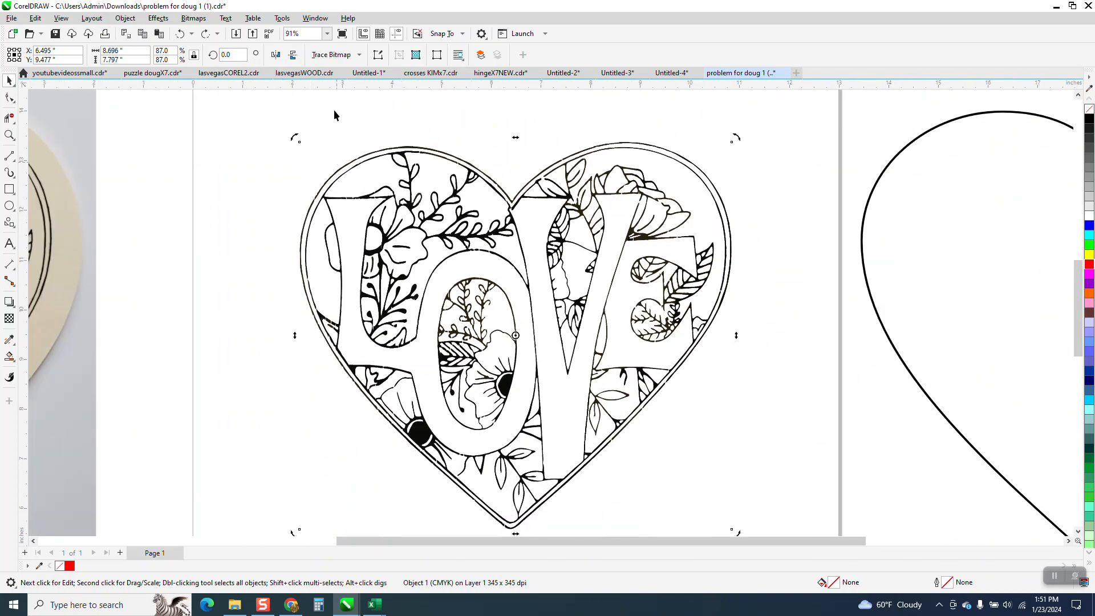
- Trace the LOVE bitmap with Outline Trace as Clipart, with detail 1, smoothing 25, corner smoothness 0 and the background removed automatically
click(358, 55)
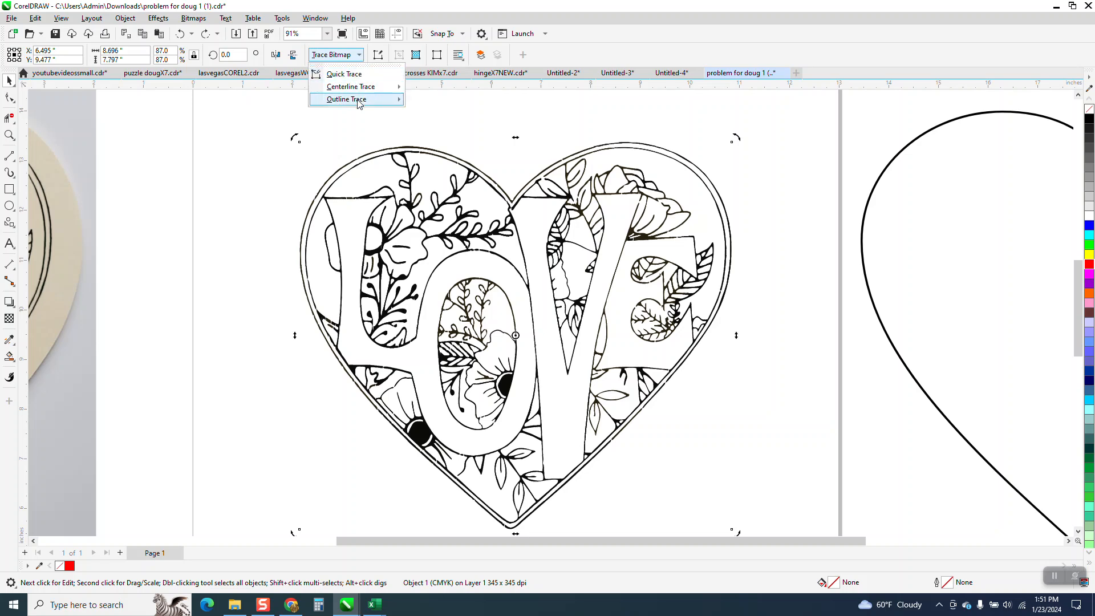
mouse_move(359, 103)
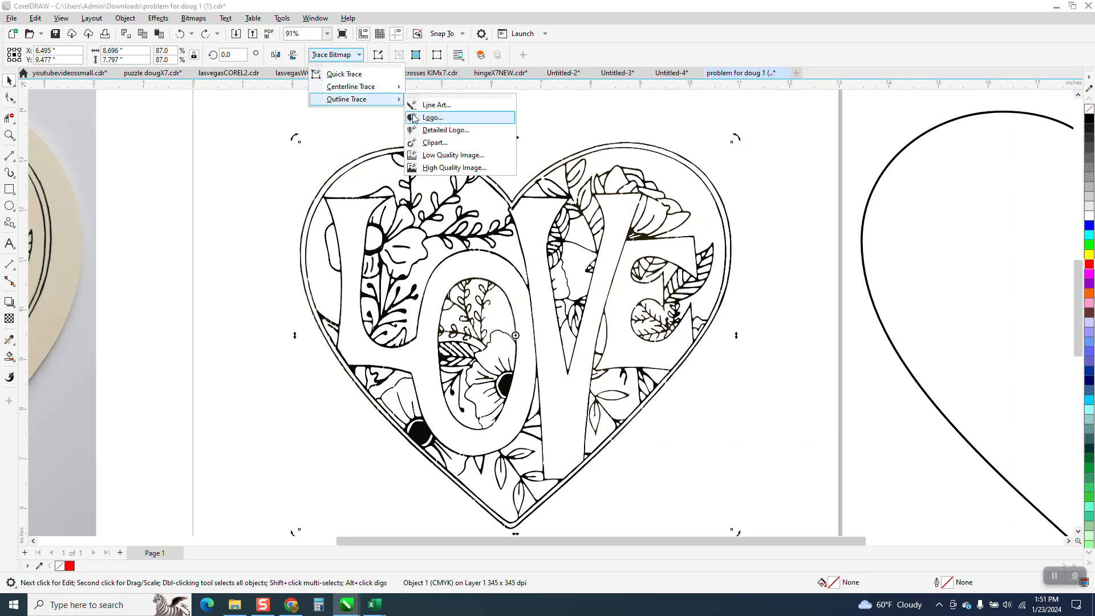
click(432, 143)
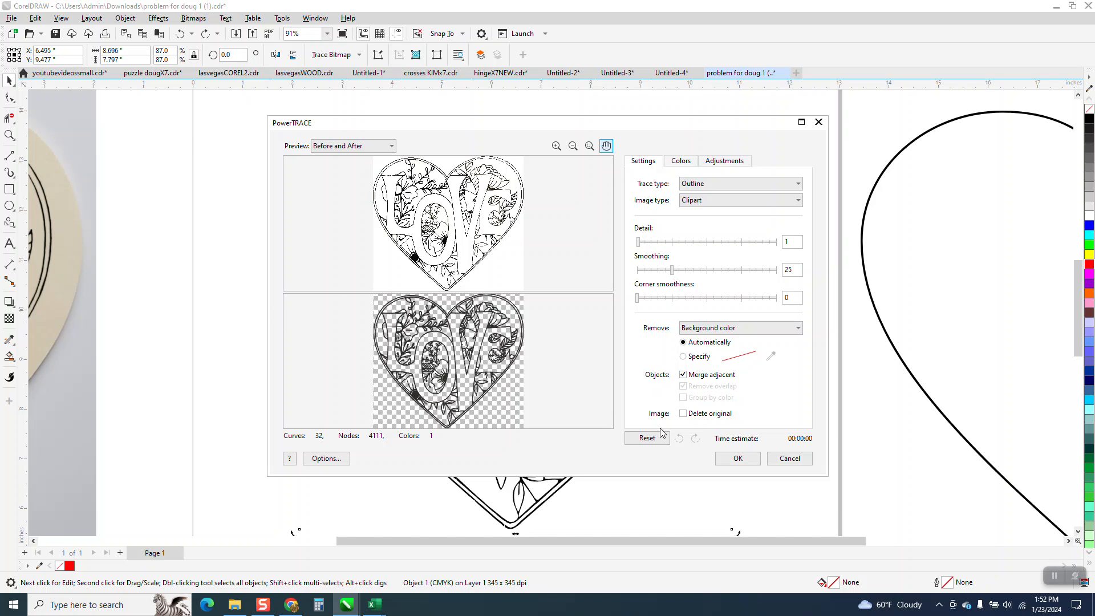
click(738, 458)
scroll(416, 341, down, 3)
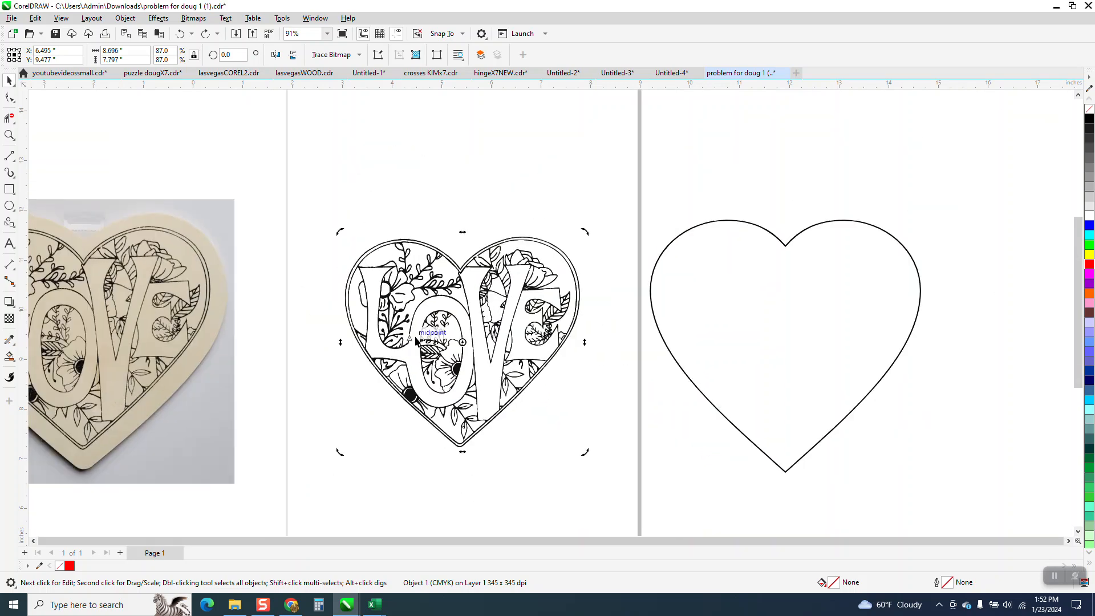
- Move the traced LOVE artwork 24 inches horizontally so it sits beyond the separate heart outline
scroll(417, 341, down, 3)
key(Right)
key(Right)
key(Right)
key(Right)
key(Right)
key(Right)
key(Right)
key(Right)
key(Right)
key(Right)
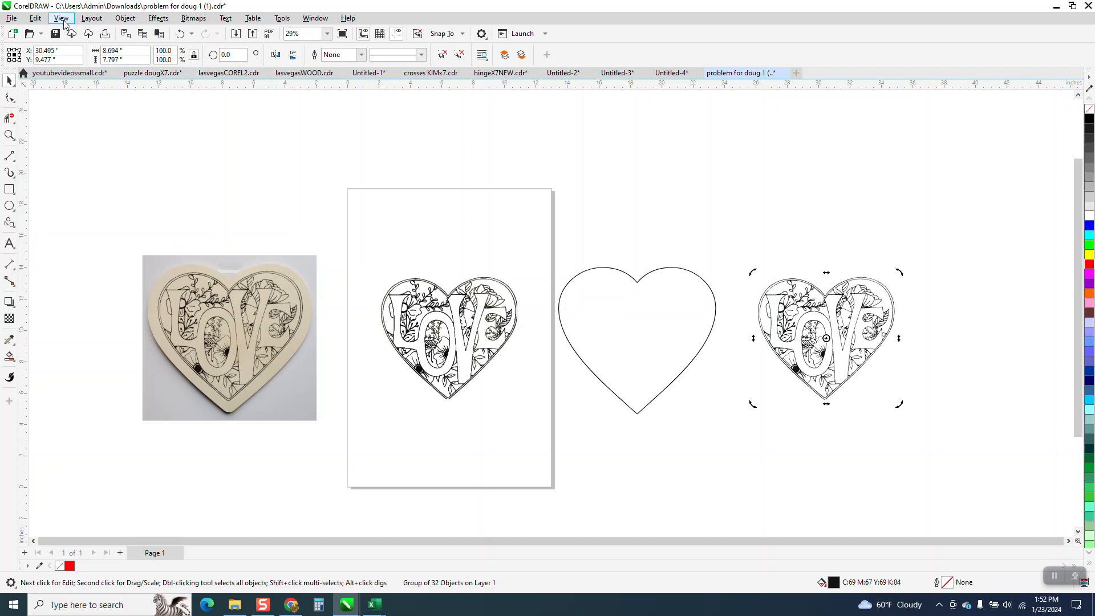
- Compare the traced artwork with the bitmaps in Wireframe view and return to Normal view
click(61, 17)
click(81, 32)
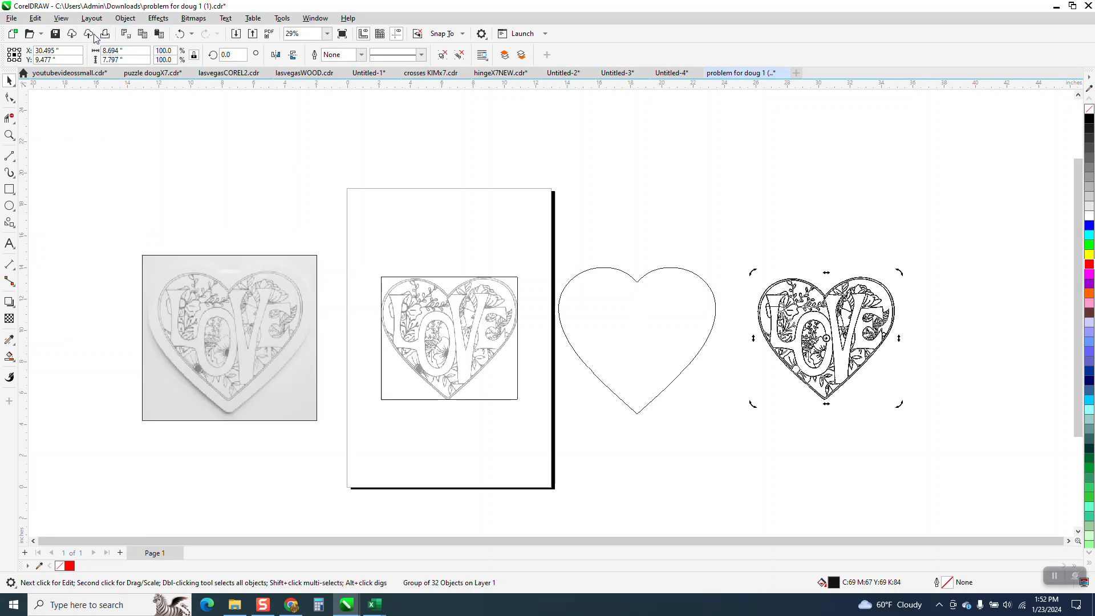
click(63, 18)
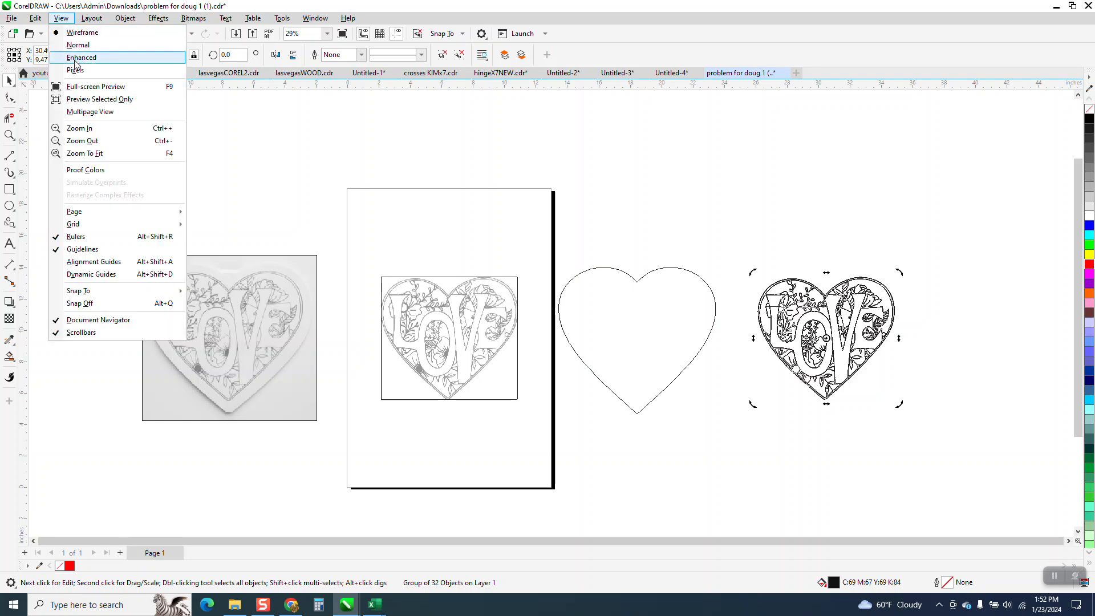
click(73, 46)
- Ungroup the traced LOVE artwork
click(9, 135)
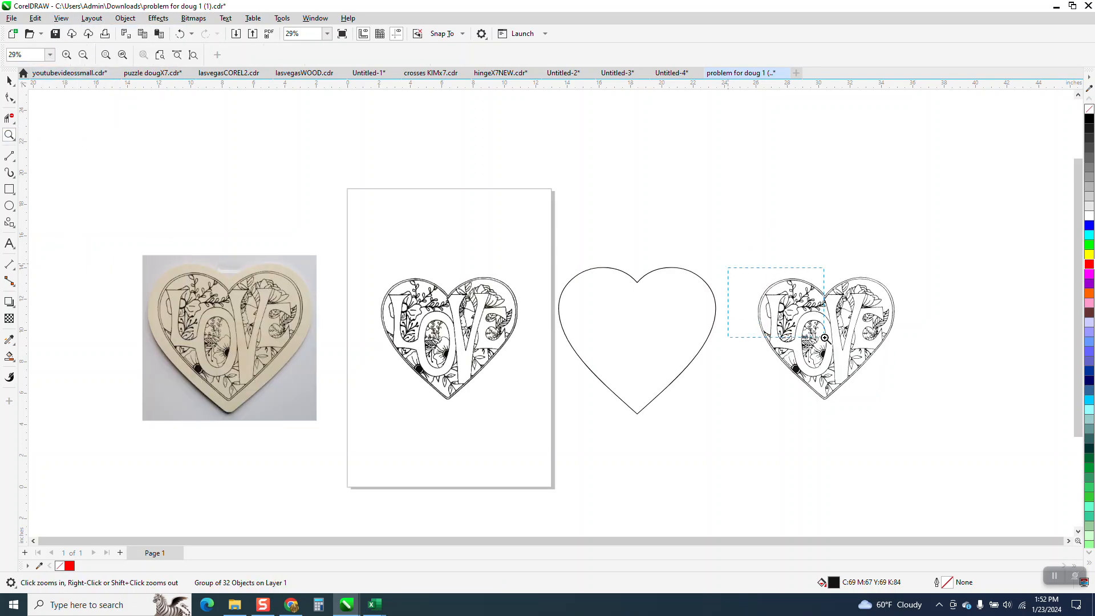
drag(727, 267, 812, 334)
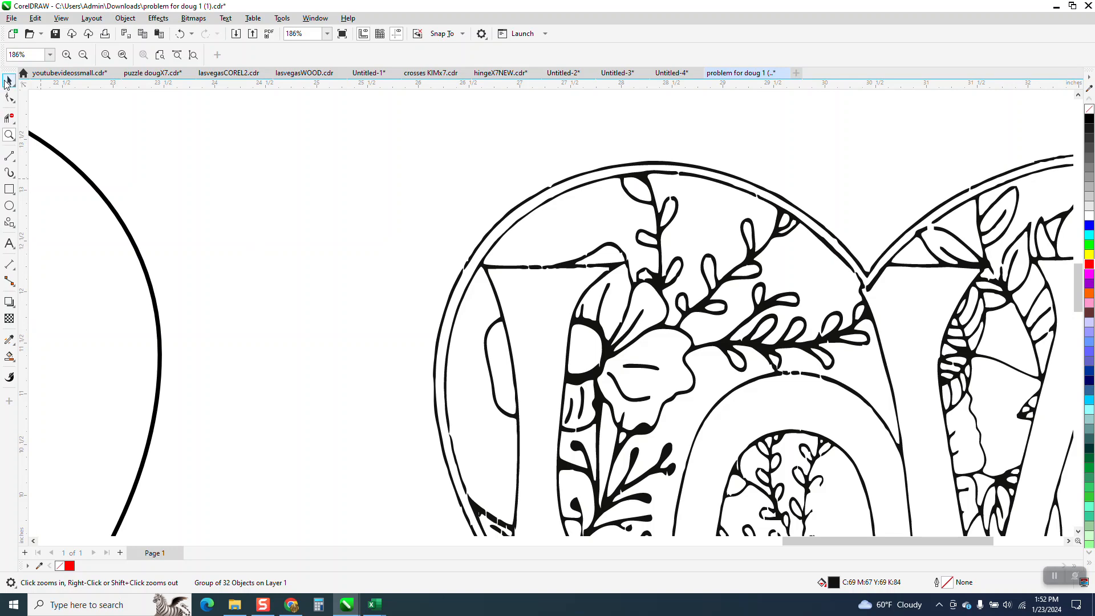
click(8, 81)
click(125, 18)
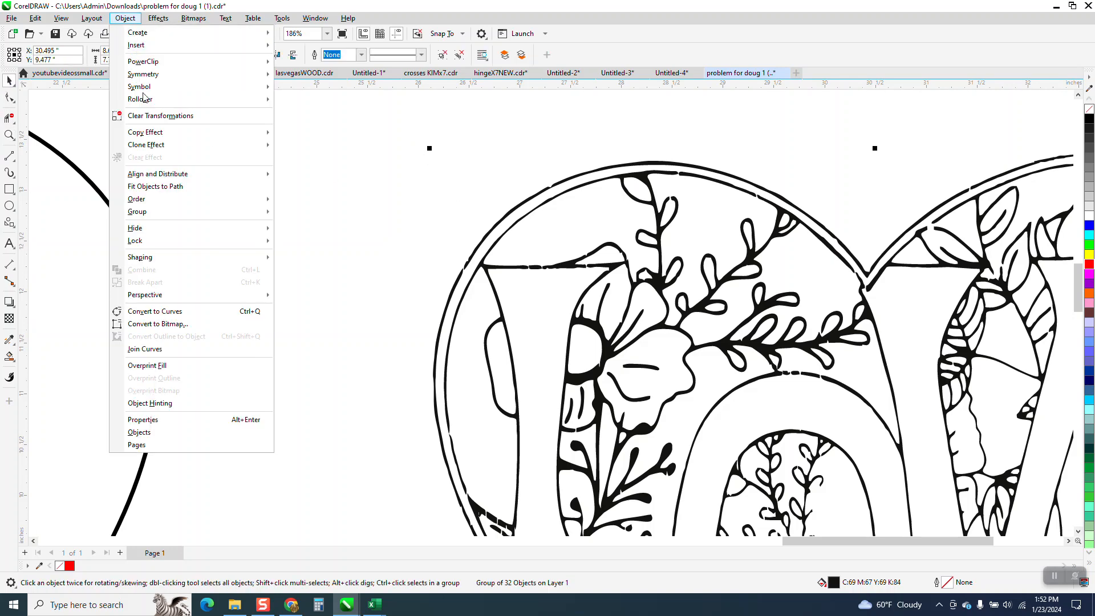
mouse_move(183, 213)
click(302, 226)
- Close the gap in the outer border beside the top of the letter L by moving the lower piece's end node onto the upper piece
click(9, 135)
drag(403, 188, 598, 342)
key(F10)
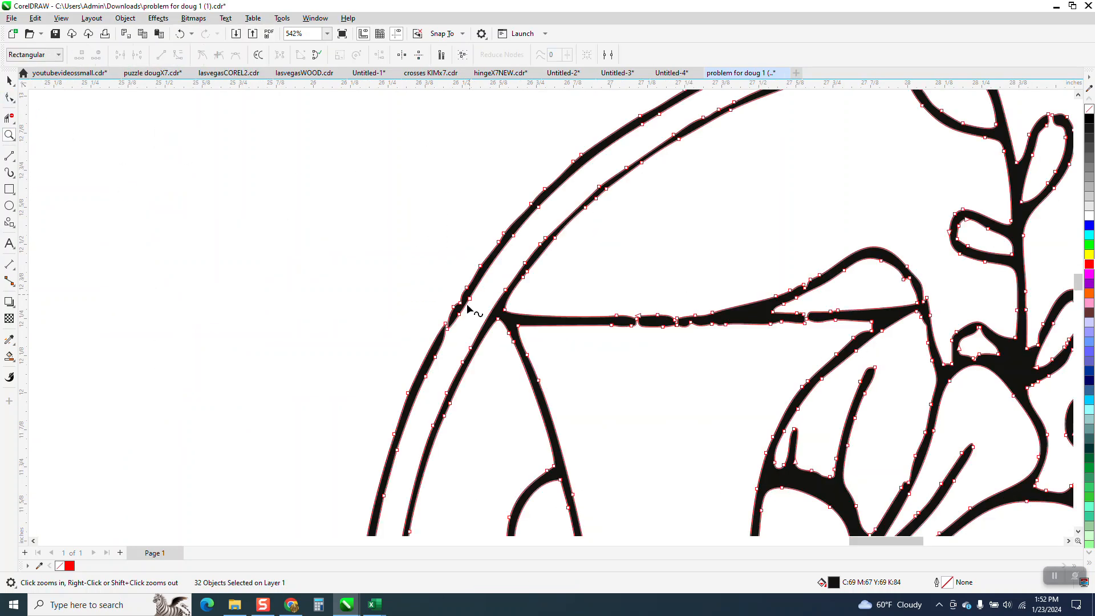
click(11, 136)
drag(350, 276, 568, 401)
scroll(377, 267, down, 1)
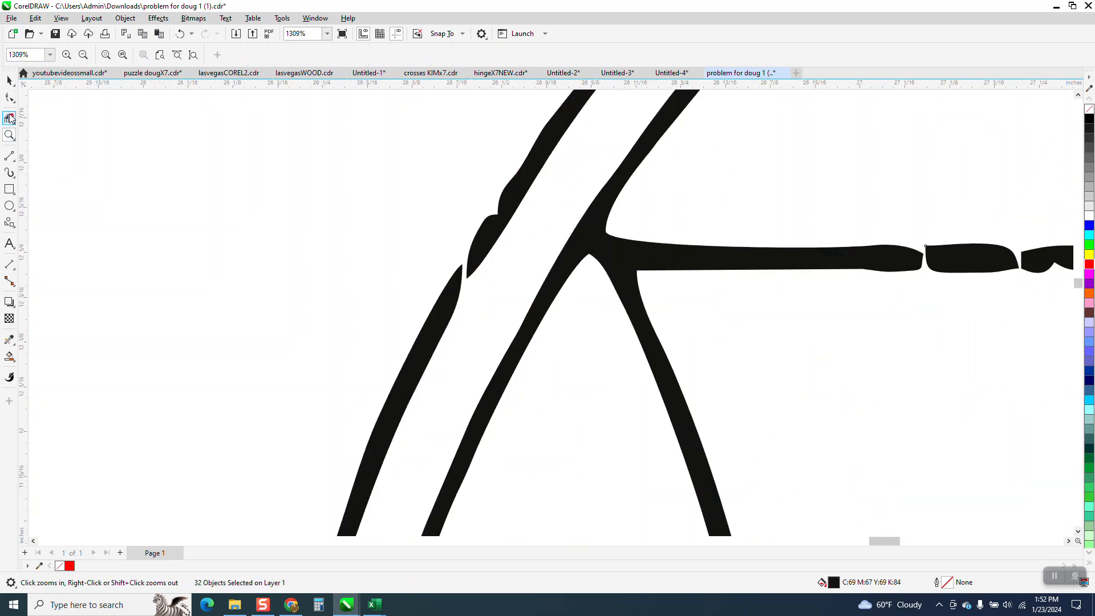
click(468, 267)
click(10, 99)
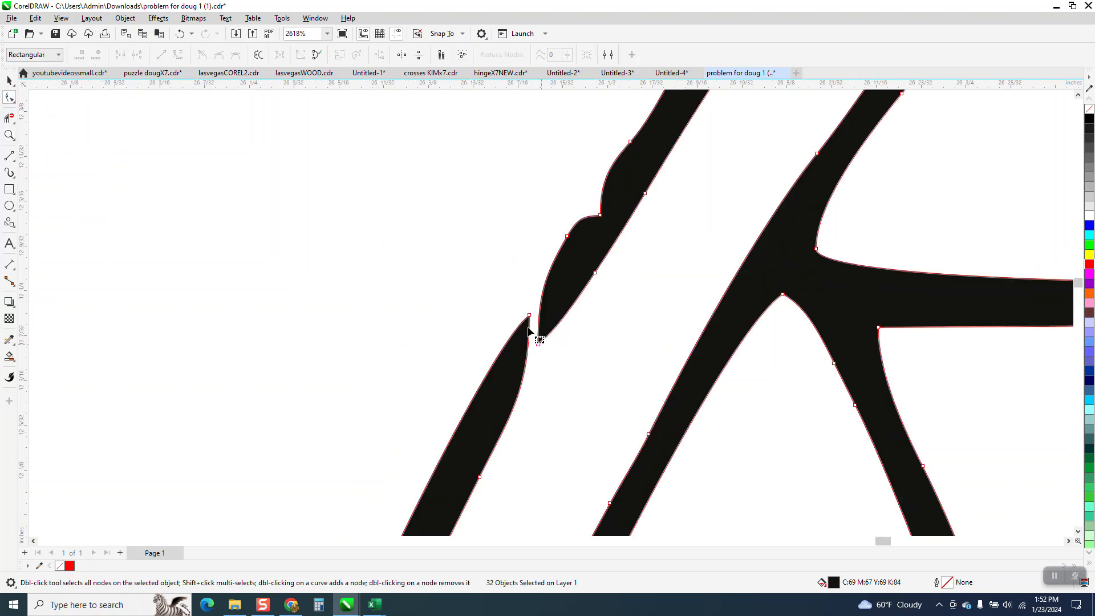
drag(530, 314, 545, 281)
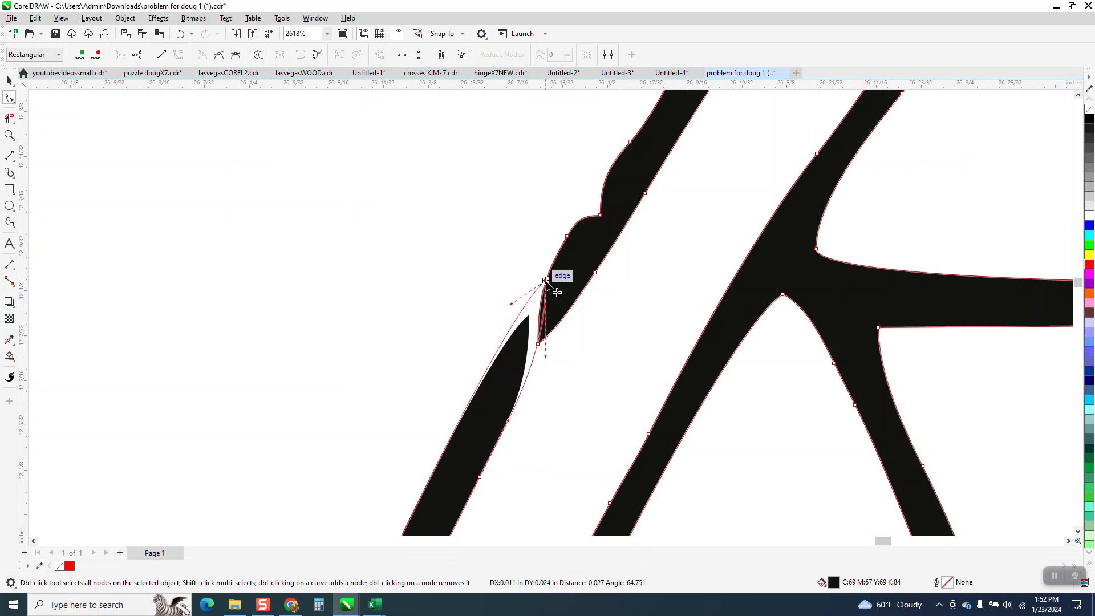
- Delete the notch node on the outer border just above the closed gap beside the letter L
click(600, 216)
key(Delete)
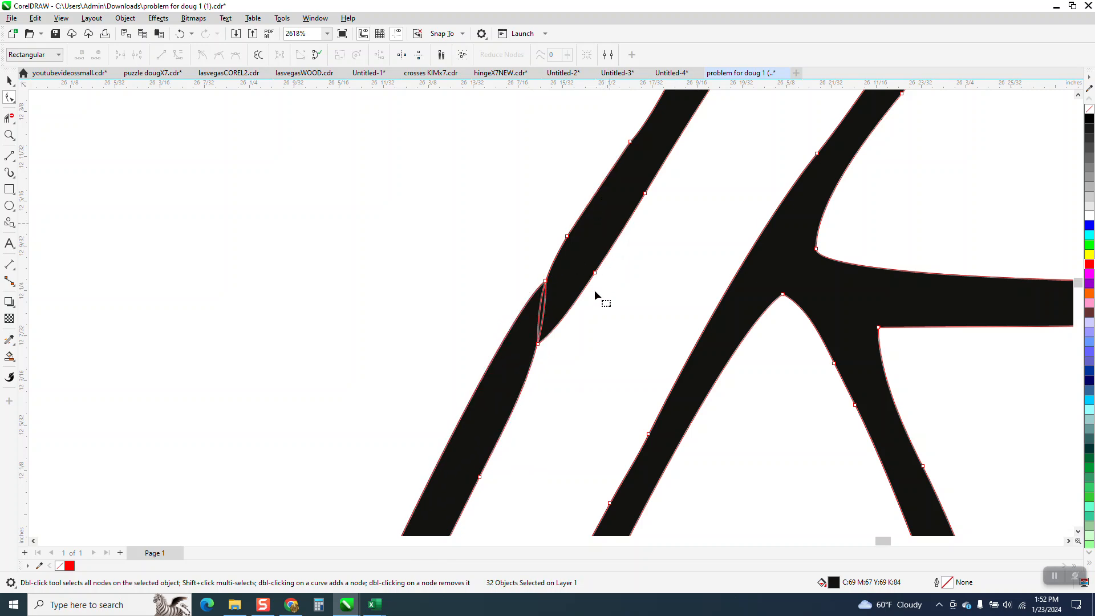
scroll(519, 256, down, 5)
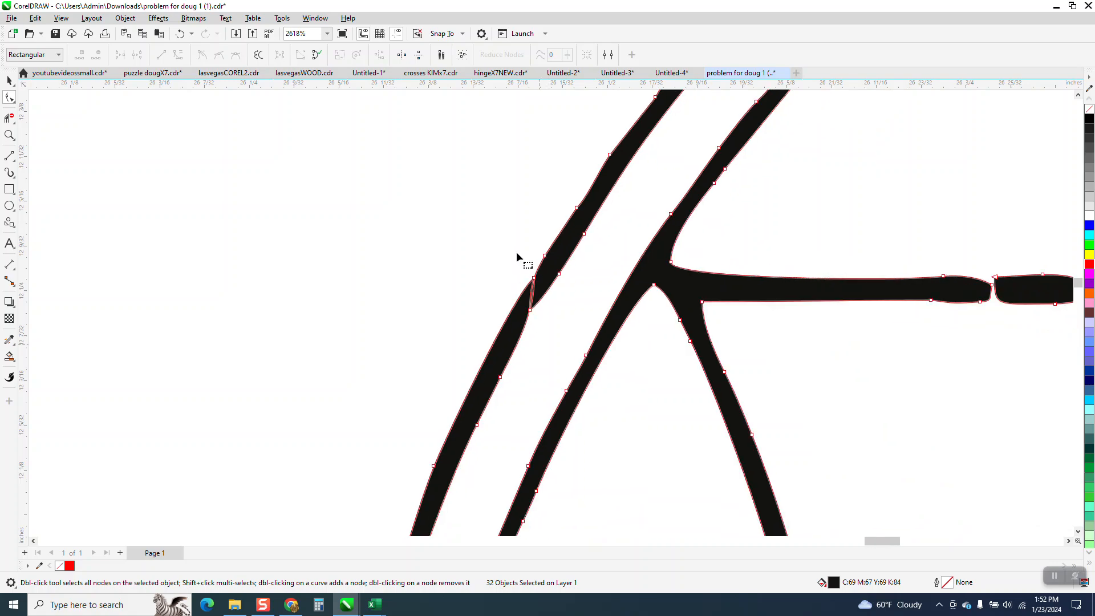
scroll(514, 262, down, 2)
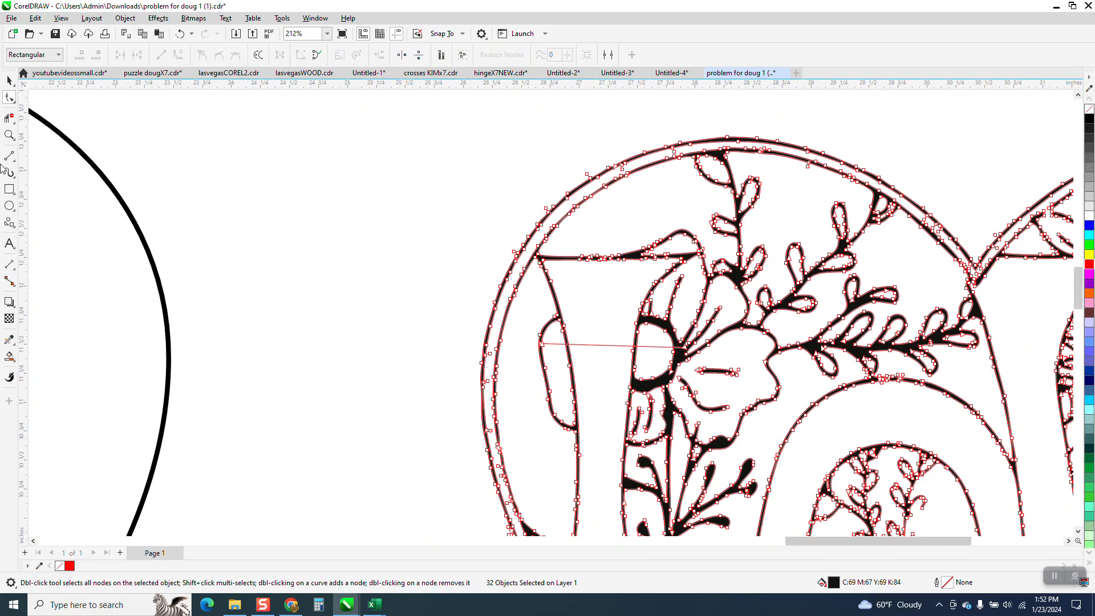
- Overlap the broken ends of the outer border below the letter L's foot and delete the notch node just above the join
click(10, 136)
scroll(421, 386, down, 2)
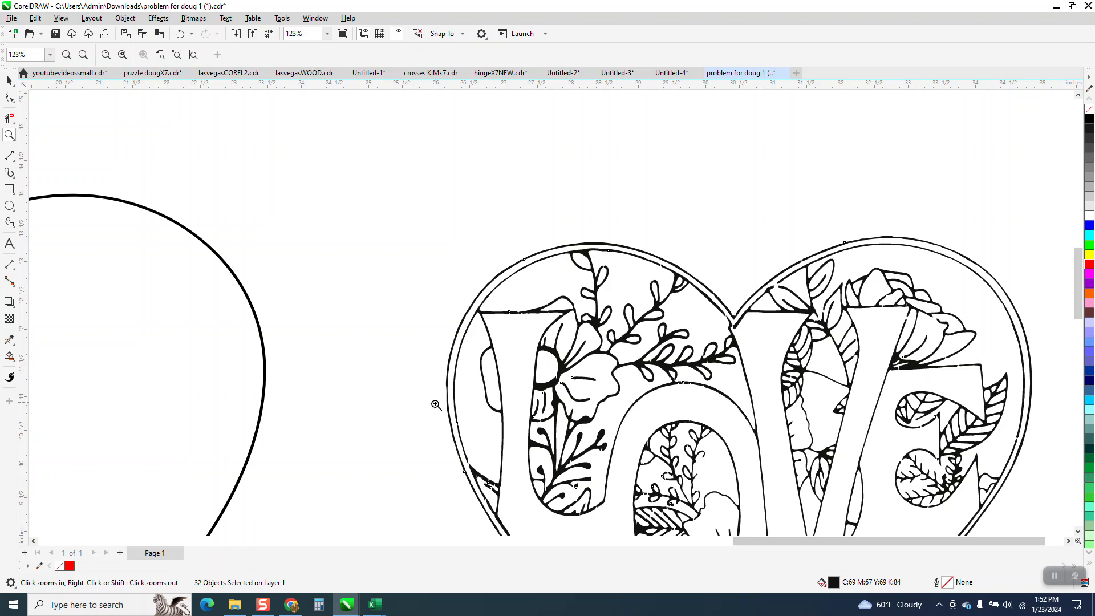
drag(506, 523, 506, 524)
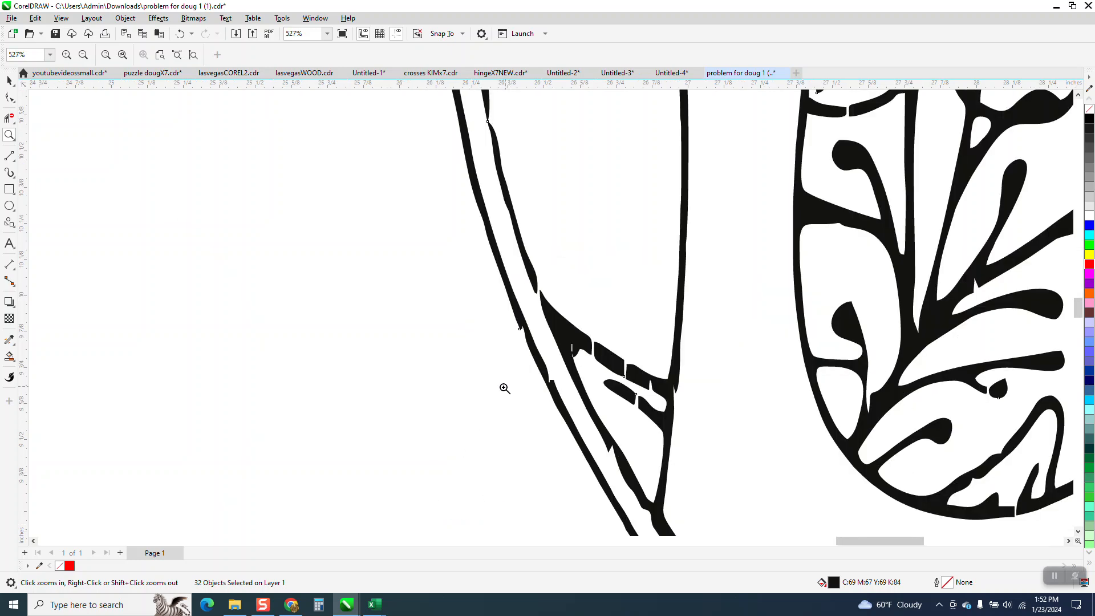
scroll(505, 388, down, 4)
drag(531, 433, 613, 506)
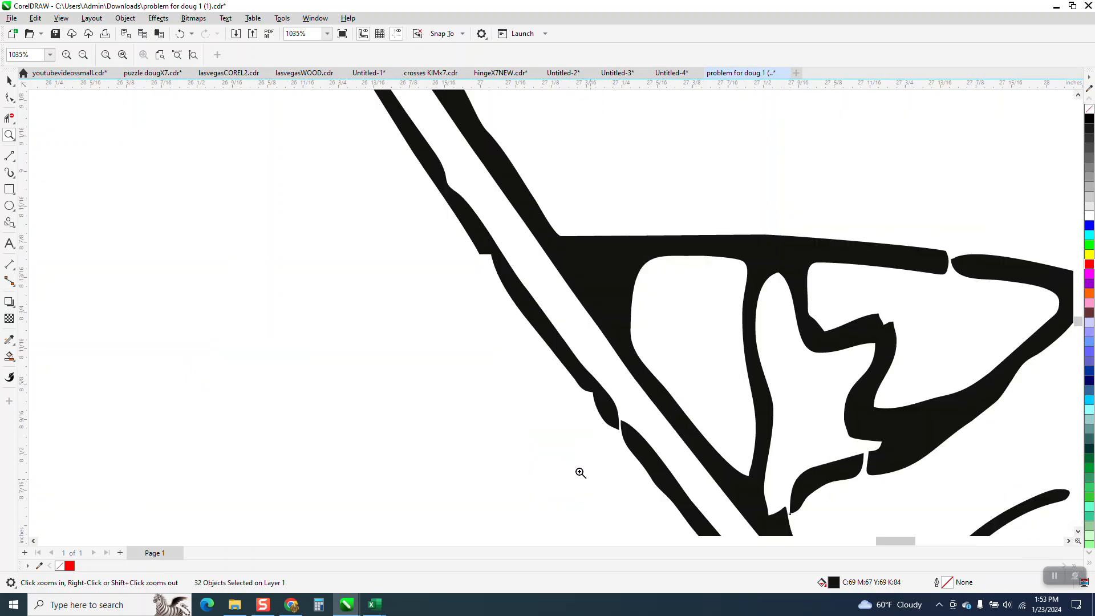
drag(569, 391, 690, 485)
click(9, 97)
drag(501, 275, 535, 320)
scroll(485, 317, down, 4)
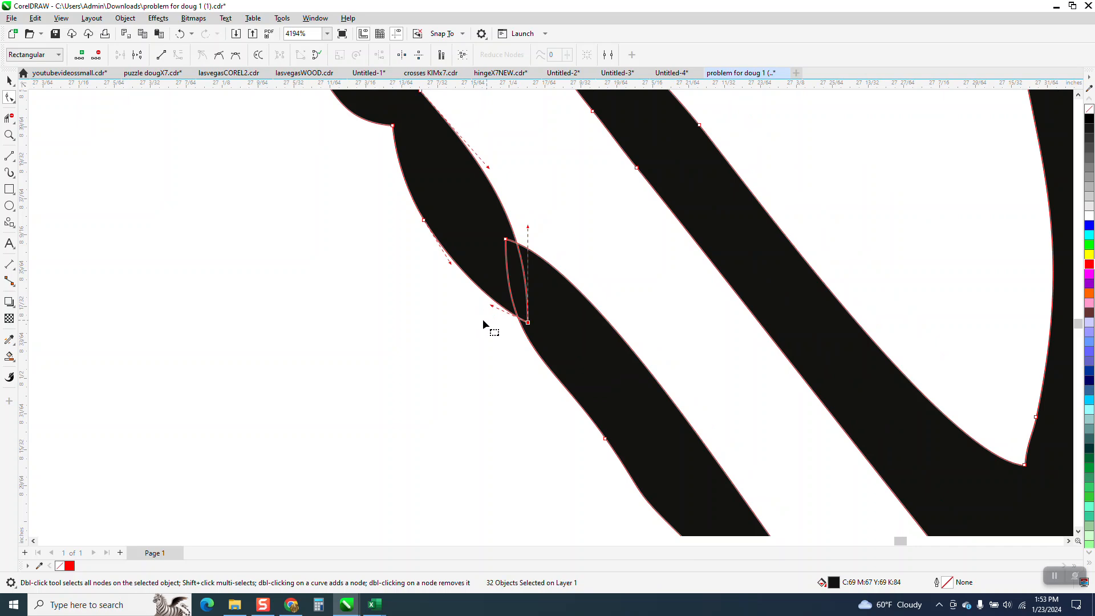
double_click(424, 191)
scroll(422, 249, down, 6)
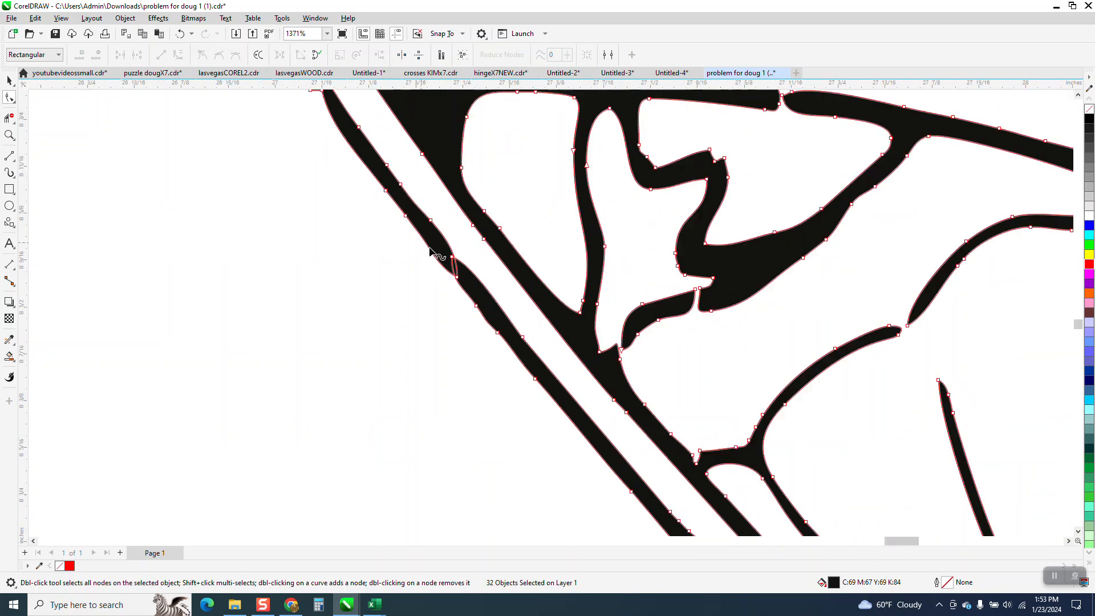
- Close the next gap down the outer border by moving the upper piece's end node onto the lower piece
scroll(606, 428, down, 2)
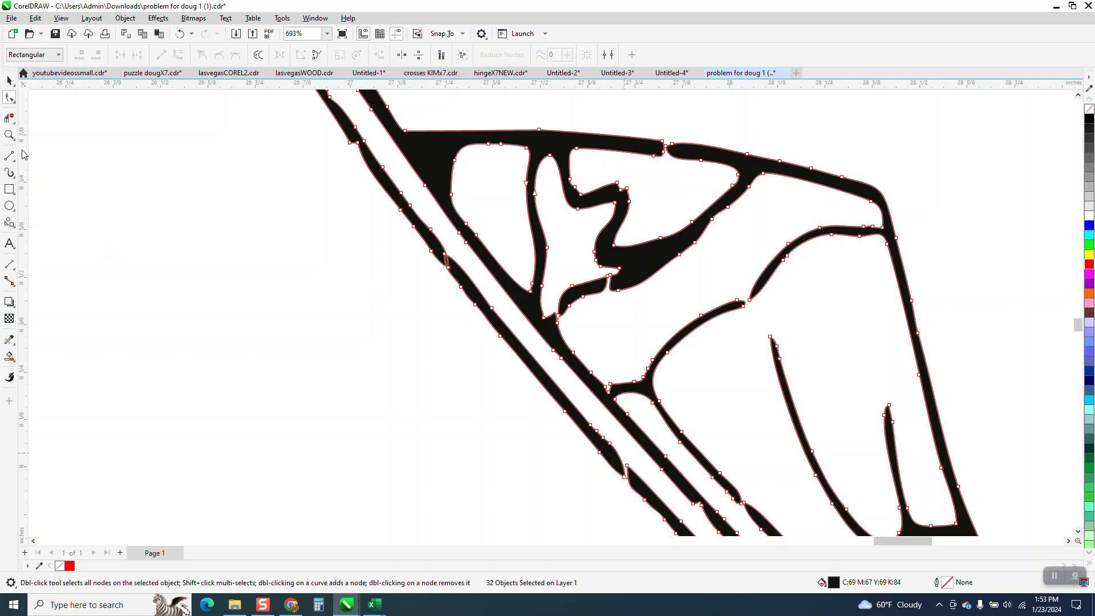
click(9, 136)
drag(542, 395, 728, 531)
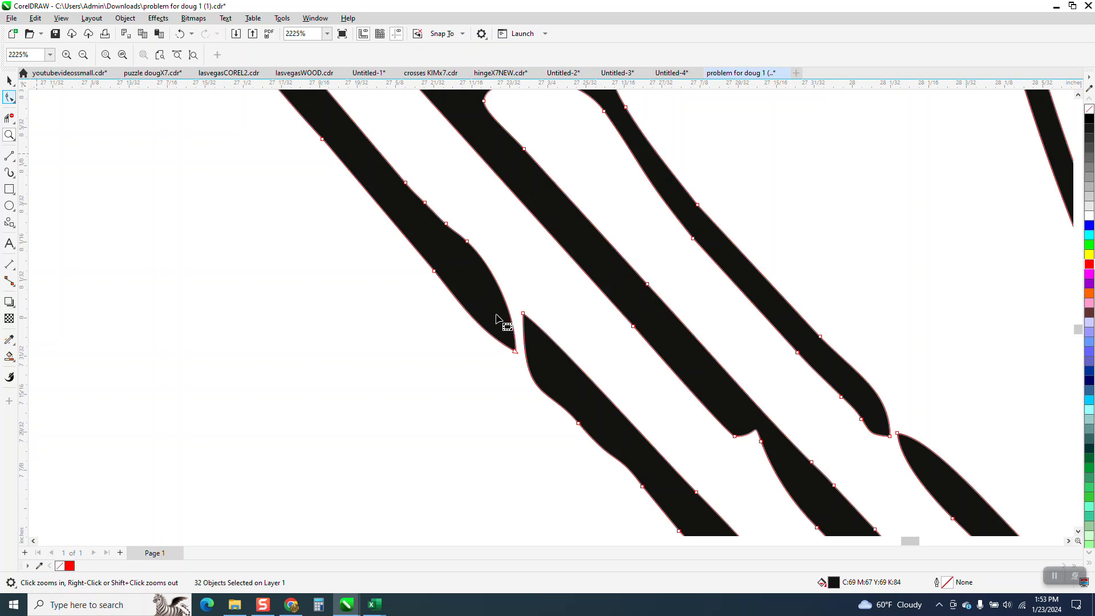
click(537, 374)
drag(536, 373, 545, 390)
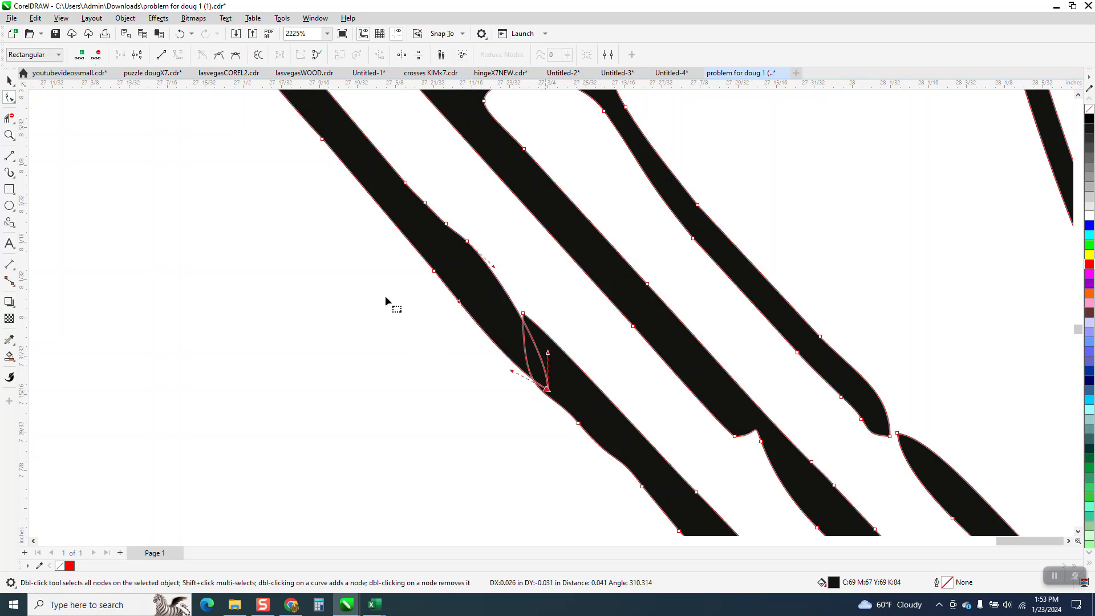
- Close the gap in the outer border near the heart's lower tip by moving the tip piece's end node to the neighbouring piece
scroll(371, 269, down, 3)
scroll(371, 269, down, 3)
scroll(389, 268, down, 1)
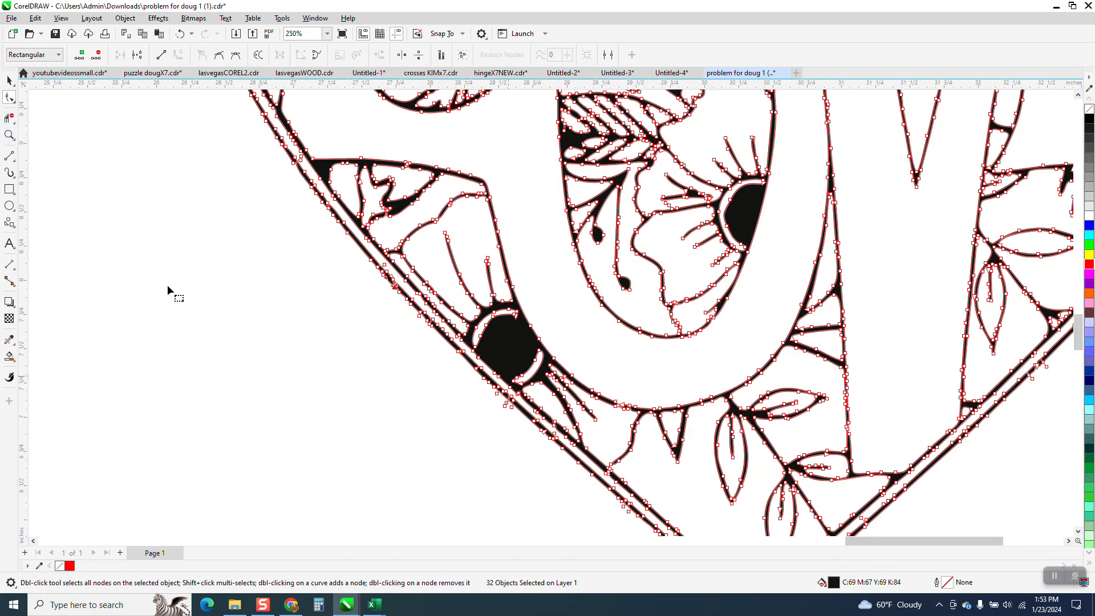
click(10, 135)
drag(437, 338, 707, 516)
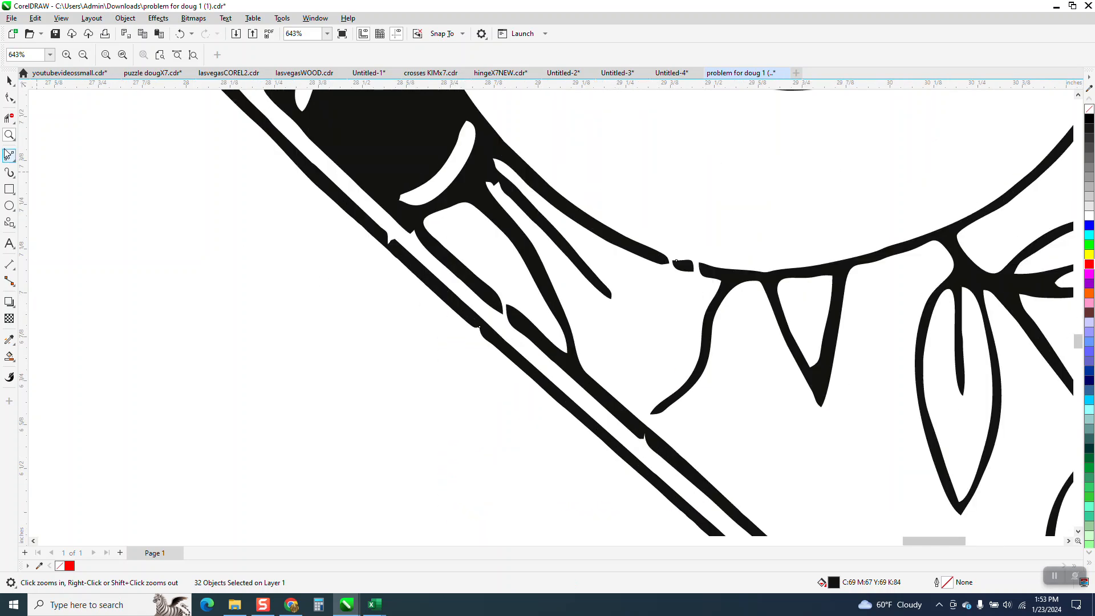
click(9, 99)
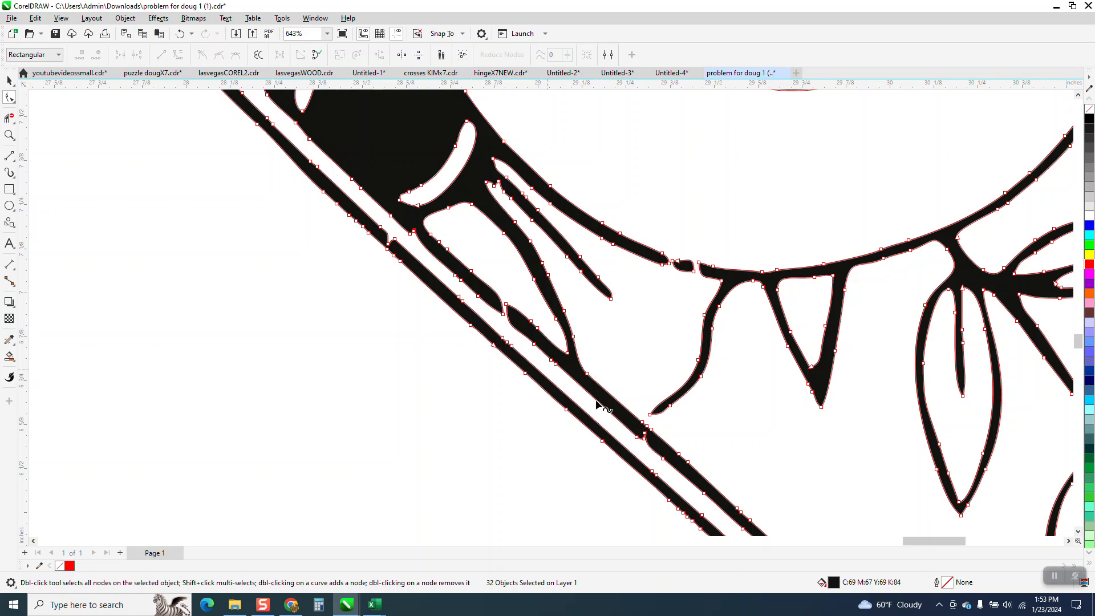
scroll(384, 294, down, 2)
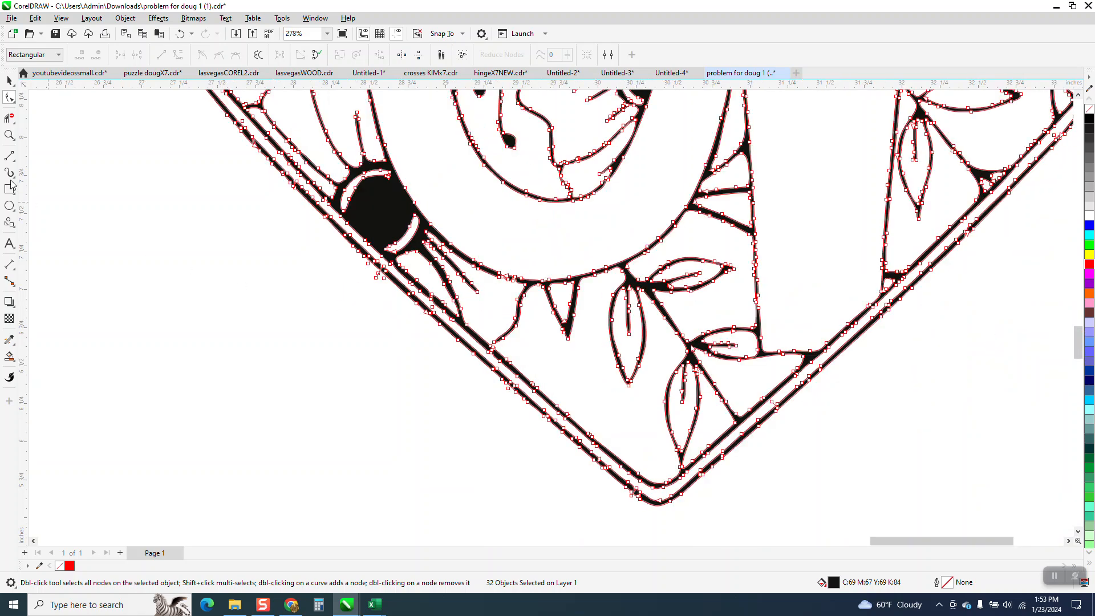
click(9, 136)
drag(528, 380, 724, 543)
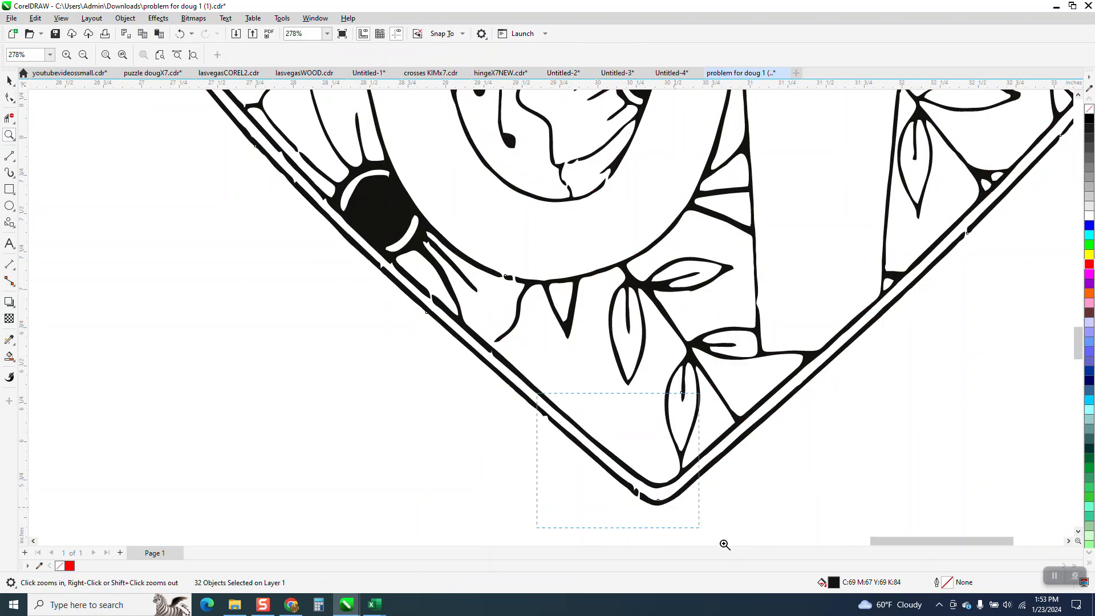
click(9, 97)
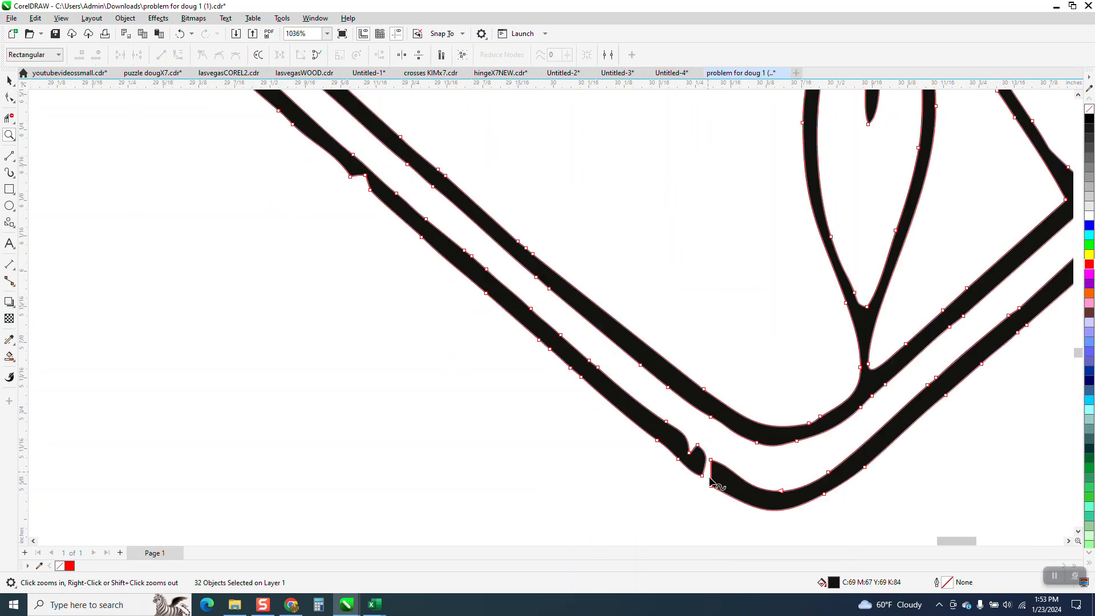
drag(710, 485, 713, 463)
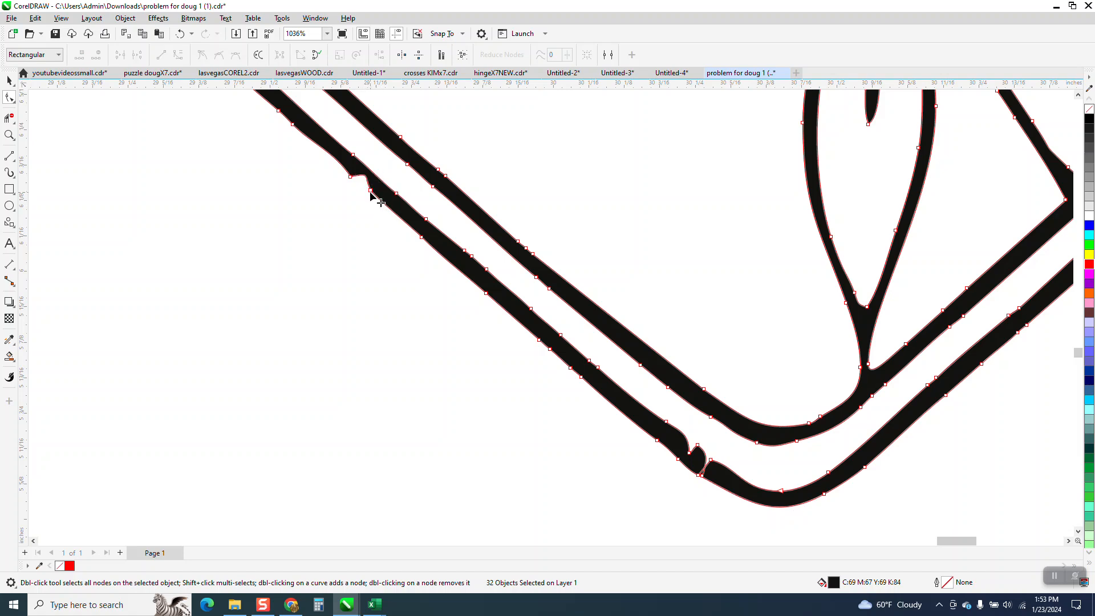
- Delete the two nodes forming the notch in the outer border farther up from the heart's lower tip
double_click(371, 191)
click(350, 178)
scroll(353, 184, down, 4)
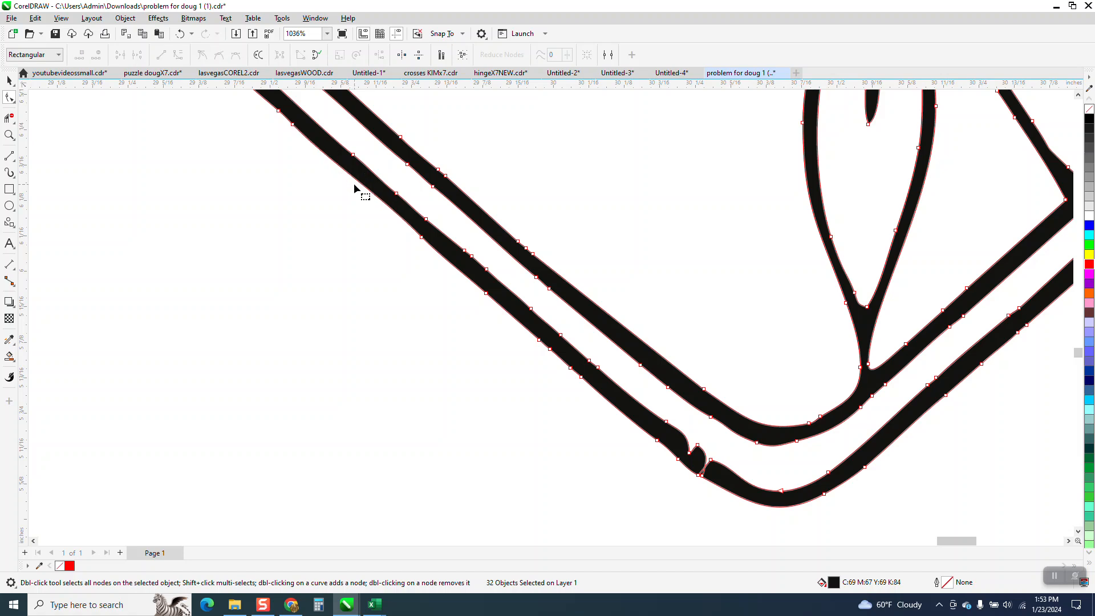
scroll(567, 369, down, 5)
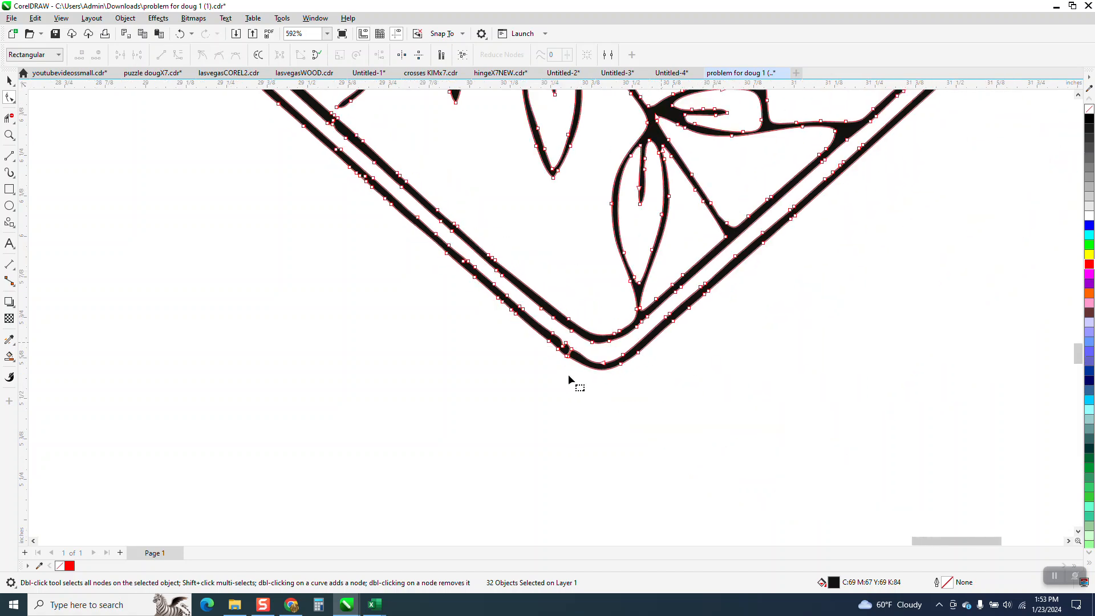
scroll(566, 370, down, 2)
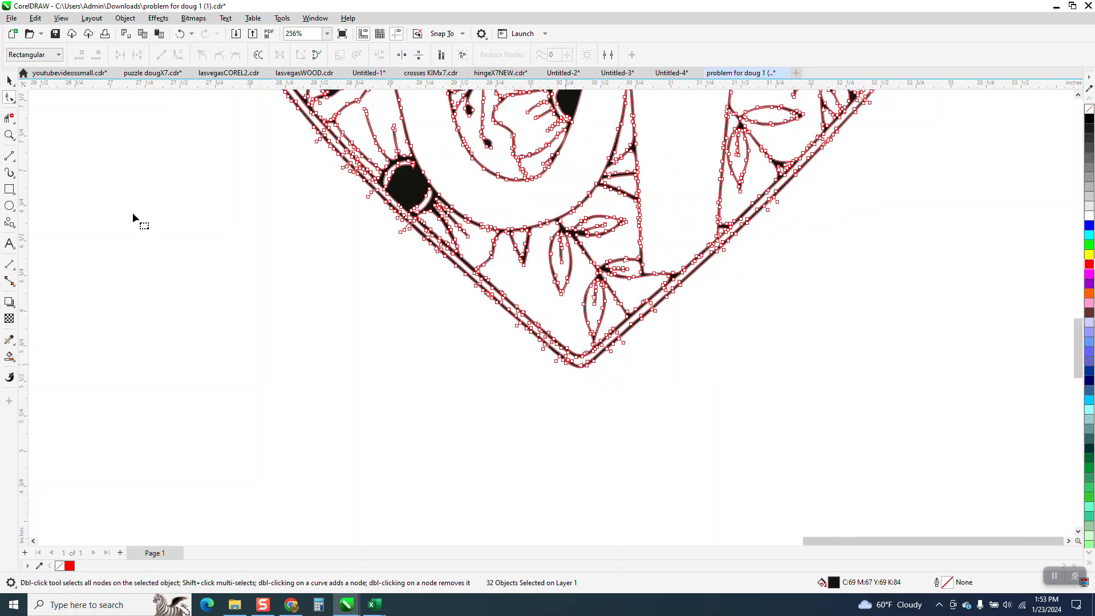
- Close the gap in the outer border to the right of the V's foot by moving the upper piece's end node onto the lower piece
click(9, 135)
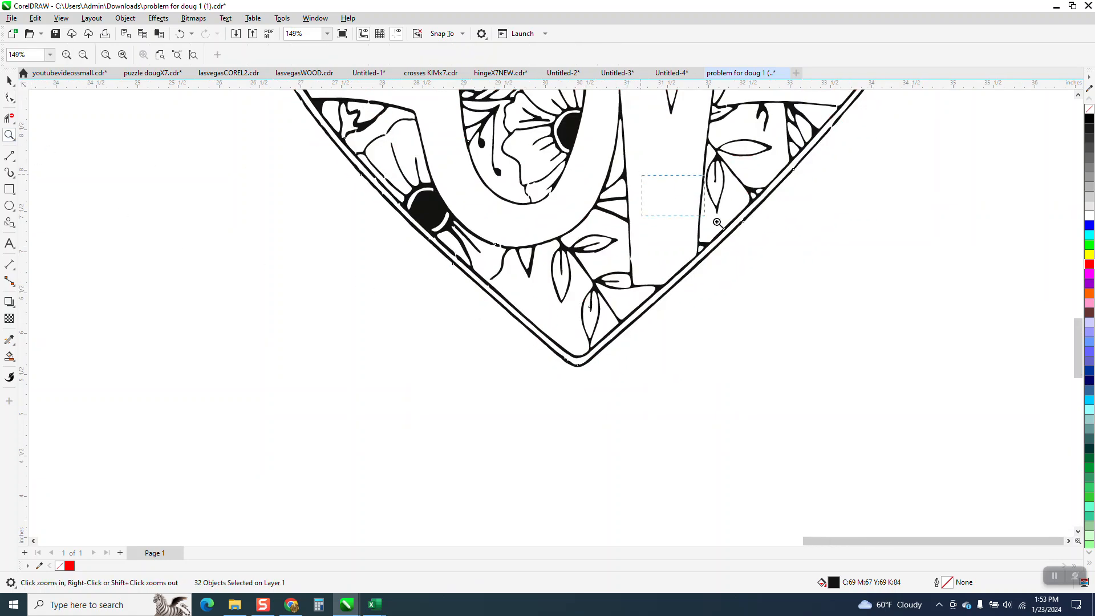
drag(694, 212, 816, 271)
click(10, 100)
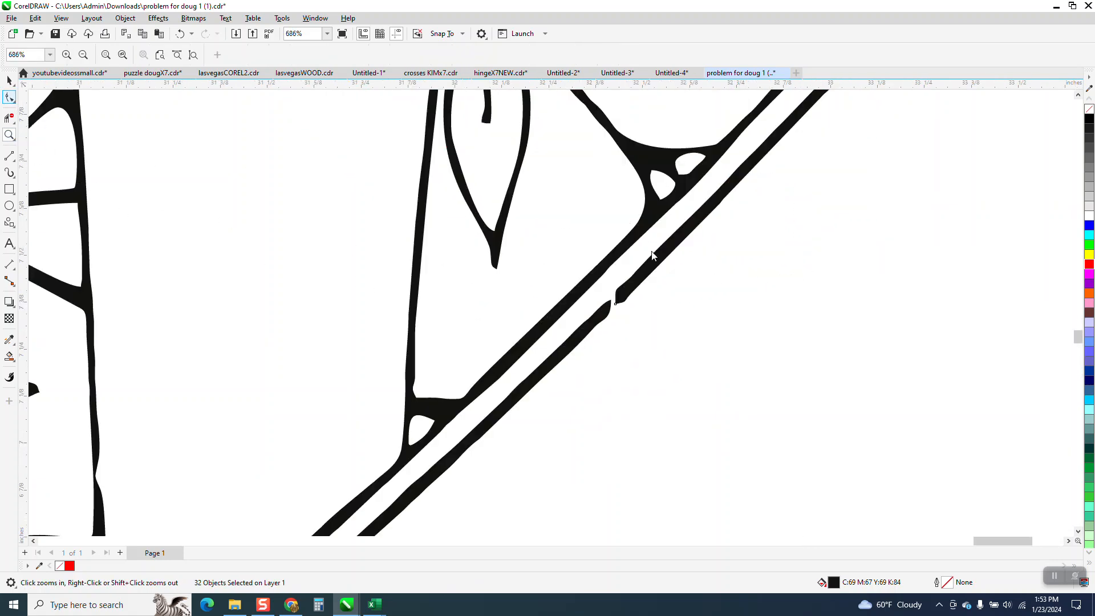
drag(616, 307, 607, 320)
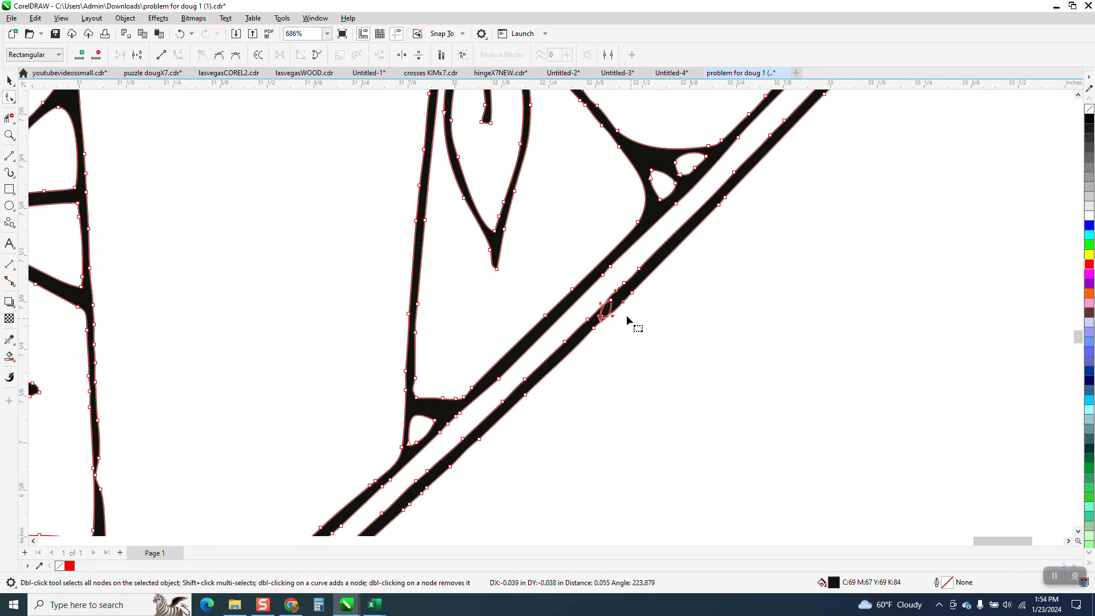
- Close the outer border's gap below the letter E's foot by moving the upper piece's end node so it overlaps the lower piece
scroll(627, 318, down, 1)
scroll(608, 326, down, 2)
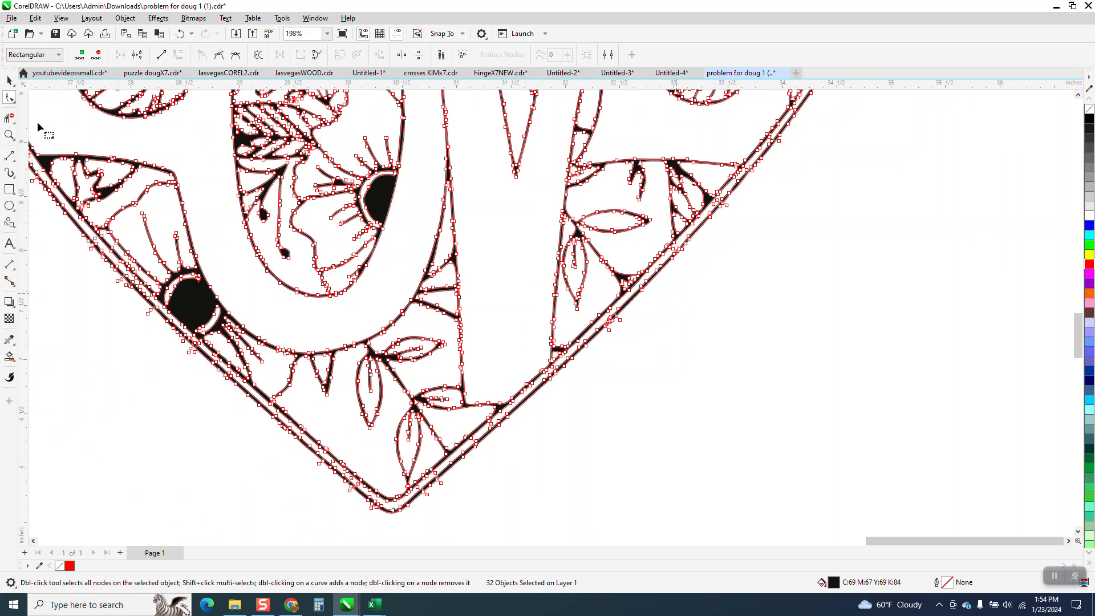
click(16, 143)
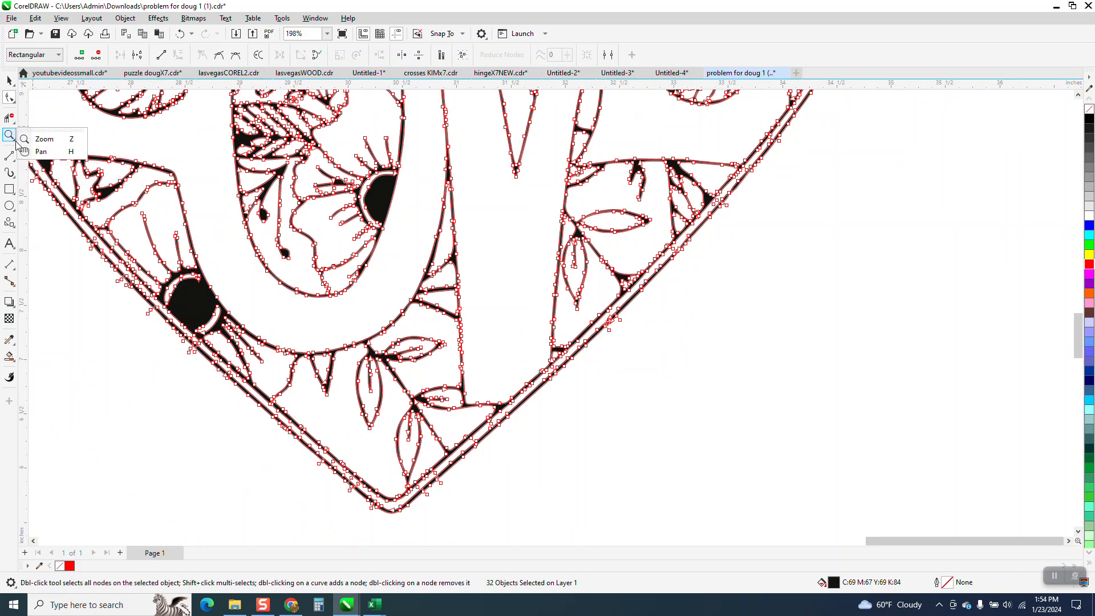
click(44, 139)
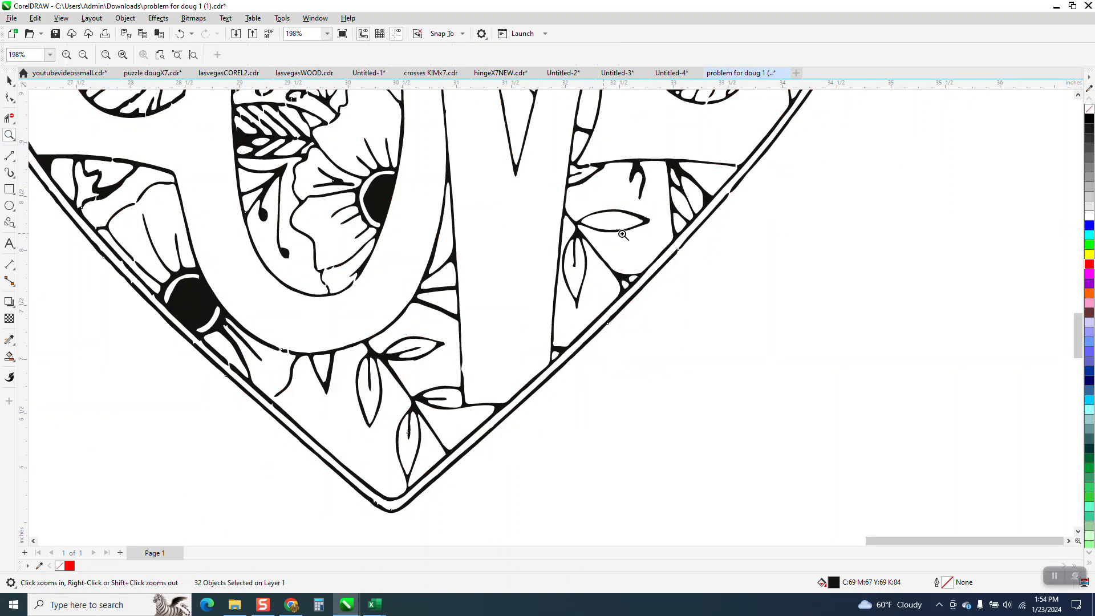
drag(705, 157, 778, 238)
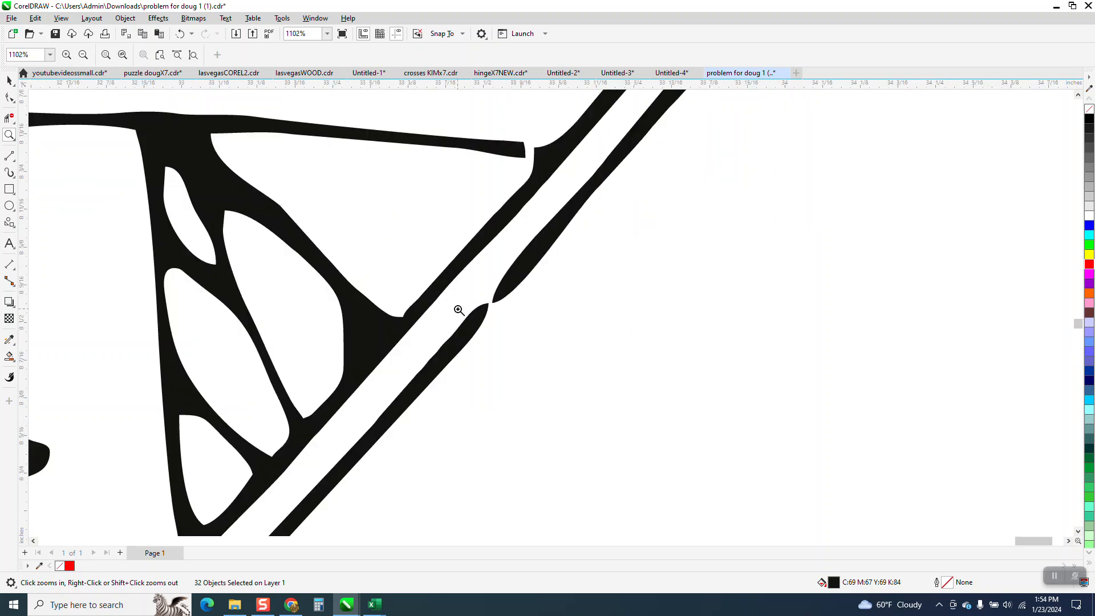
drag(461, 289, 562, 331)
click(9, 98)
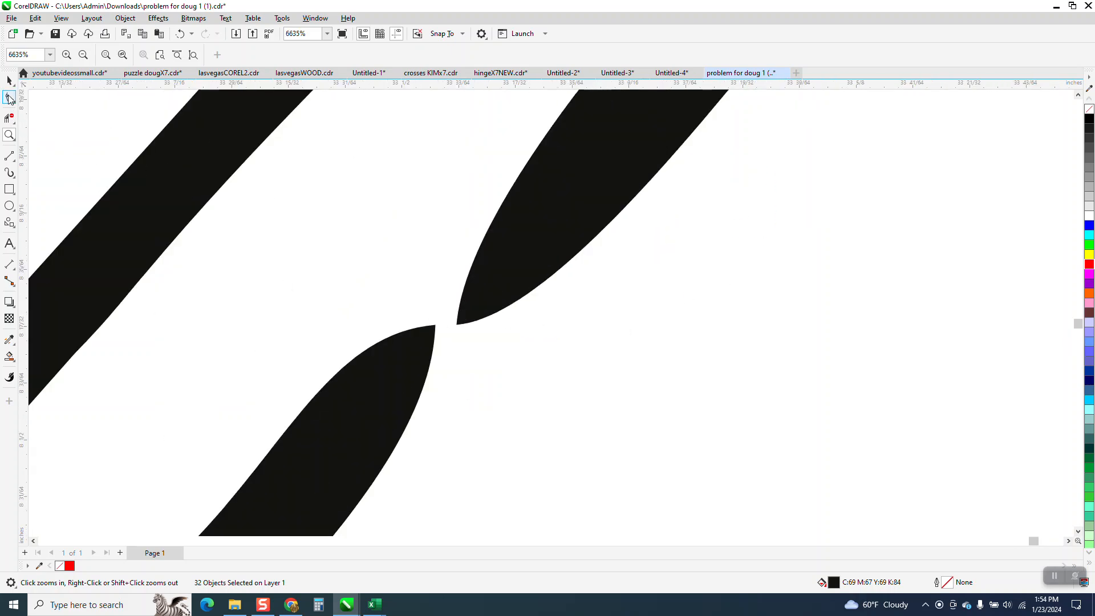
drag(457, 325, 397, 382)
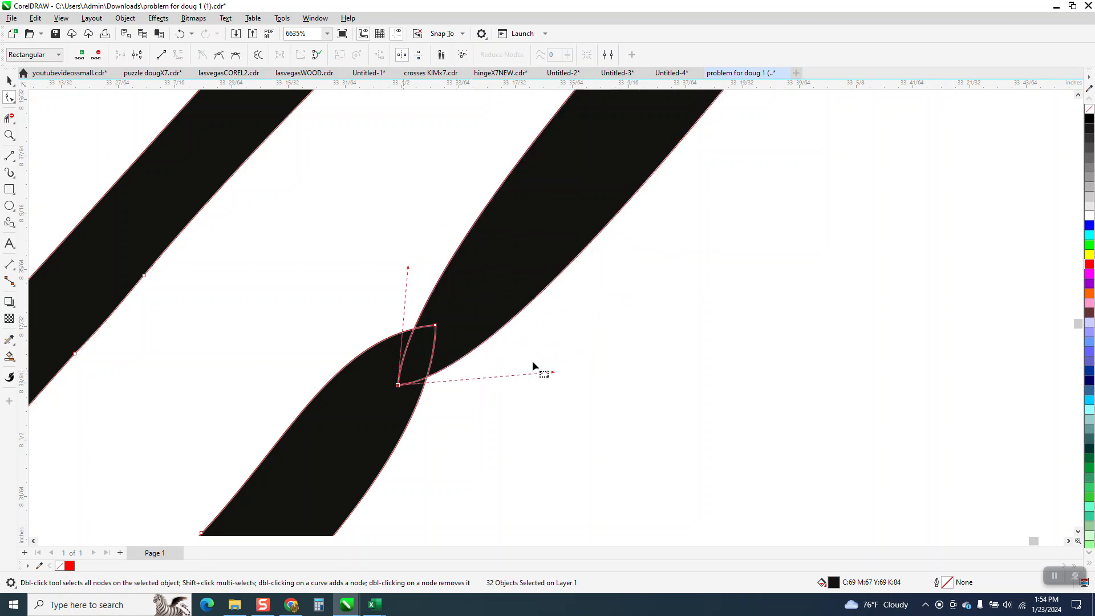
click(435, 402)
- Close the gap in the outer border above the leaves on the right lobe by moving one end node onto the neighbouring piece
scroll(438, 400, down, 1)
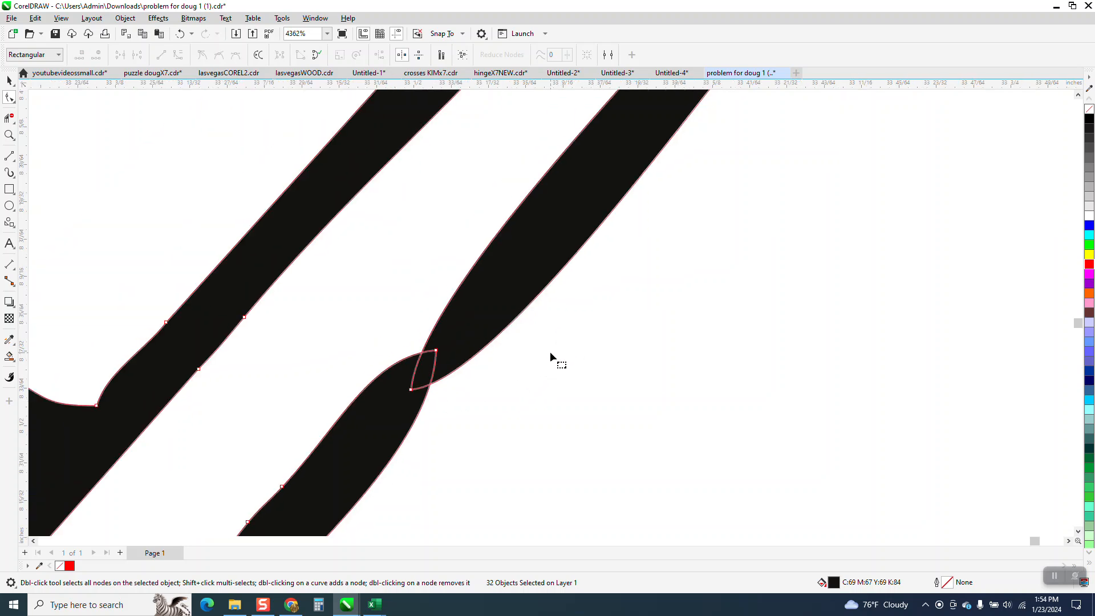
scroll(504, 336, down, 1)
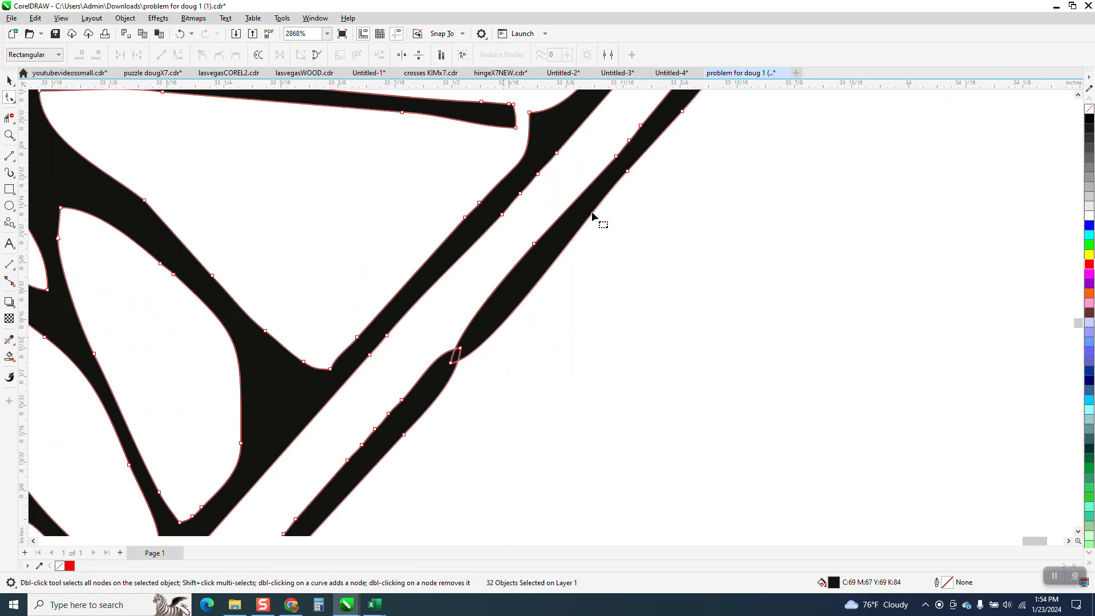
scroll(644, 264, down, 5)
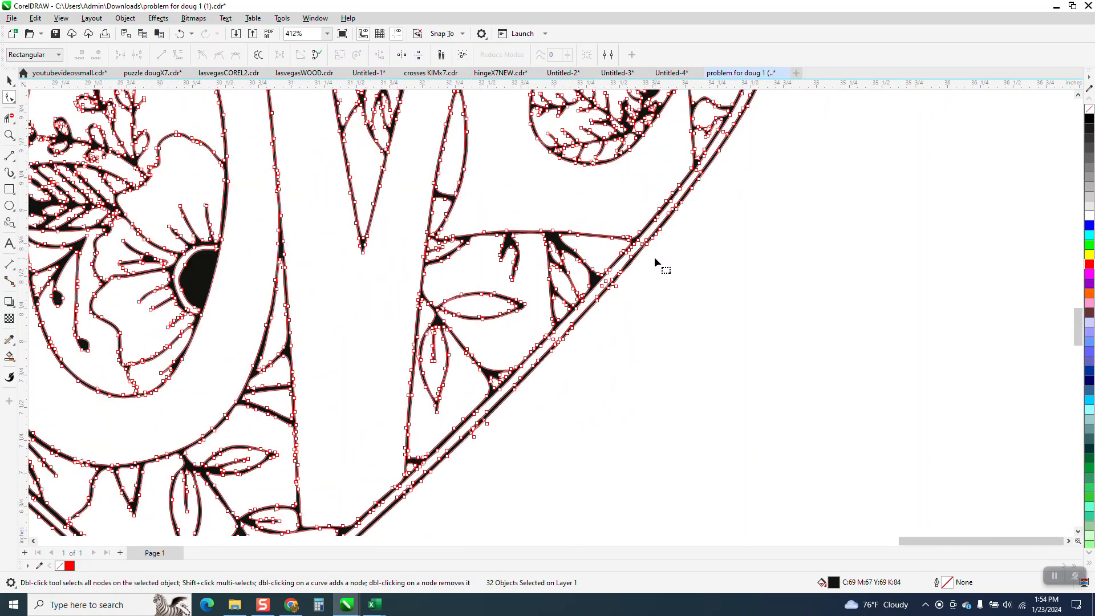
scroll(663, 251, down, 1)
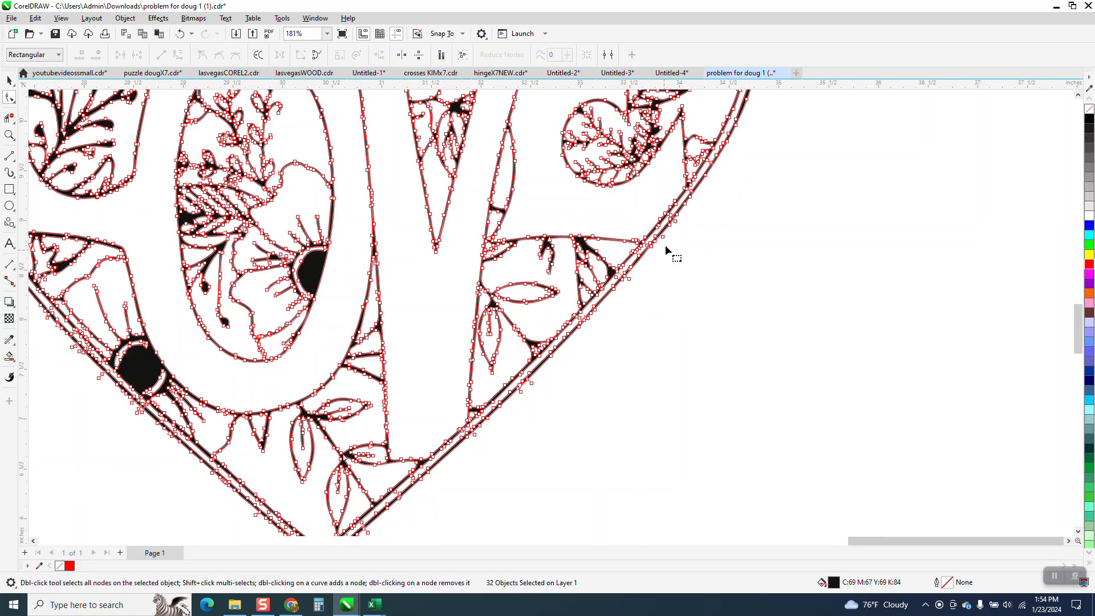
click(10, 135)
scroll(742, 217, down, 1)
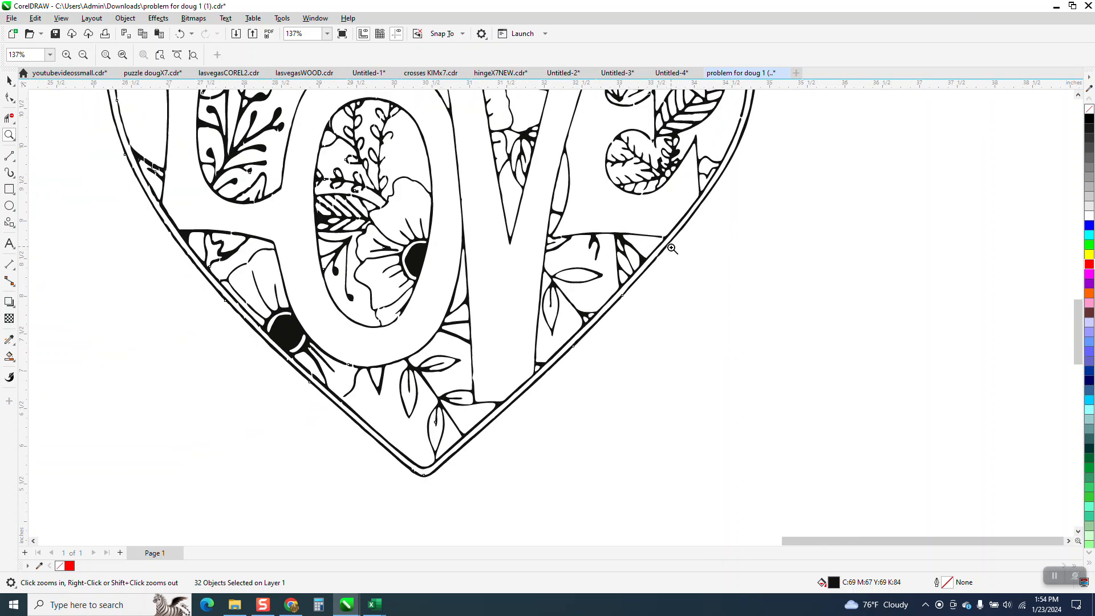
drag(768, 305, 765, 300)
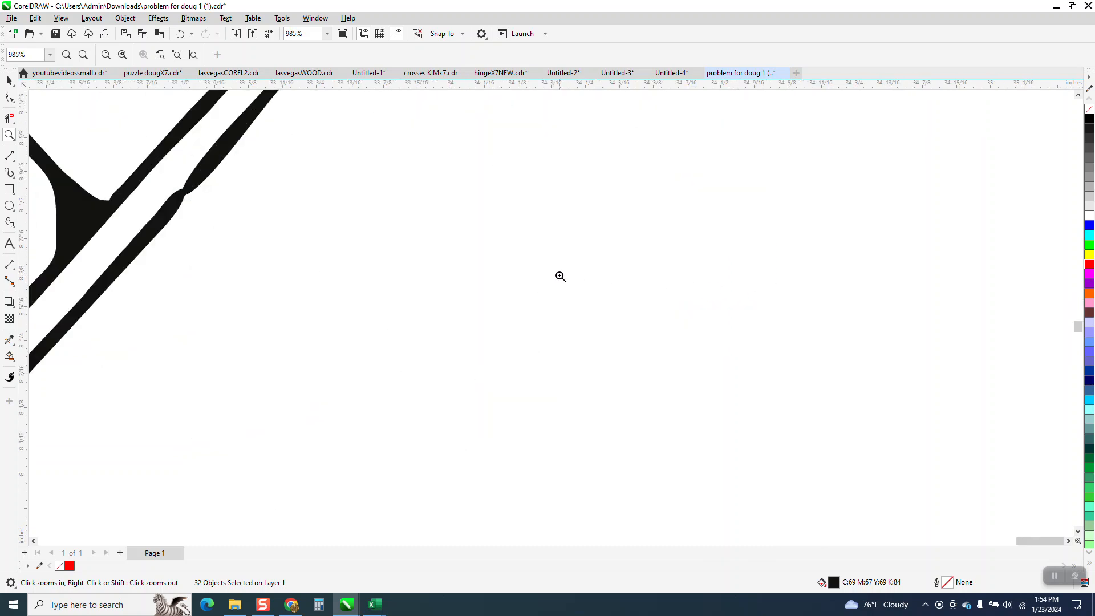
scroll(513, 291, down, 6)
scroll(495, 307, down, 4)
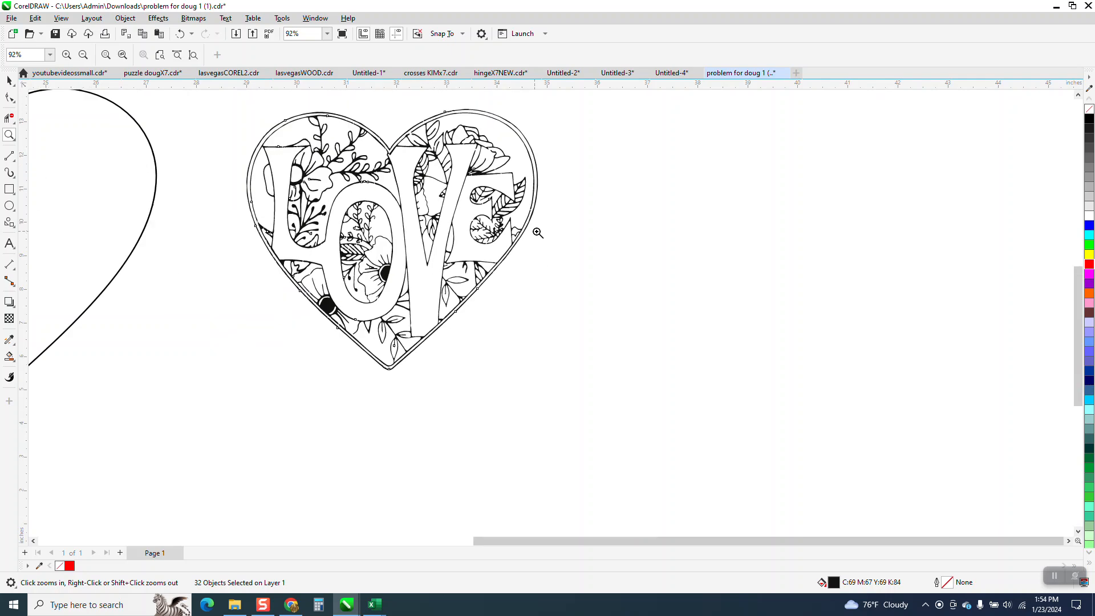
drag(553, 146, 554, 146)
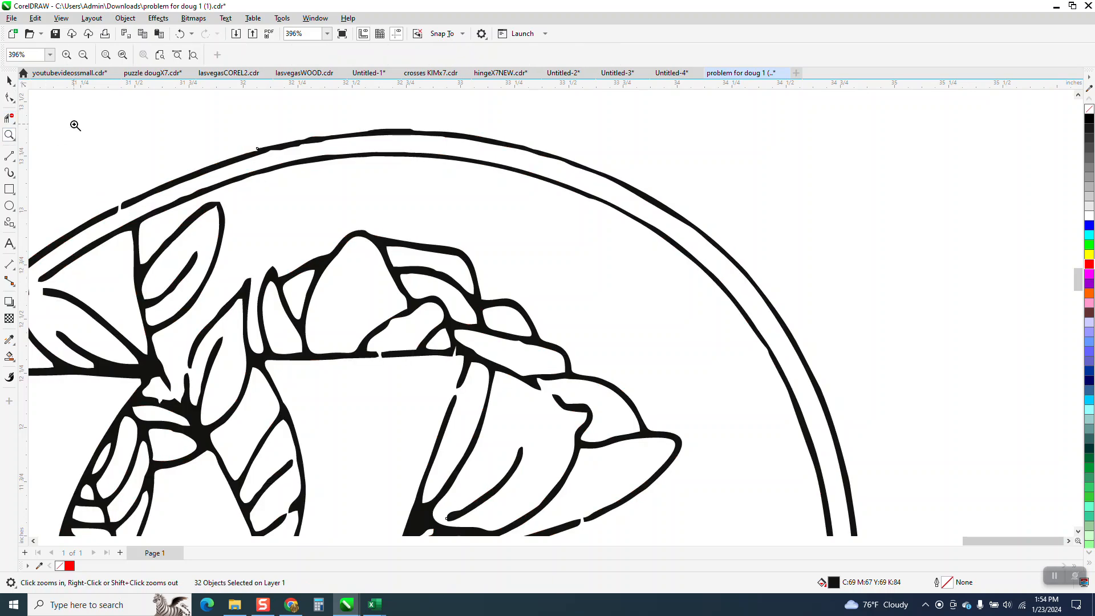
drag(76, 126, 535, 264)
click(9, 97)
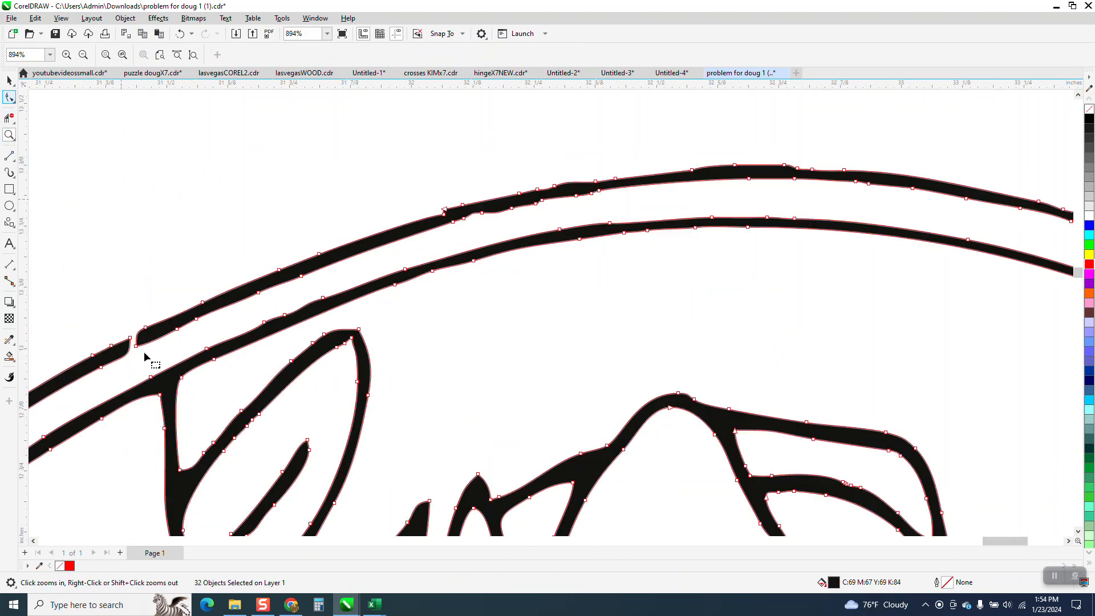
mouse_move(136, 346)
mouse_down()
mouse_move(126, 355)
mouse_move(146, 350)
mouse_up()
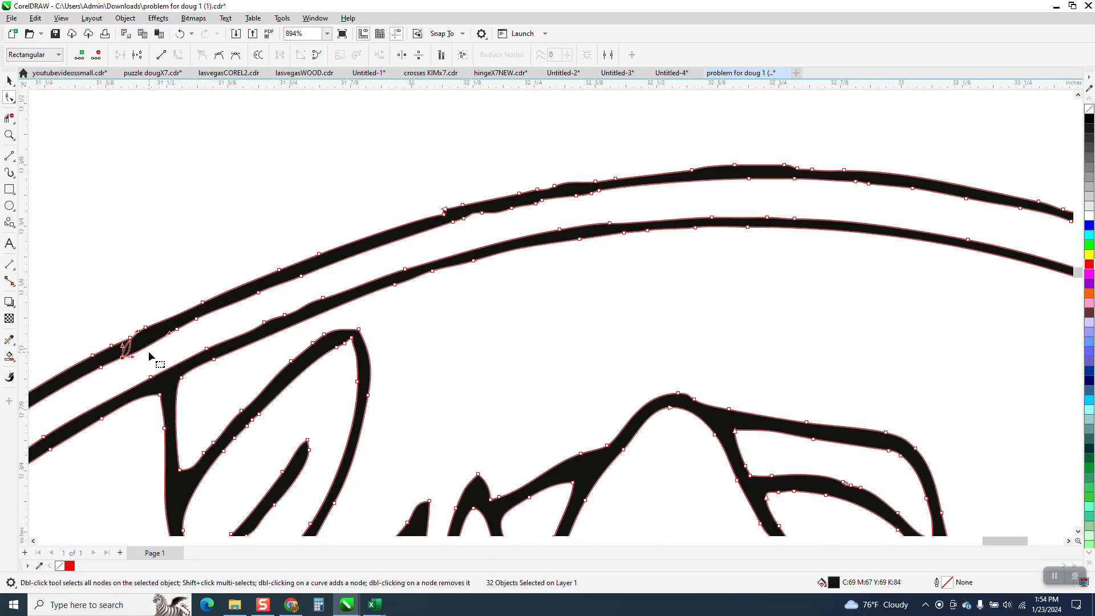
- Repair the notch in the outer border just before the right lobe's crest by deleting its node and moving the adjoining node across
double_click(443, 215)
click(447, 209)
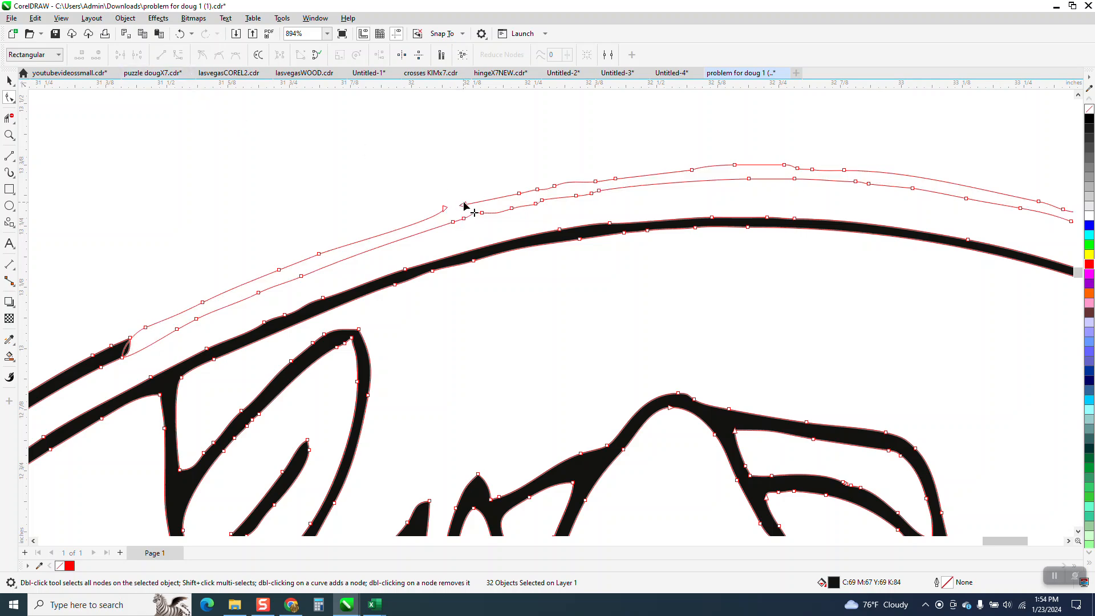
drag(461, 208, 442, 211)
- Smooth the bump at the crest of the right lobe's outer border by deleting its node
key(z)
scroll(520, 198, down, 1)
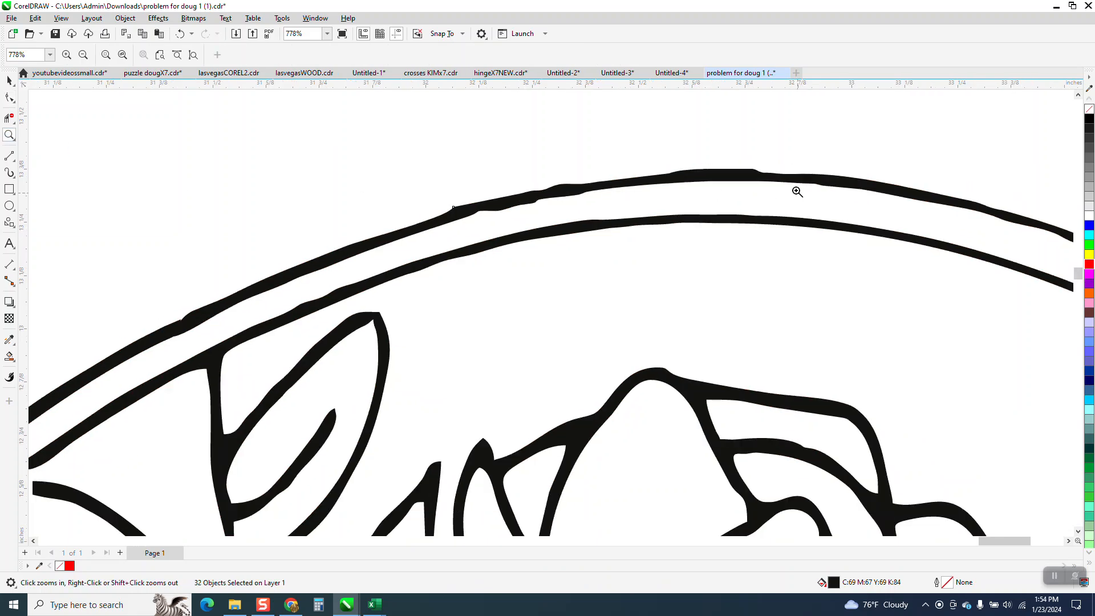
key(F10)
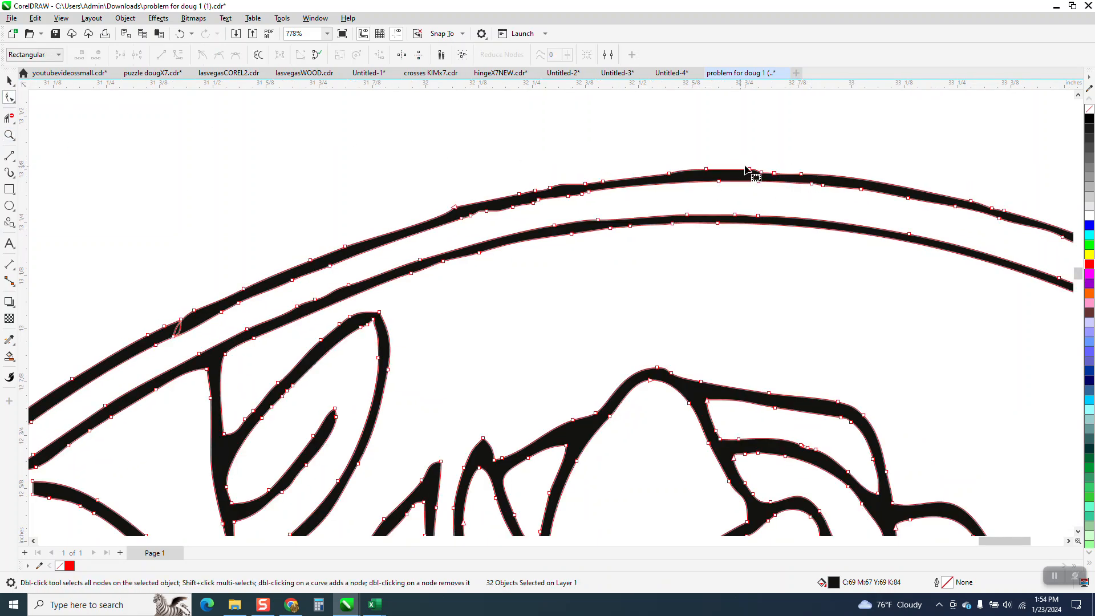
key(Delete)
- Draw a rectangle about 10 by 8.5 inches around the whole LOVE heart
scroll(569, 192, down, 5)
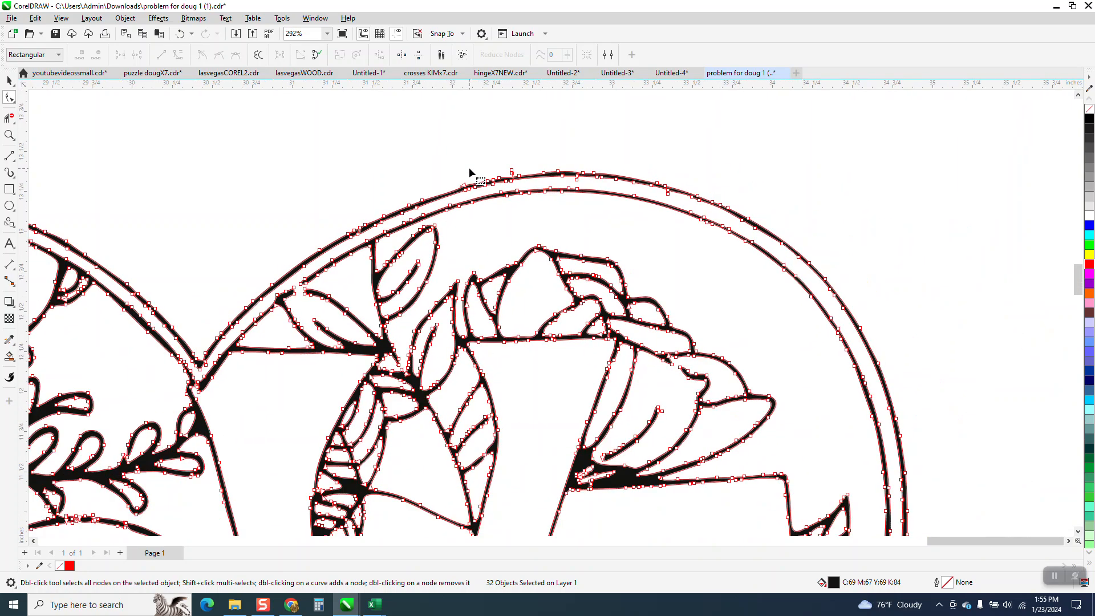
scroll(439, 176, down, 6)
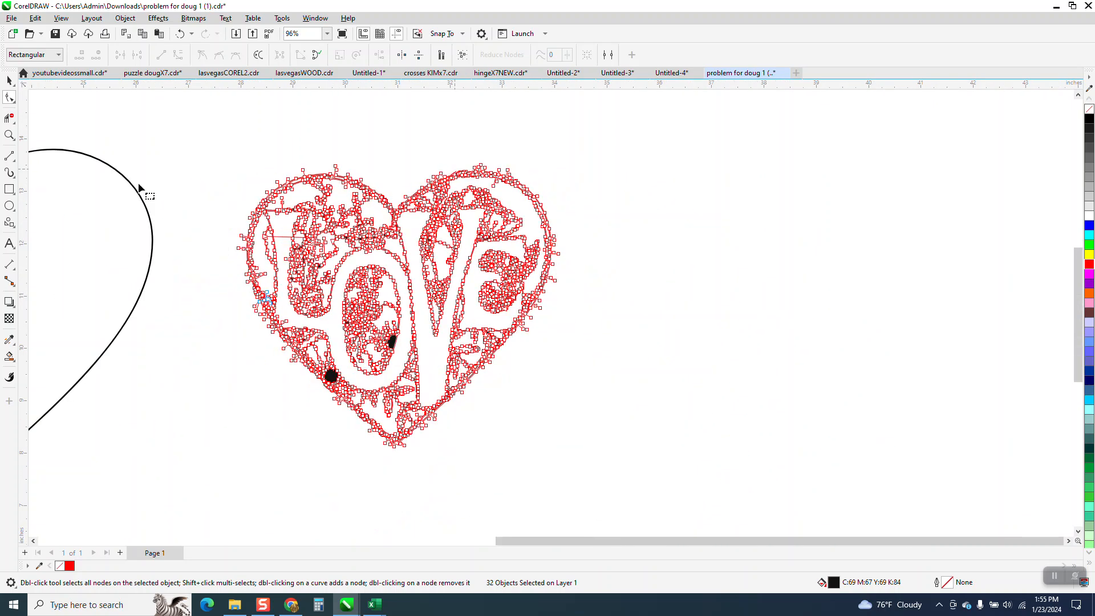
click(9, 82)
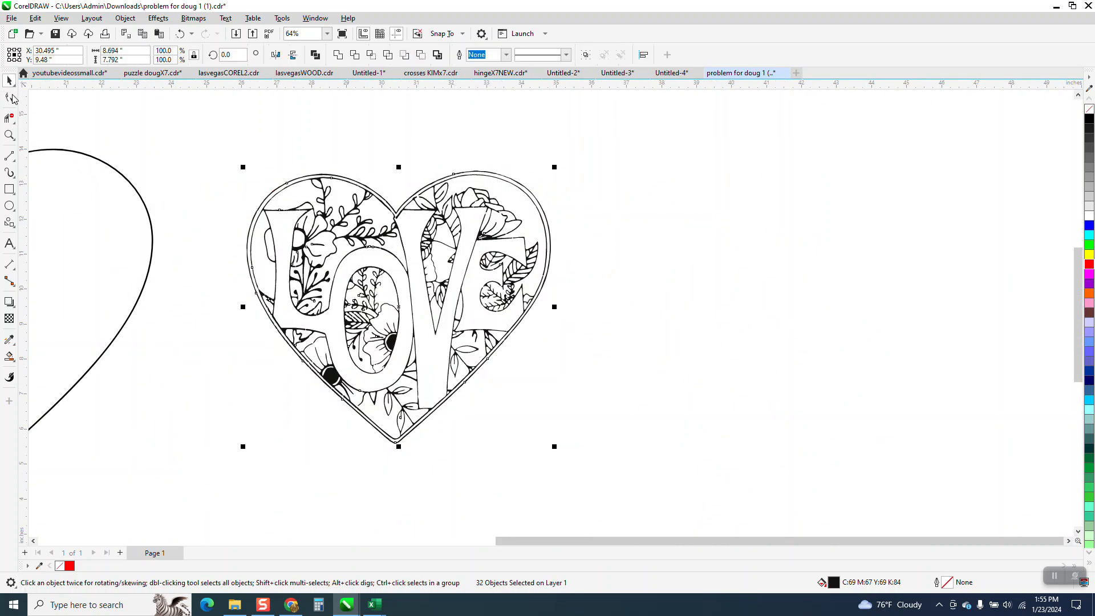
click(10, 189)
drag(226, 157, 574, 455)
- Test the border for leaks by smart-filling the area between the rectangle and the heart in black, and delete the fill
click(17, 365)
click(46, 375)
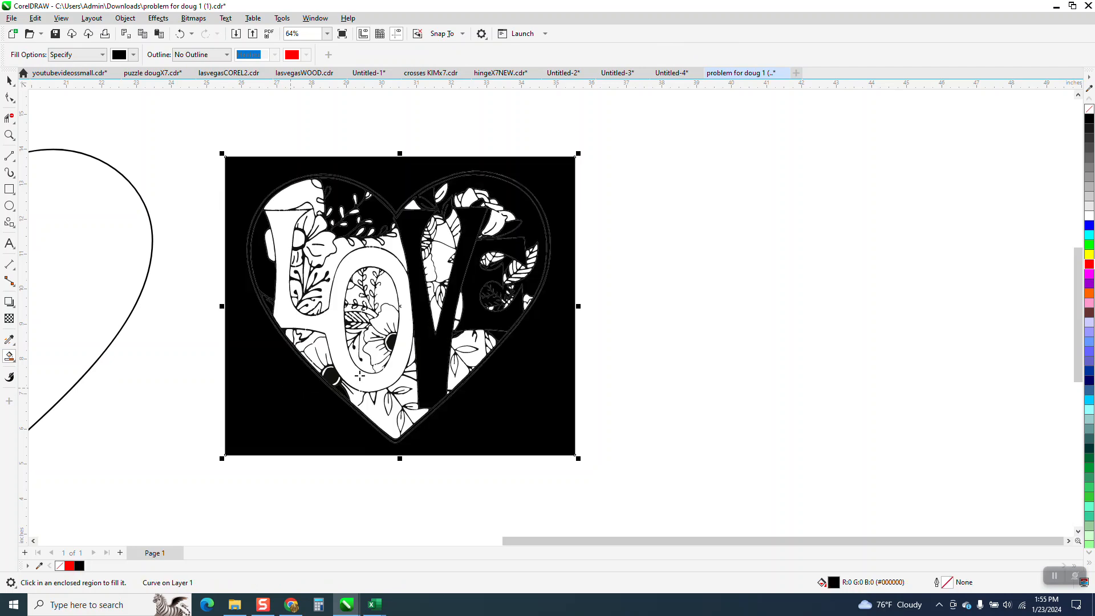
key(Delete)
- Select the outer border curve on the left lobe and delete the node forming its notch
click(10, 135)
drag(284, 171, 302, 189)
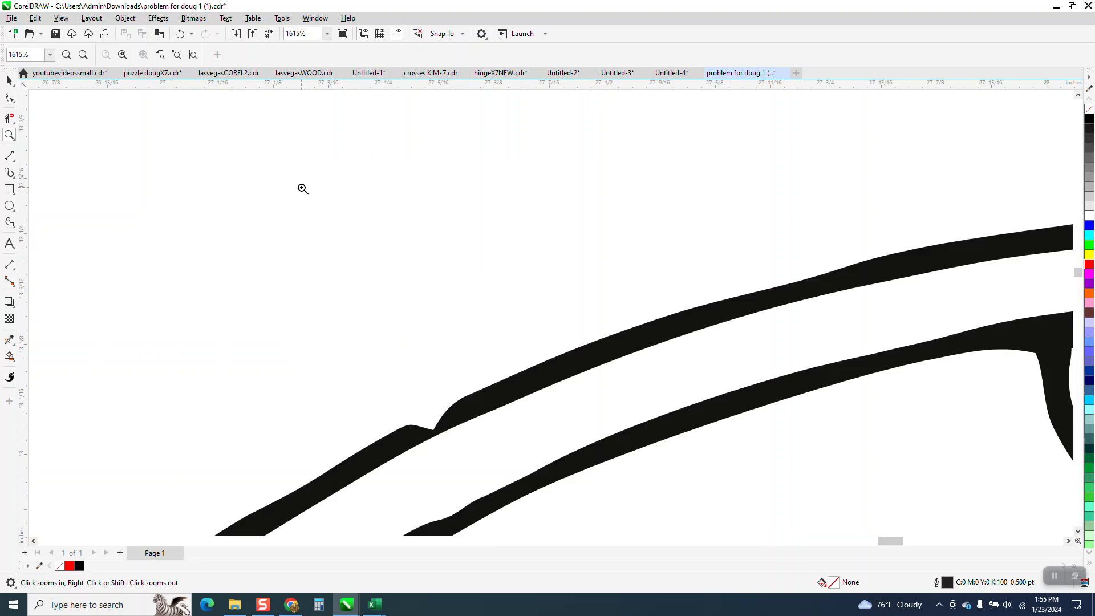
scroll(302, 190, down, 2)
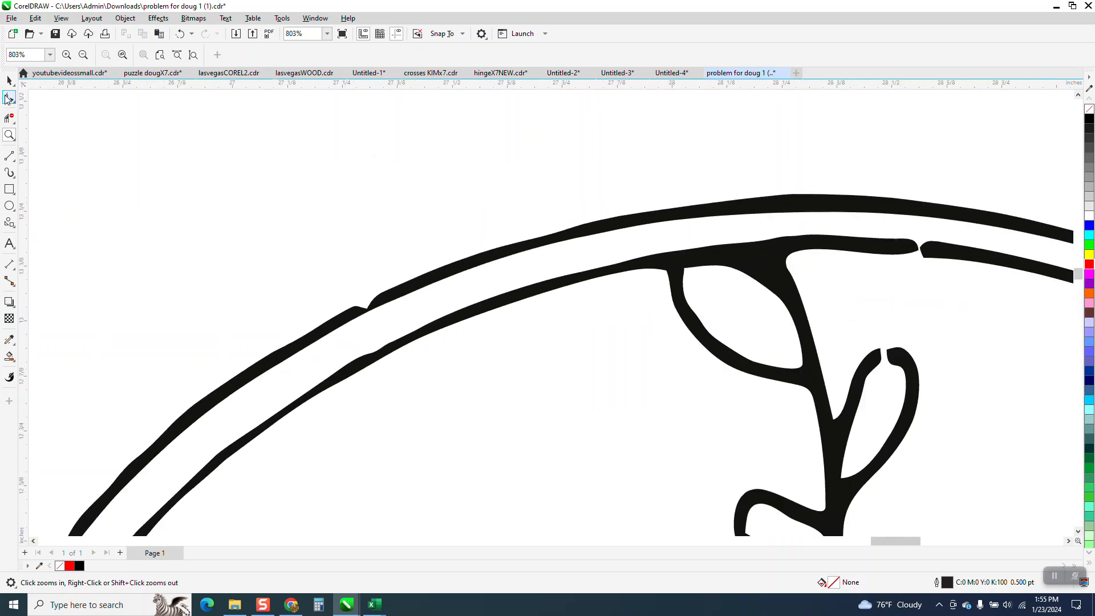
click(10, 99)
click(371, 310)
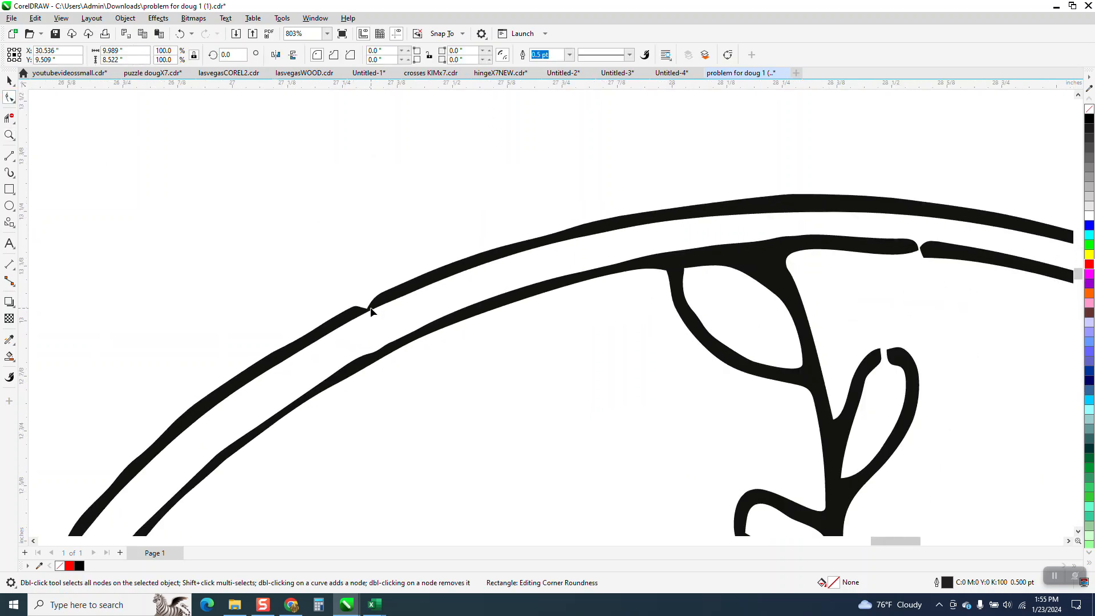
click(369, 310)
double_click(368, 308)
- Examine the outer border around both lobes of the heart for remaining gaps
scroll(354, 293, down, 2)
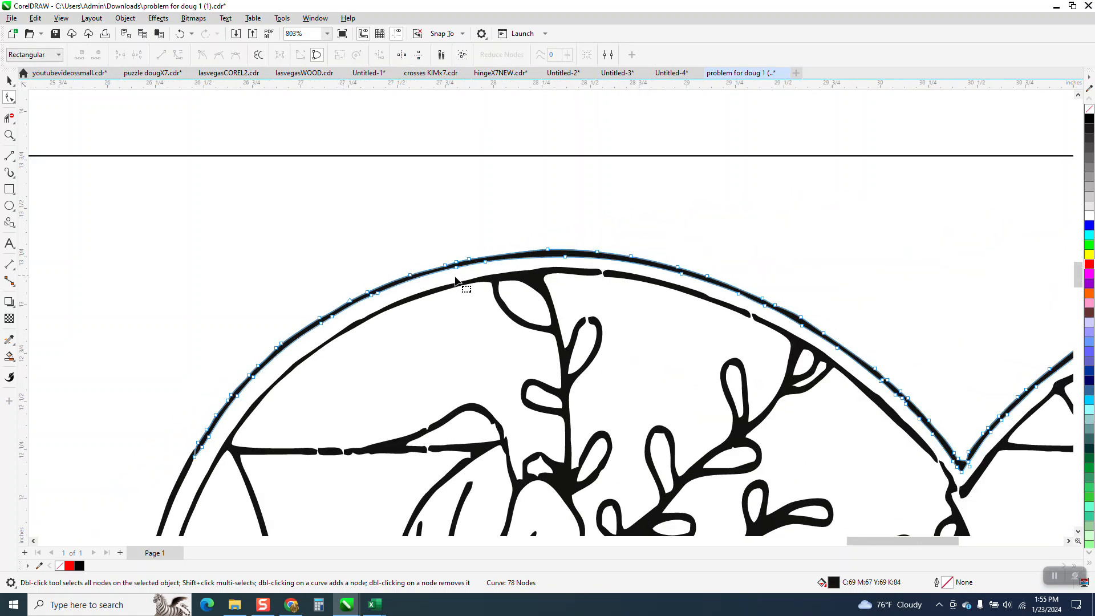
scroll(437, 279, down, 3)
scroll(677, 306, down, 3)
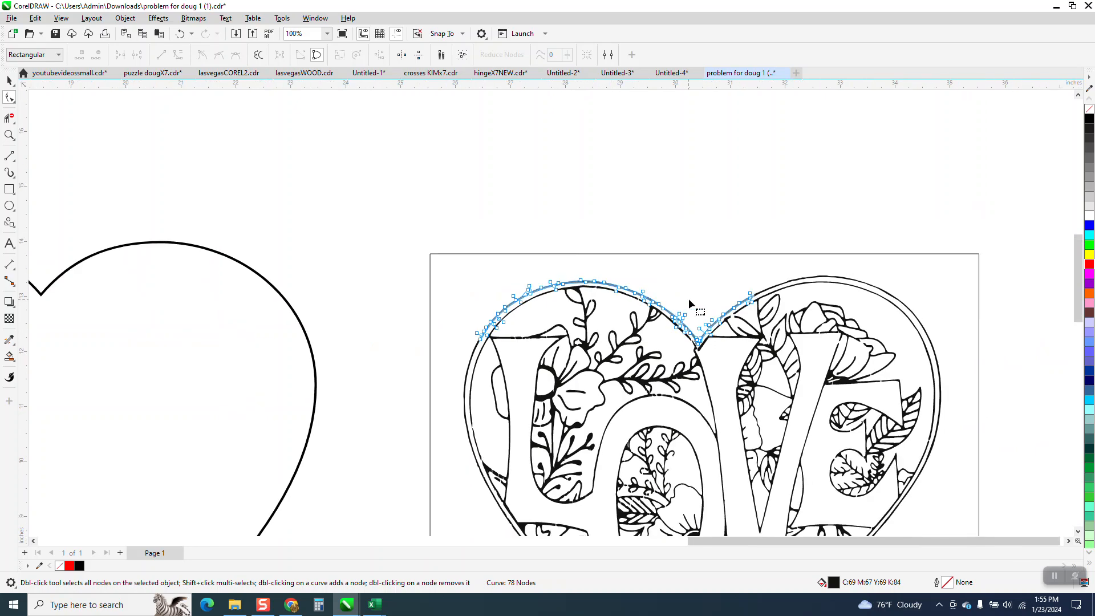
scroll(687, 299, down, 1)
click(9, 135)
drag(730, 289, 904, 442)
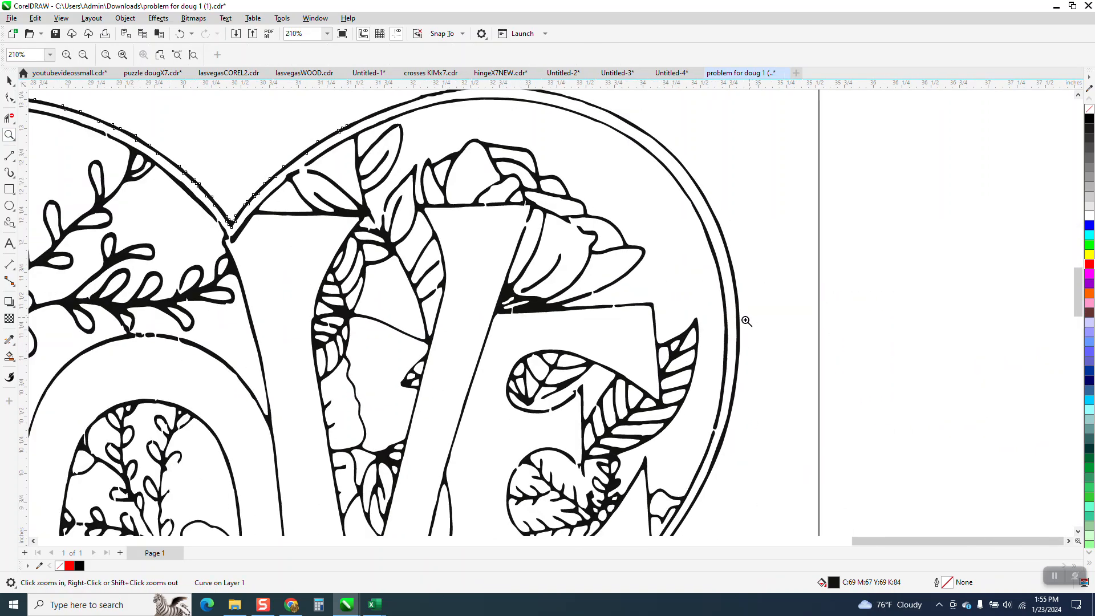
scroll(744, 318, down, 3)
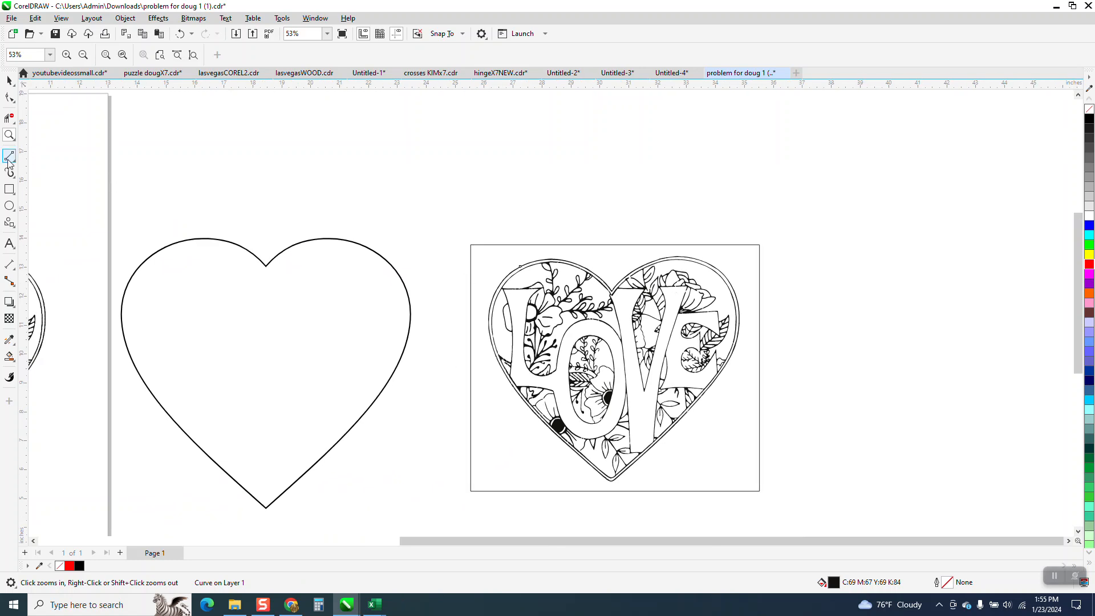
- Draw a near-vertical line through the heart's middle and a slanted crosswise line about 13.2 inches wide, both extending past the rectangle
click(9, 156)
drag(610, 259, 614, 500)
drag(611, 244, 611, 232)
drag(450, 326, 832, 354)
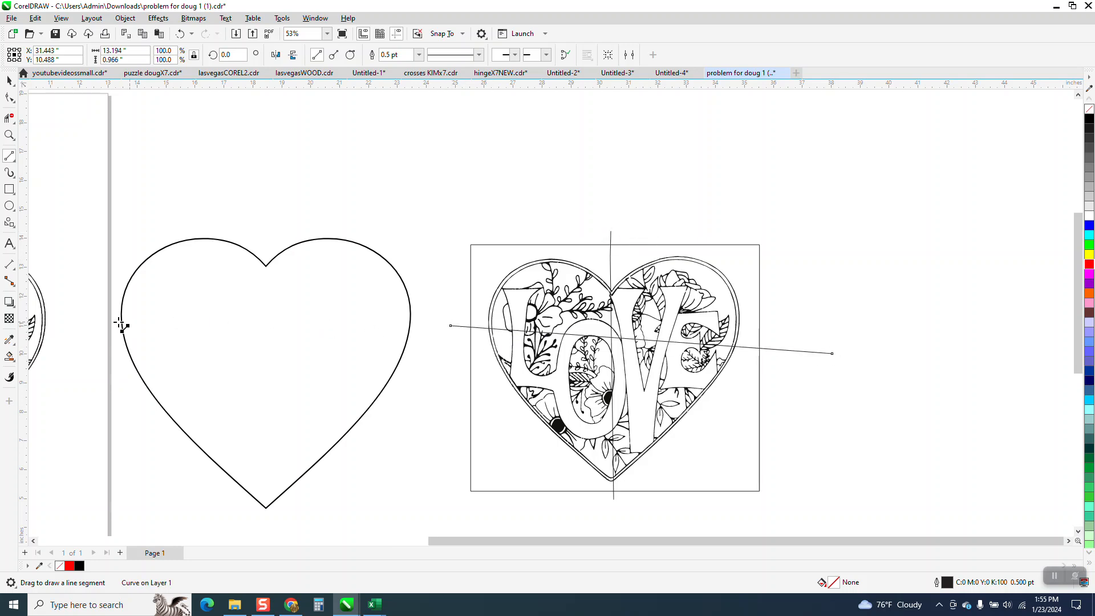
- Smart-fill the area between the rectangle and the left half of the heart in black
click(9, 357)
click(501, 266)
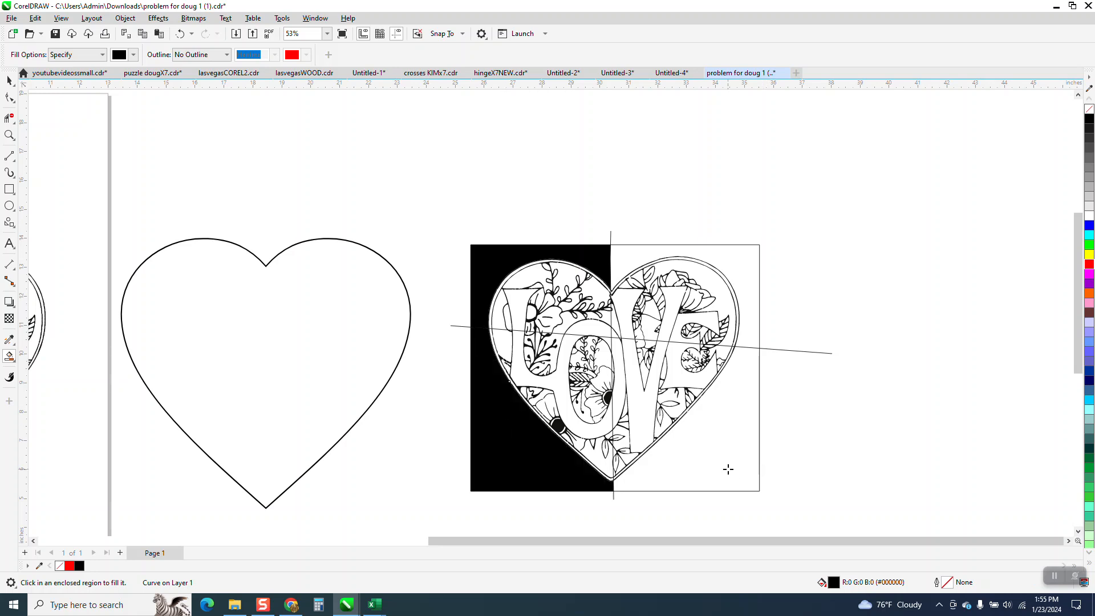
- Smart-fill the area between the rectangle and the heart's right half in black, and undo the smart fills on both halves
click(749, 305)
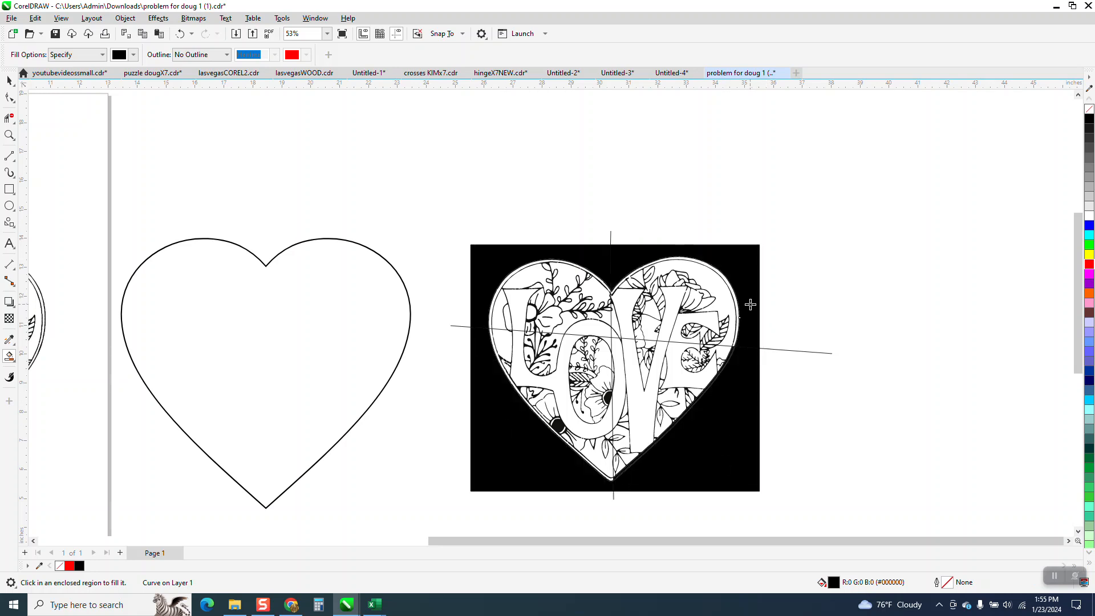
key(space)
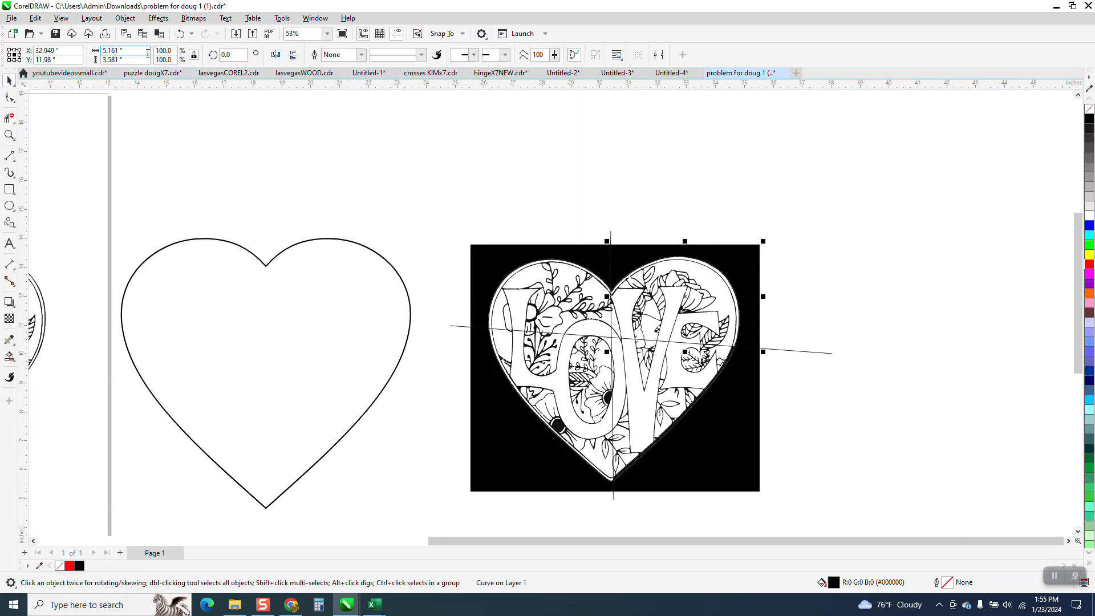
click(181, 34)
click(181, 34)
click(182, 34)
click(182, 34)
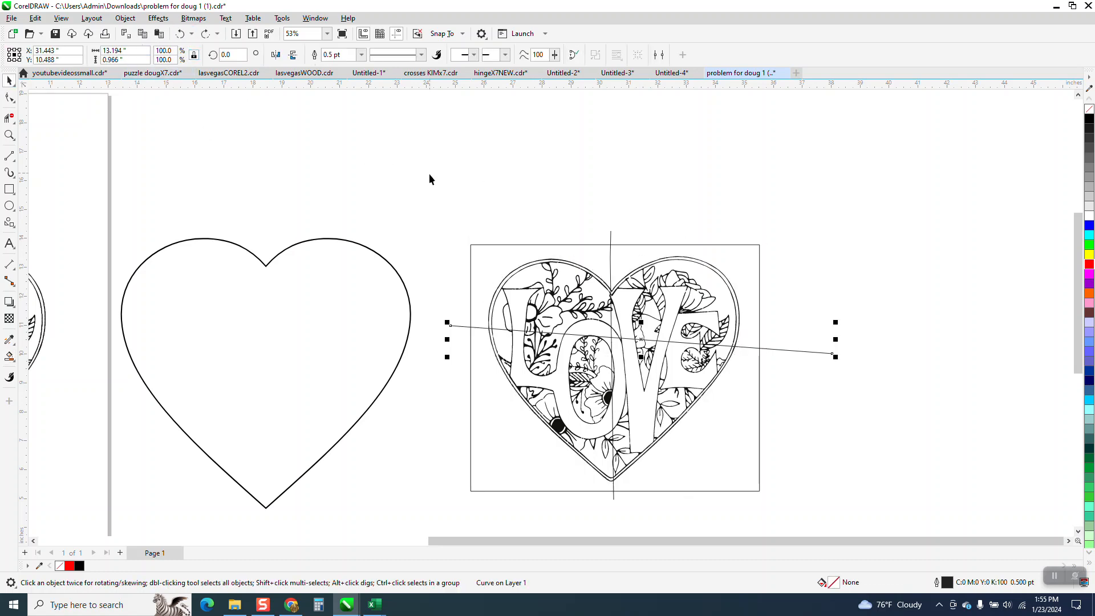
key(Escape)
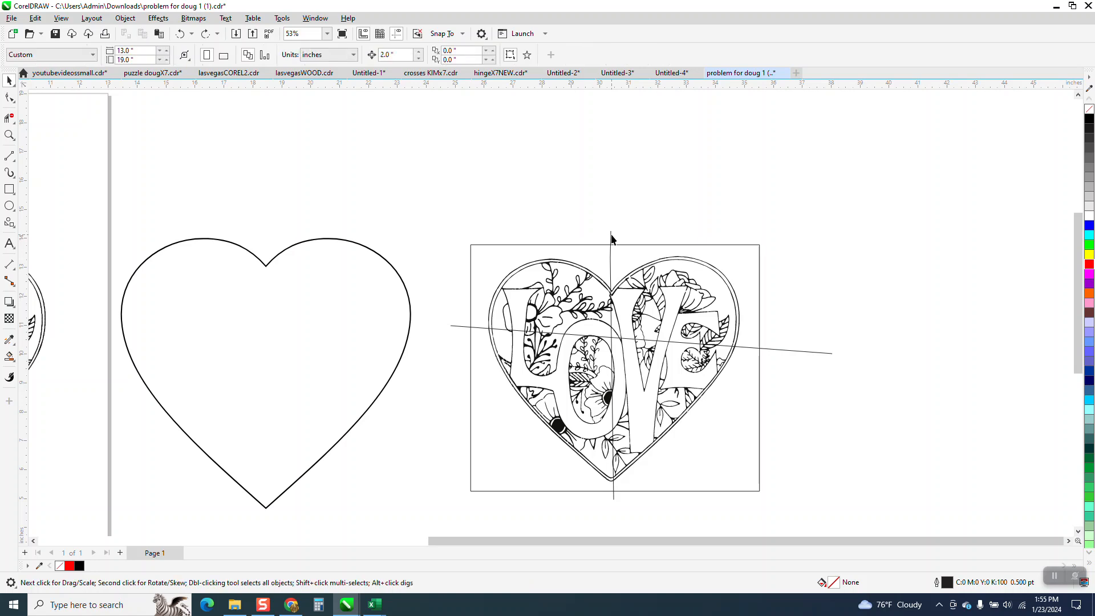
- Delete the near-vertical line and the slanted crosswise line running through the heart
click(610, 240)
key(Delete)
click(800, 351)
key(Delete)
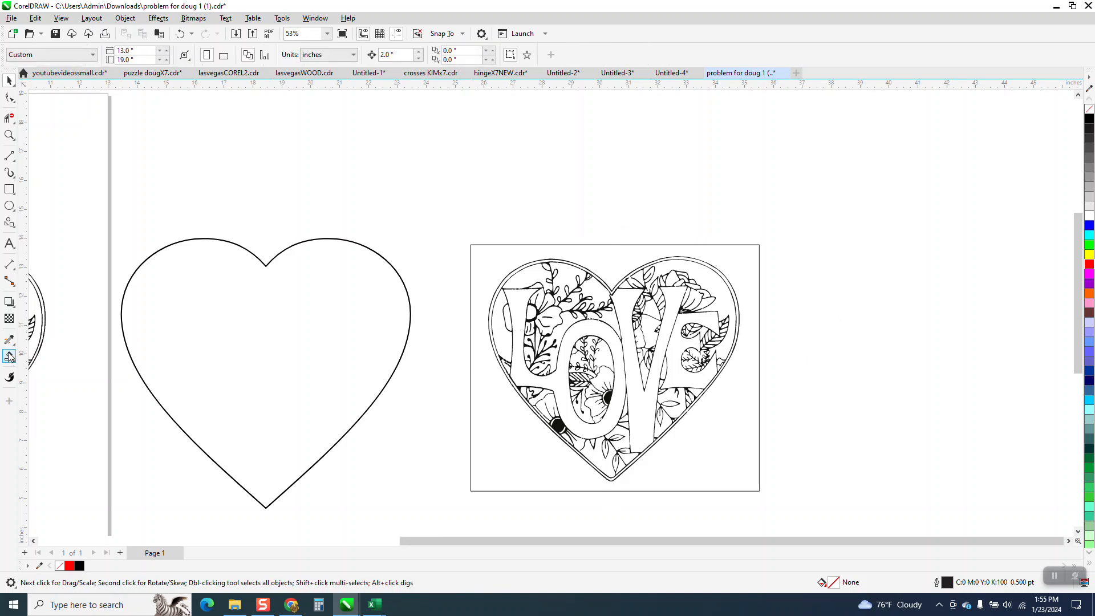
- Try to smart-fill the whole area between the rectangle and the LOVE heart's outer border in black
click(9, 356)
click(488, 273)
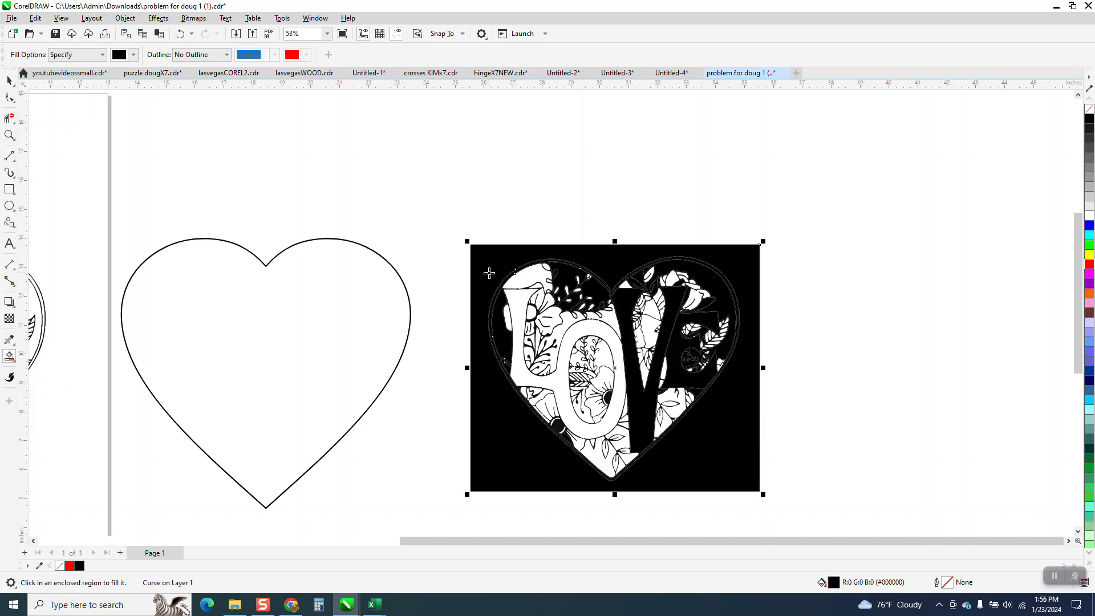
click(180, 34)
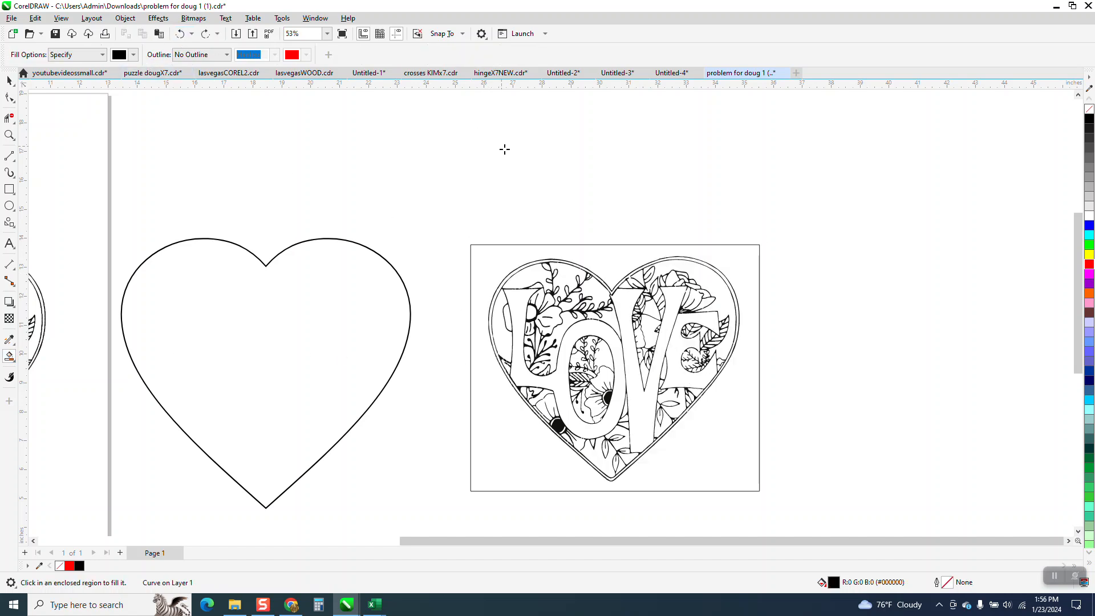
- Examine the LOVE heart's outer border around the lobes and down the lower right side for remaining gaps
click(9, 135)
drag(513, 251, 694, 329)
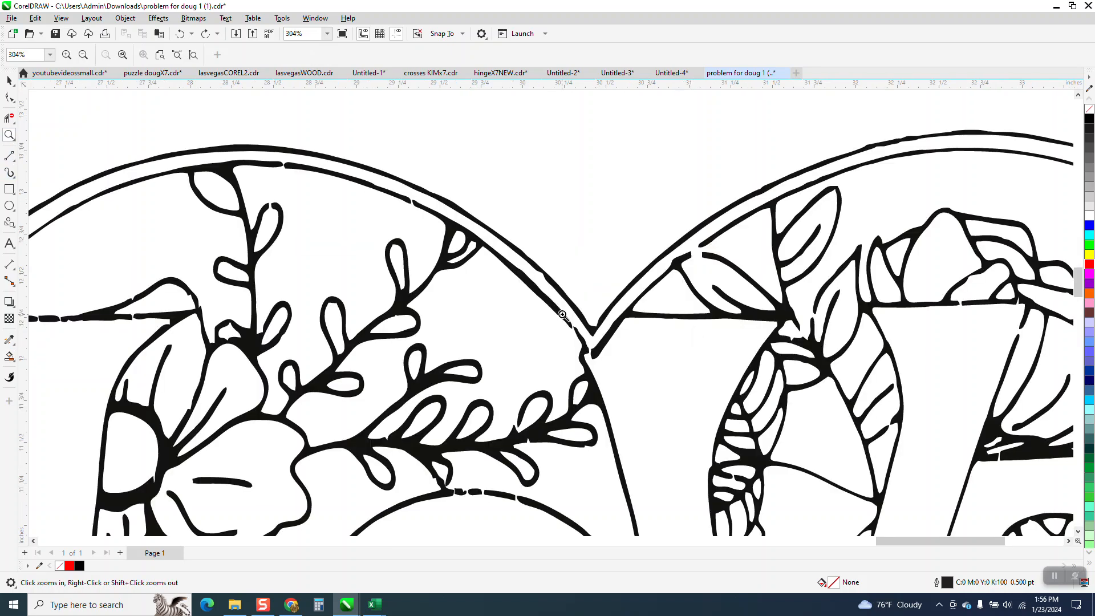
scroll(562, 315, down, 3)
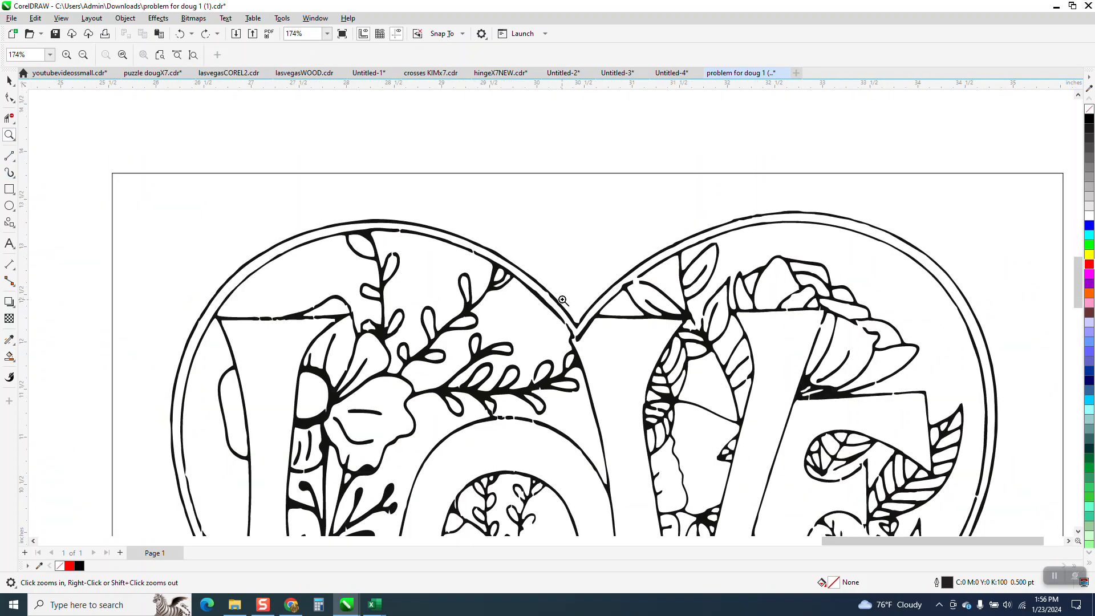
scroll(562, 300, down, 2)
scroll(639, 265, down, 1)
scroll(799, 334, down, 2)
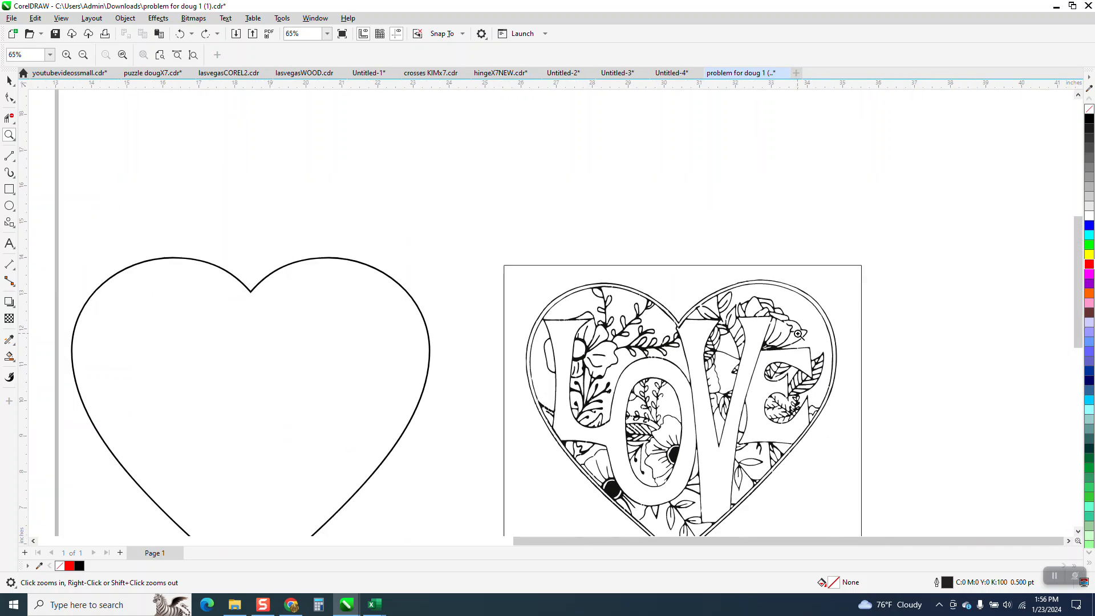
scroll(909, 479, up, 6)
scroll(420, 315, down, 2)
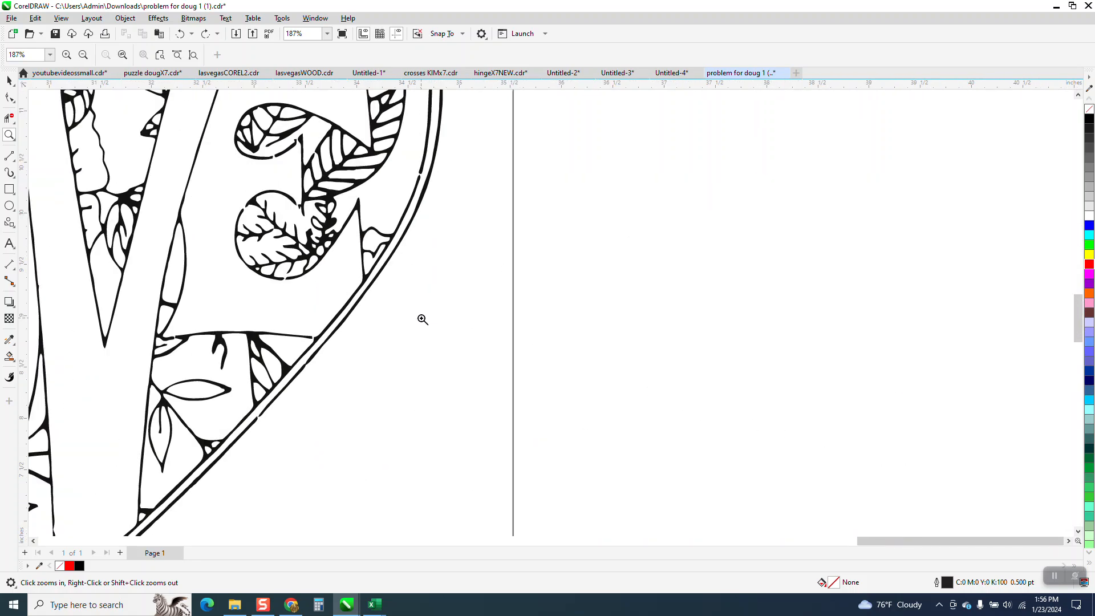
scroll(391, 340, down, 1)
- Close the gap in the outer border's lower right side by moving the segment's end node onto the adjoining segment
drag(317, 325, 428, 376)
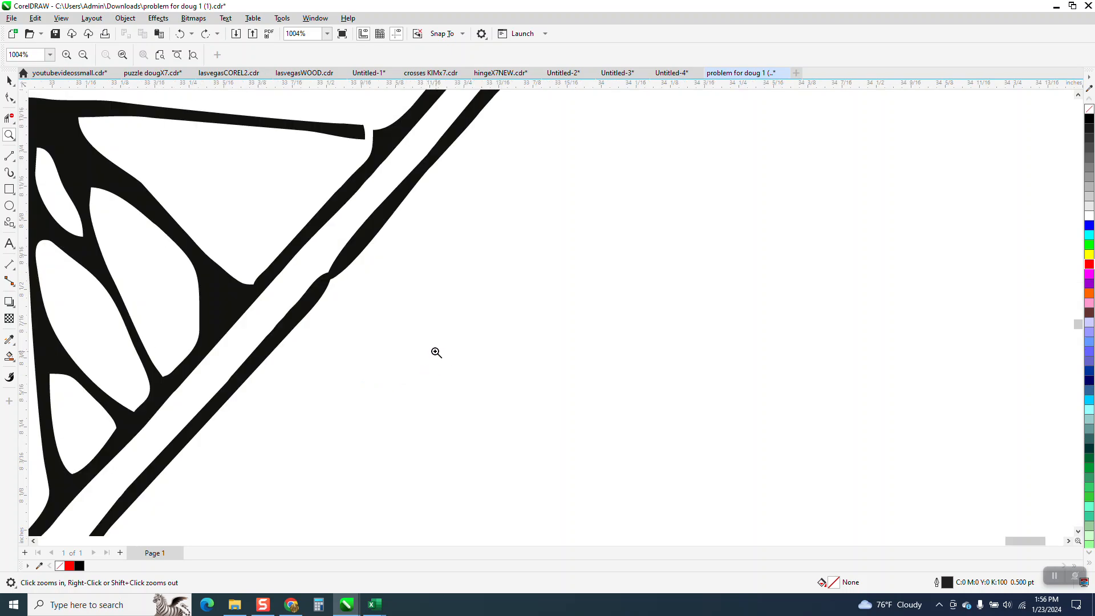
scroll(391, 302, down, 5)
drag(276, 373, 378, 434)
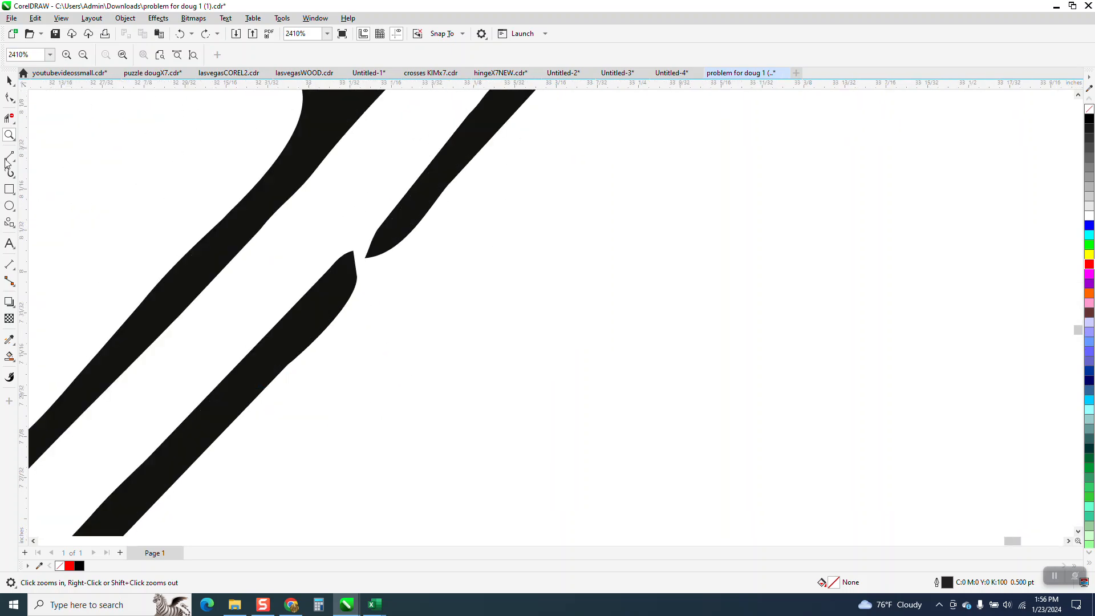
click(10, 98)
click(371, 256)
mouse_move(367, 256)
mouse_down()
mouse_move(350, 276)
mouse_move(355, 263)
mouse_up()
- Smart-fill the area between the rectangle and the heart in black and move the fill 12 inches right, clear of the artwork
scroll(363, 262, down, 9)
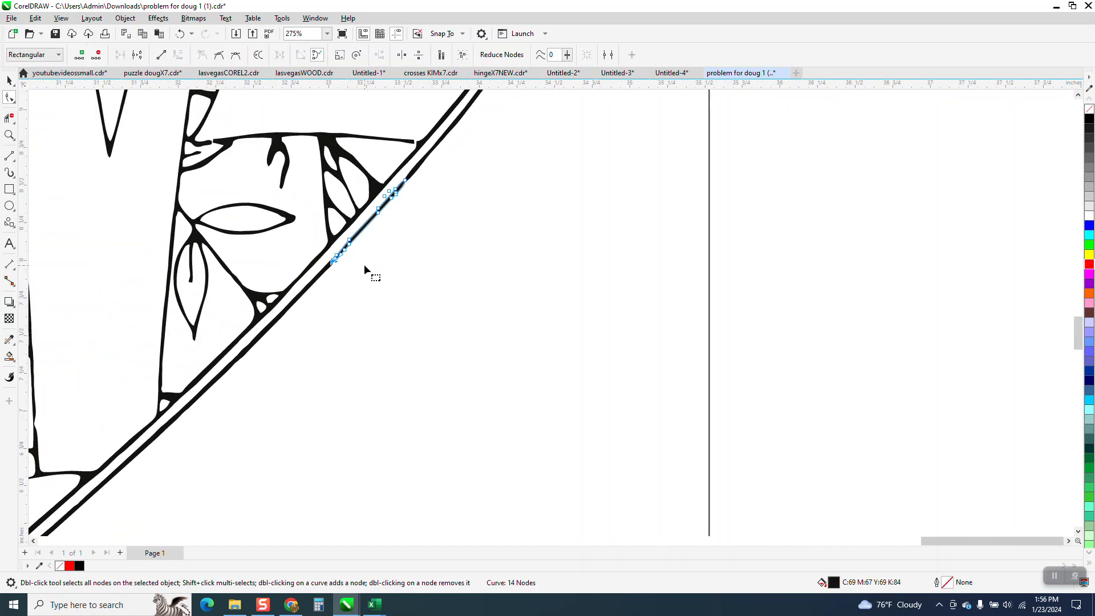
scroll(364, 264, down, 3)
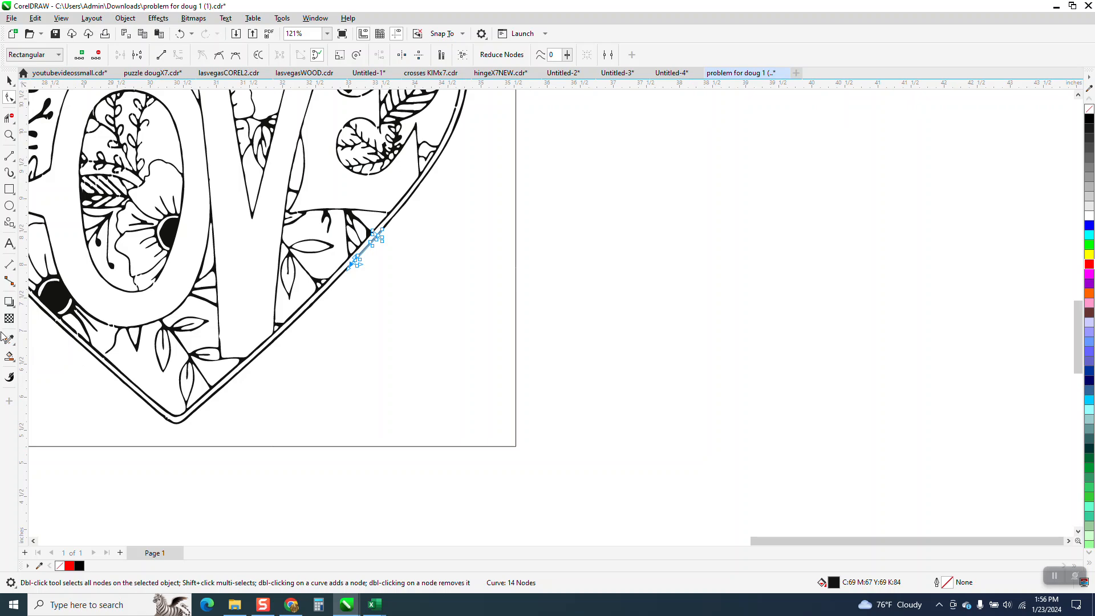
click(9, 356)
click(343, 380)
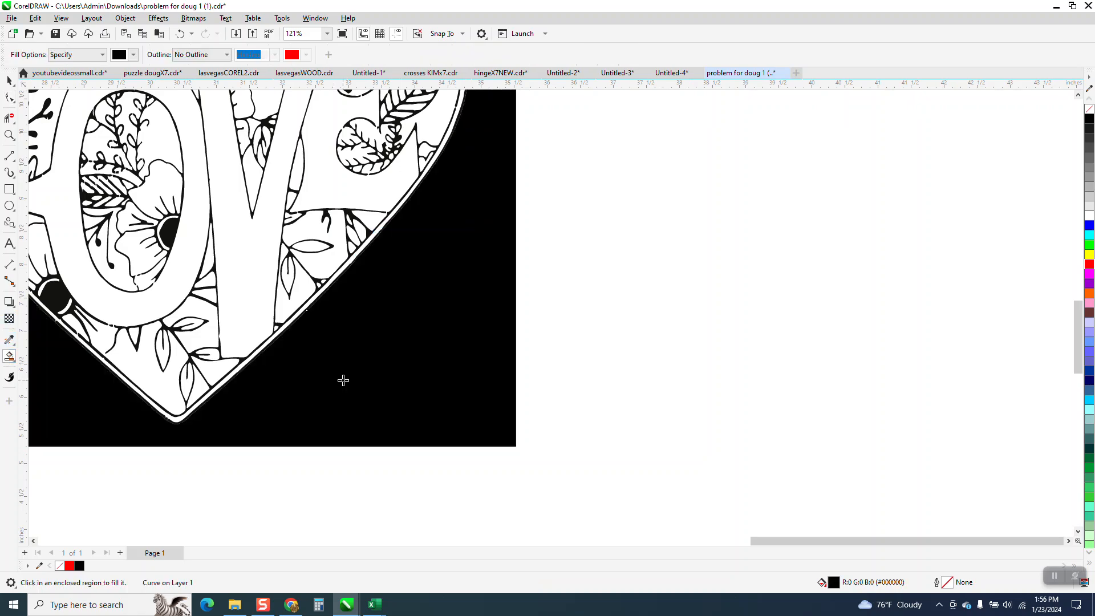
scroll(348, 378, down, 3)
key(Right)
key(Right)
key(Right)
key(Right)
key(Right)
key(Right)
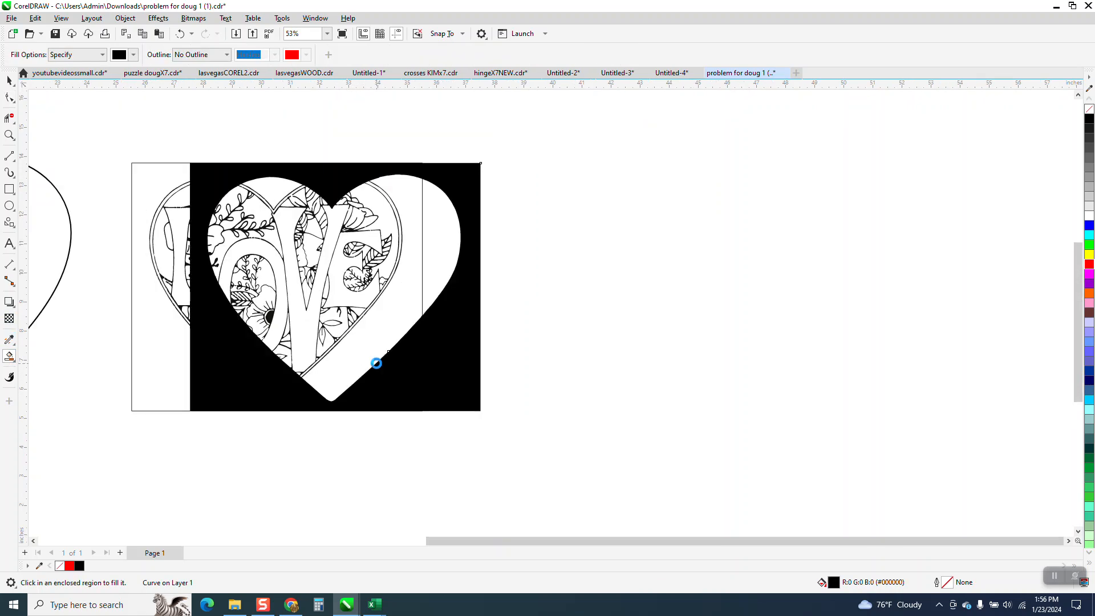
- Smart-fill the heart-shaped opening of the black rectangle in black and move the resulting heart 10 inches right
click(658, 294)
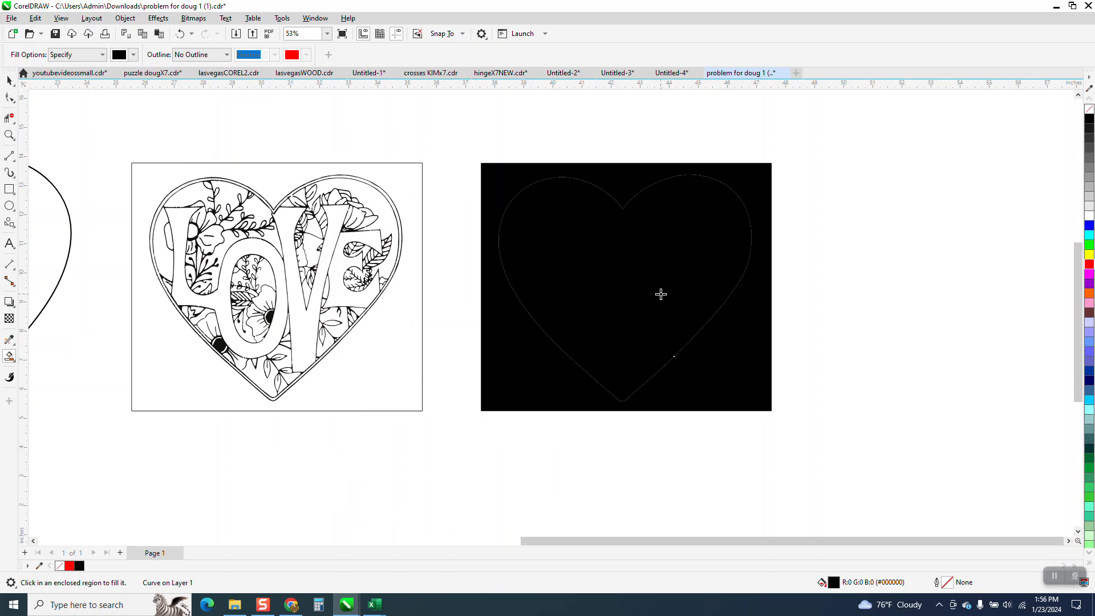
key(Right)
key(Right)
key(Right)
key(Right)
key(Right)
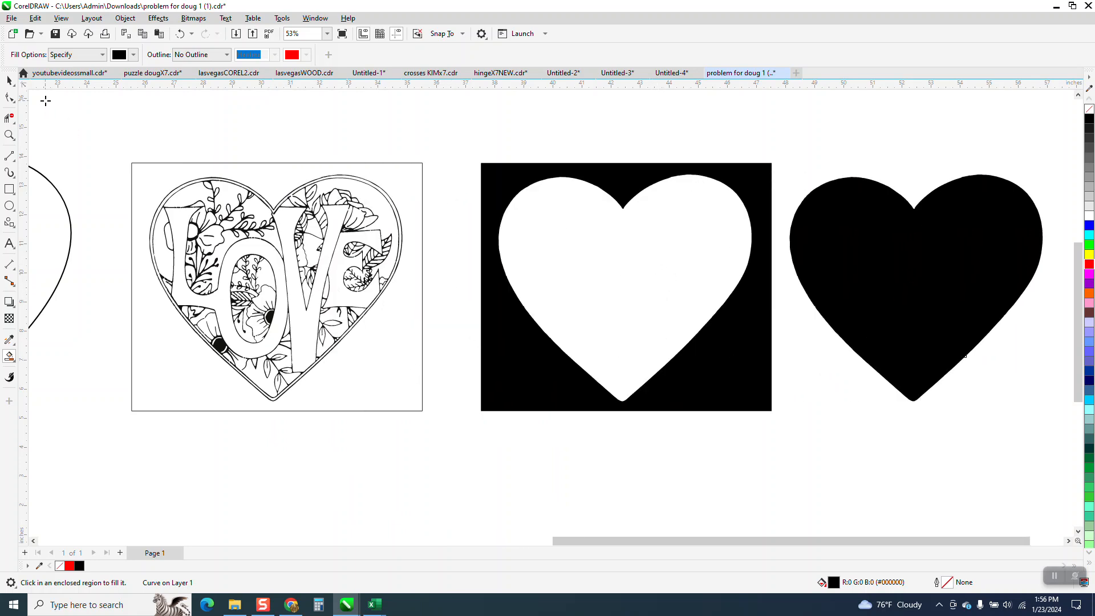
- Delete the black rectangle with the heart-shaped cutout
key(space)
click(513, 185)
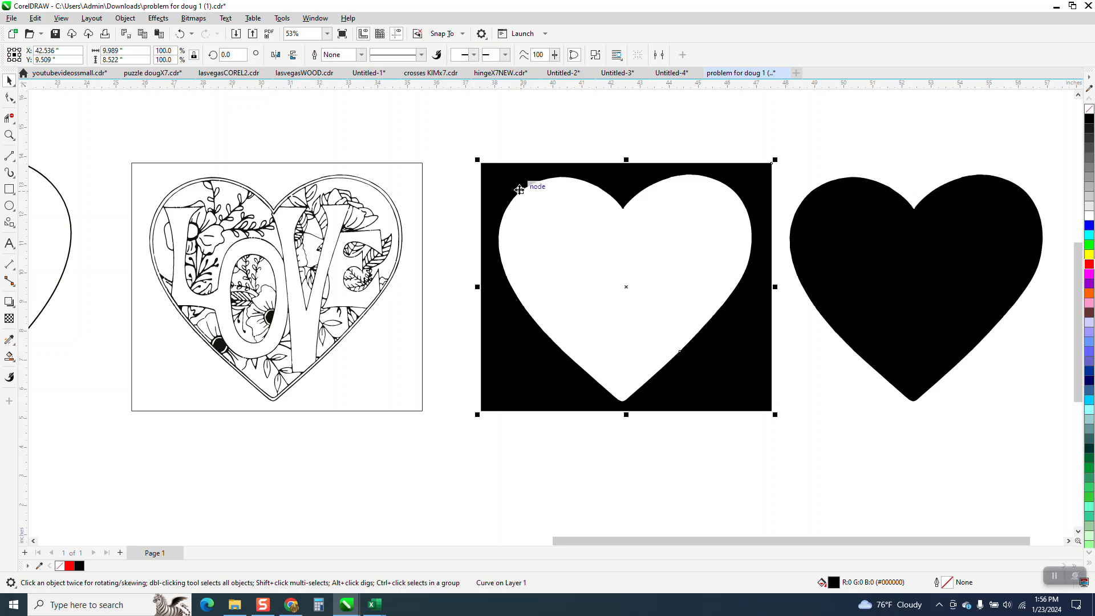
key(Delete)
- Move the solid black heart 10 inches left, closer to the LOVE artwork
click(890, 252)
key(Left)
key(Left)
key(Left)
key(Left)
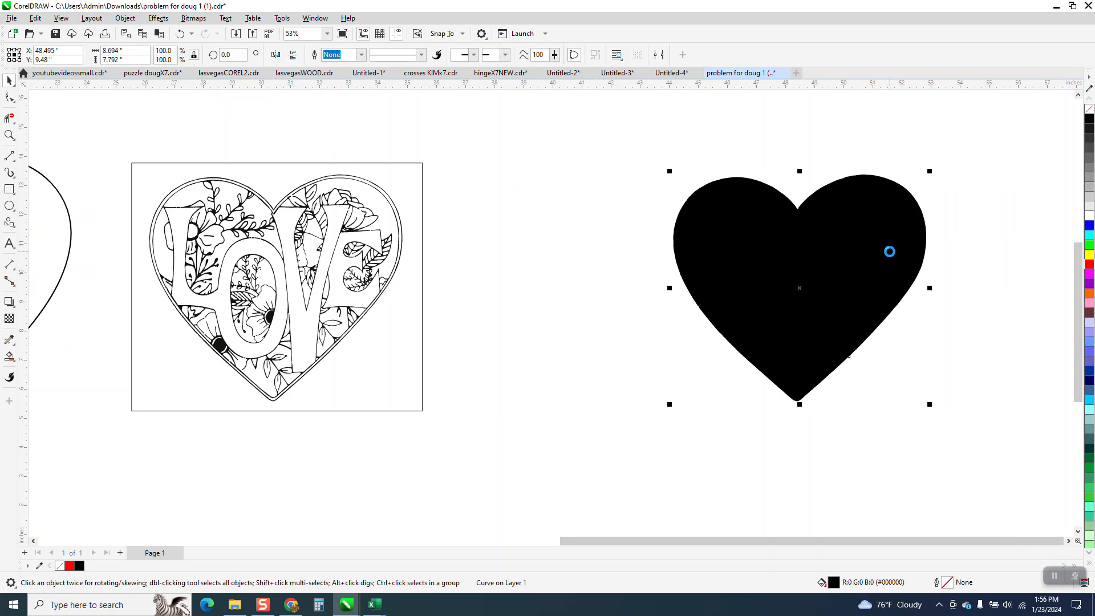
key(Left)
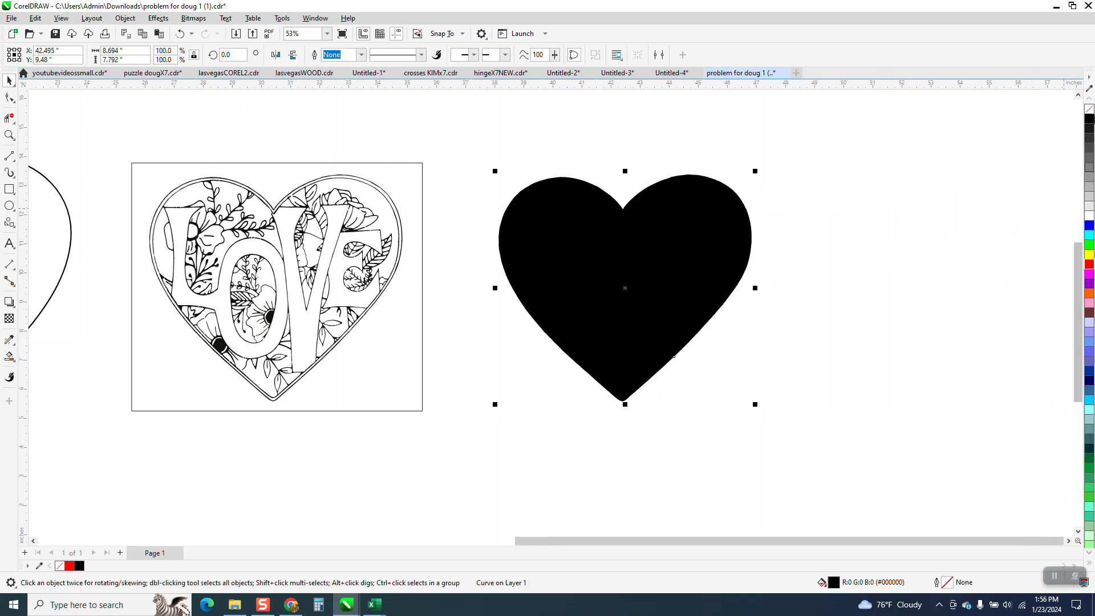
- Remove the solid heart's fill and give it a red outline
click(1090, 112)
right_click(1089, 255)
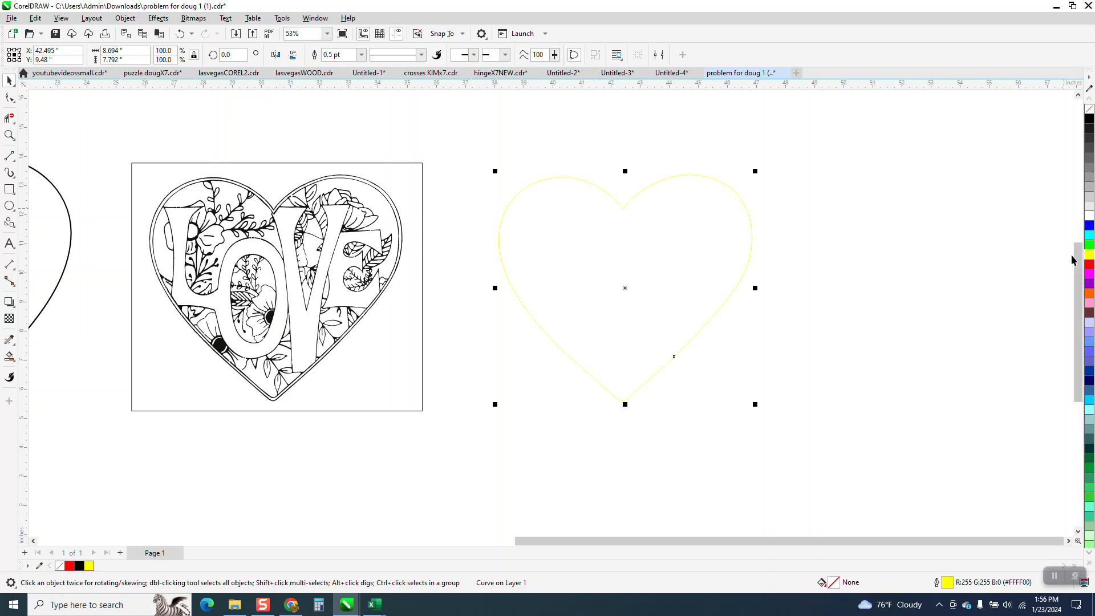
right_click(1089, 264)
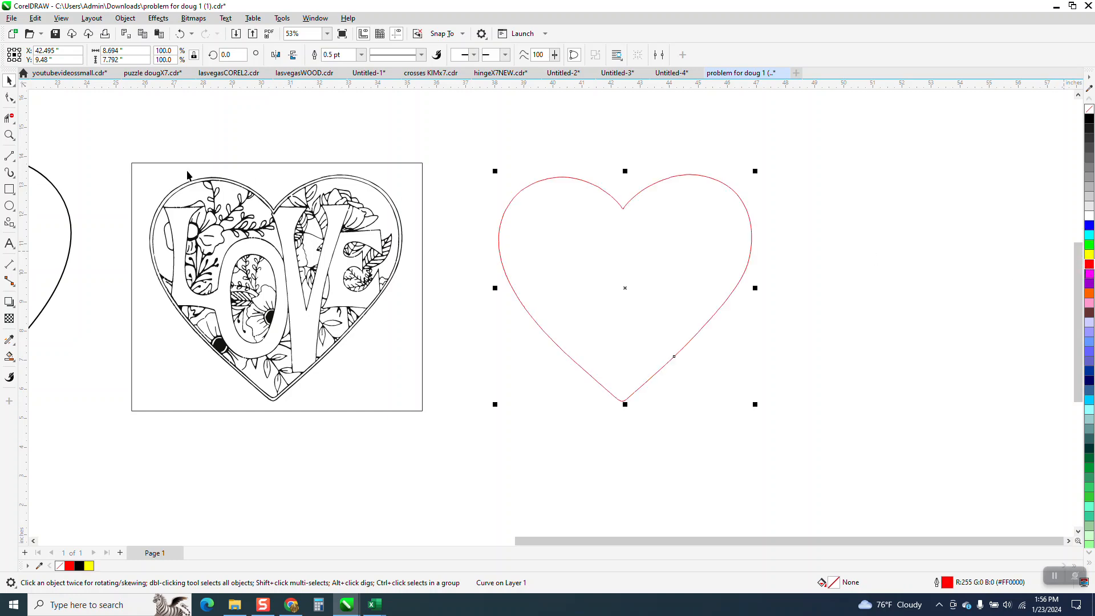
- Examine the red heart's contour and its nodes for bumps and irregularities
click(10, 136)
drag(496, 170, 699, 249)
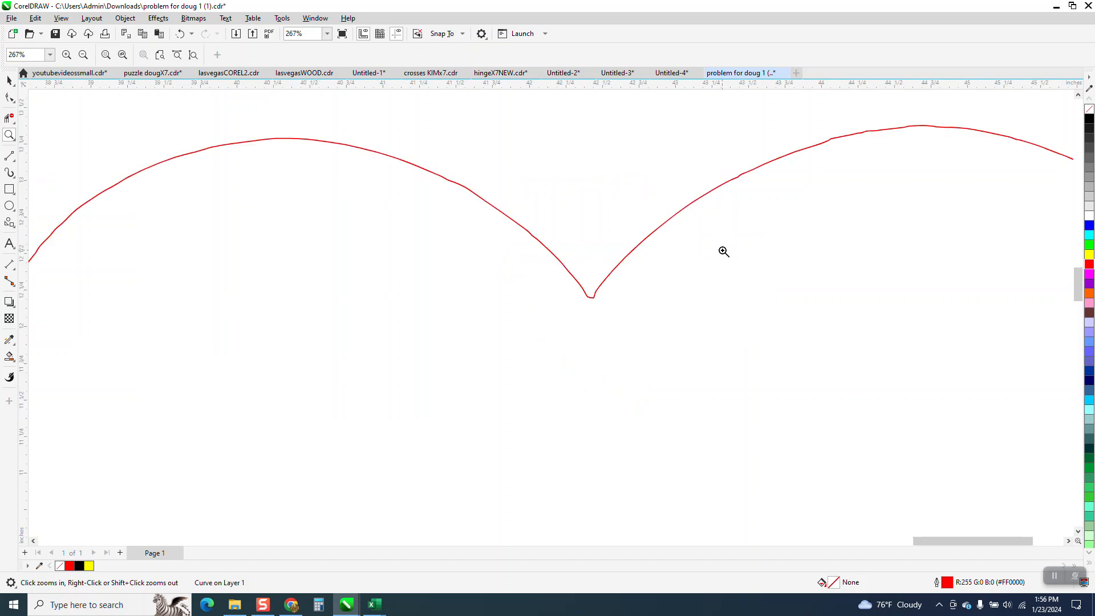
scroll(624, 239, down, 1)
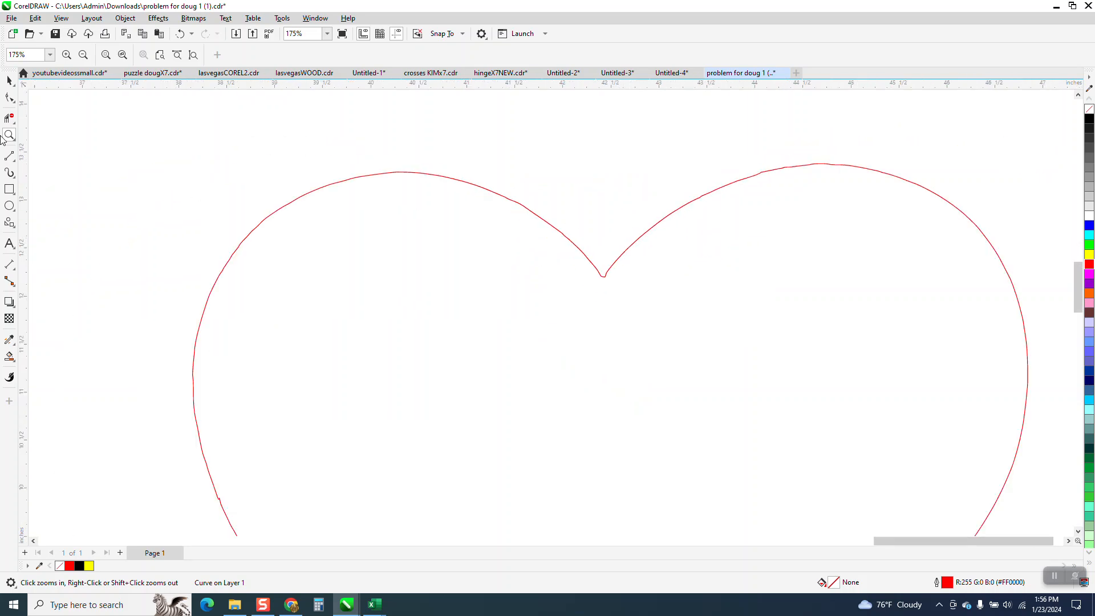
click(9, 97)
scroll(399, 147, down, 1)
scroll(474, 154, down, 2)
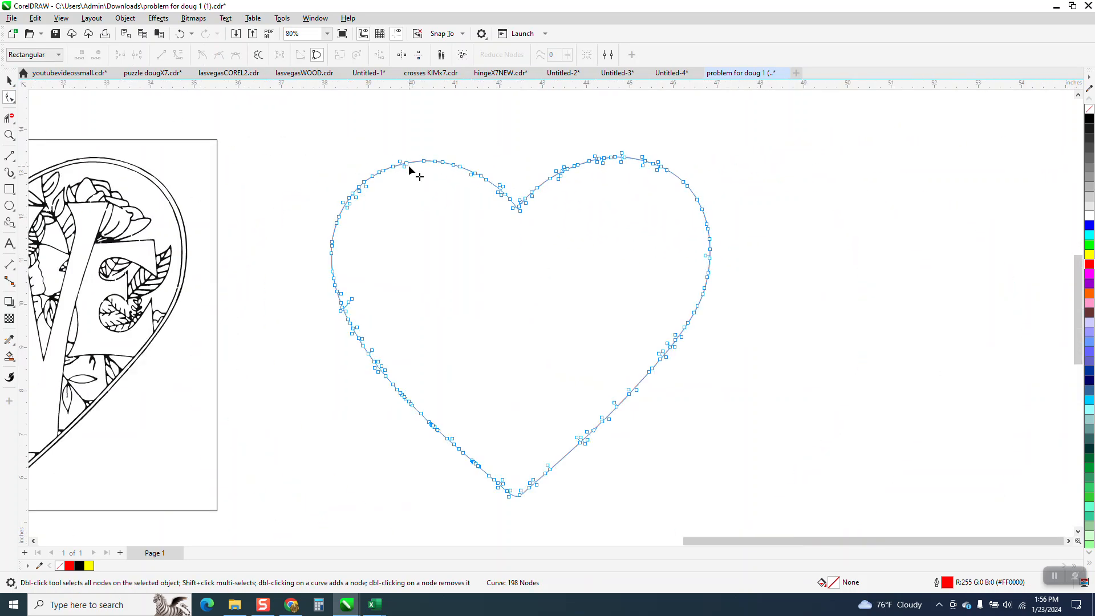
- Smooth the red heart's contour with the Smooth tool, using a nib size of 0.5 inch
click(16, 104)
click(46, 111)
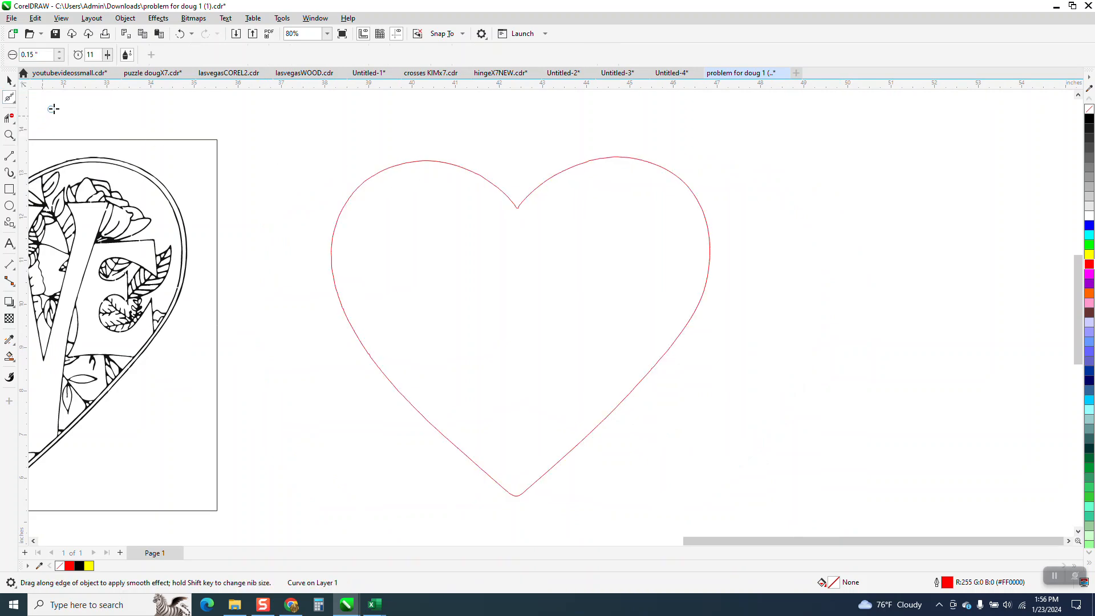
drag(43, 56, 30, 58)
text(0.5)
key(Return)
drag(341, 216, 343, 209)
drag(515, 208, 559, 173)
mouse_move(647, 169)
mouse_down()
mouse_move(716, 264)
mouse_move(626, 396)
mouse_move(547, 479)
mouse_move(446, 450)
mouse_move(357, 321)
mouse_move(335, 232)
mouse_move(345, 205)
mouse_move(408, 162)
mouse_move(516, 200)
mouse_up()
- Select the heart outline's nodes, leaving out those at the bottom tip, and reduce them with a curve smoothness of 10
click(12, 101)
click(41, 104)
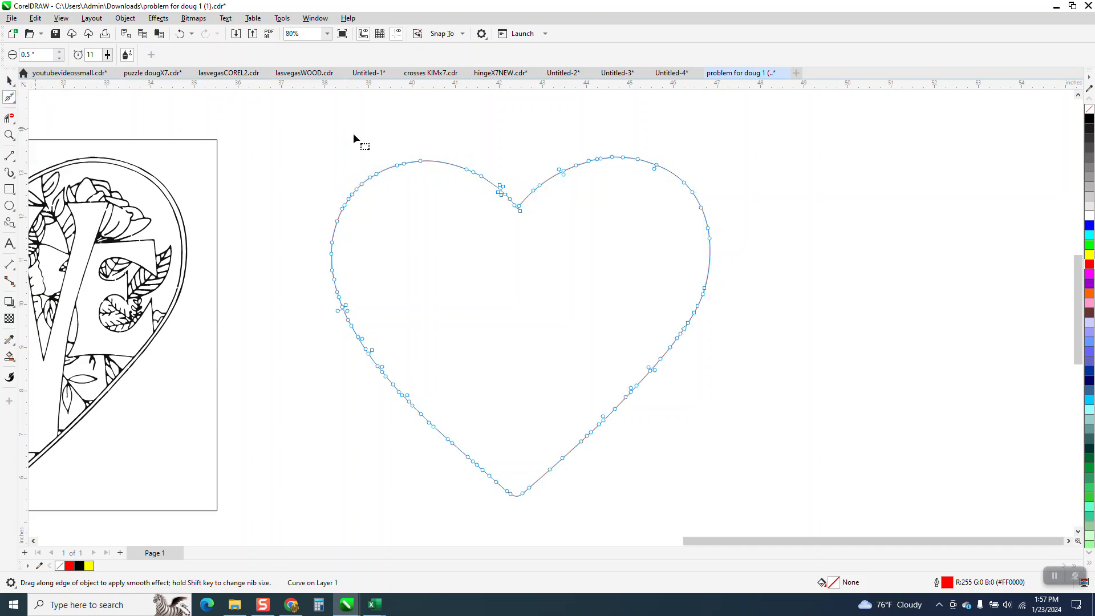
drag(377, 345, 776, 486)
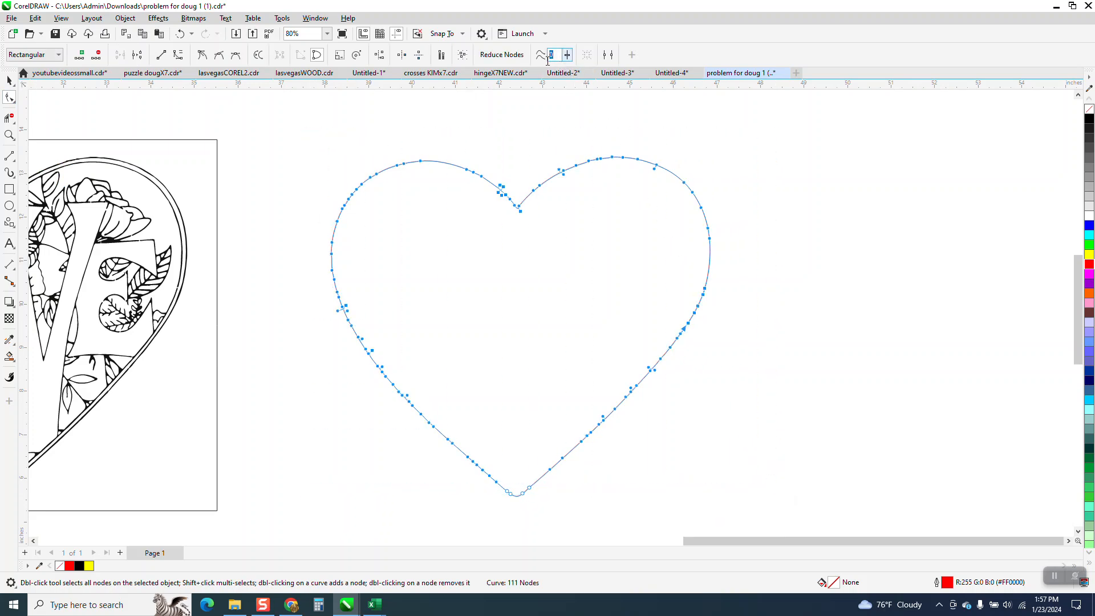
text(10)
key(Return)
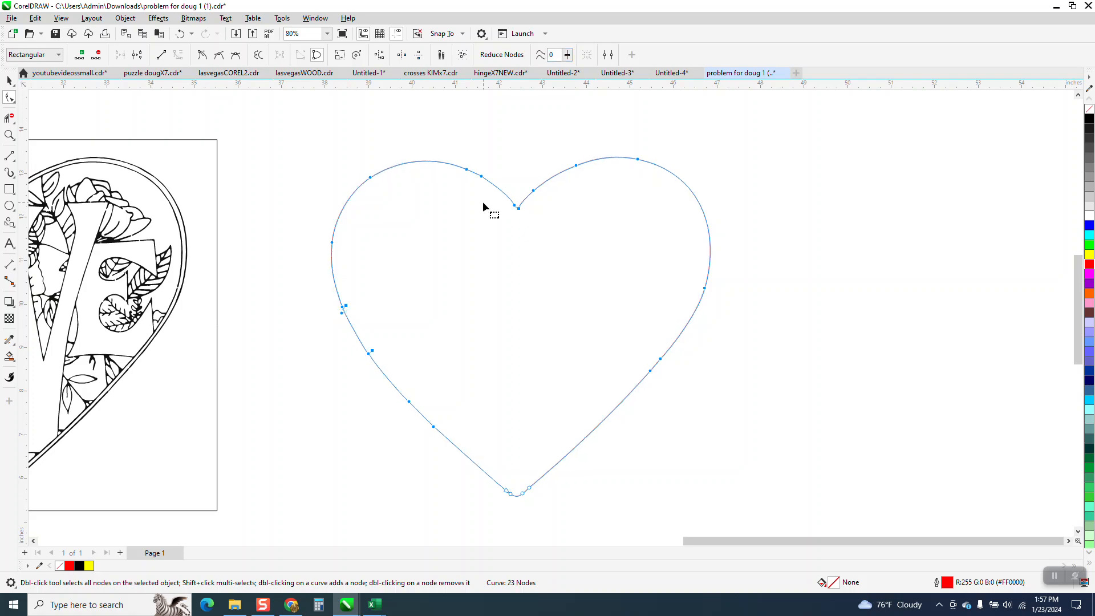
scroll(618, 317, down, 1)
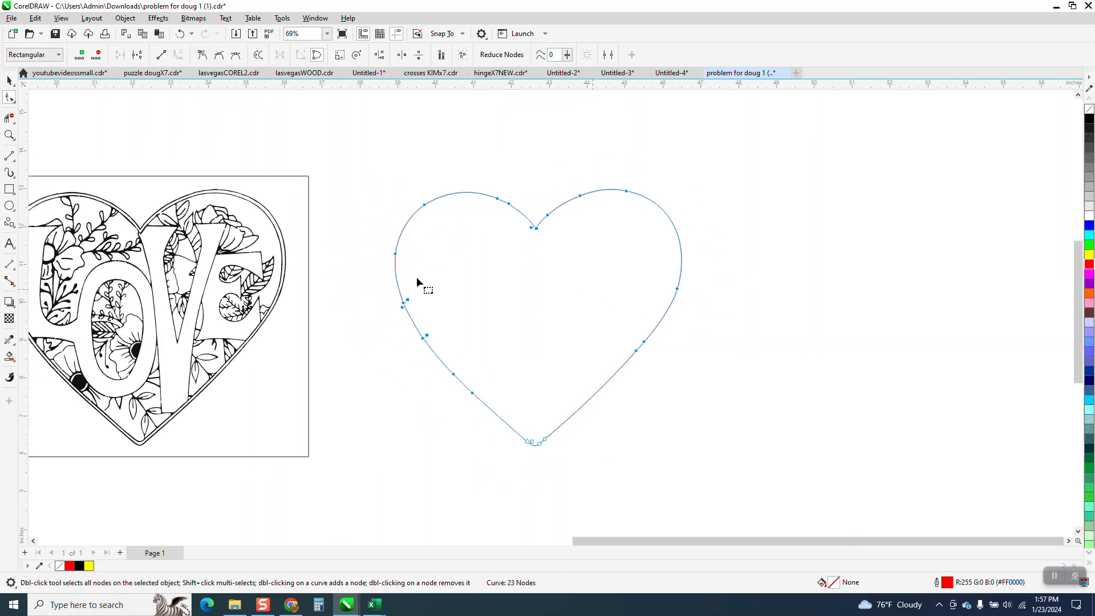
- Delete the rectangle surrounding the LOVE heart artwork
click(9, 80)
scroll(505, 195, down, 1)
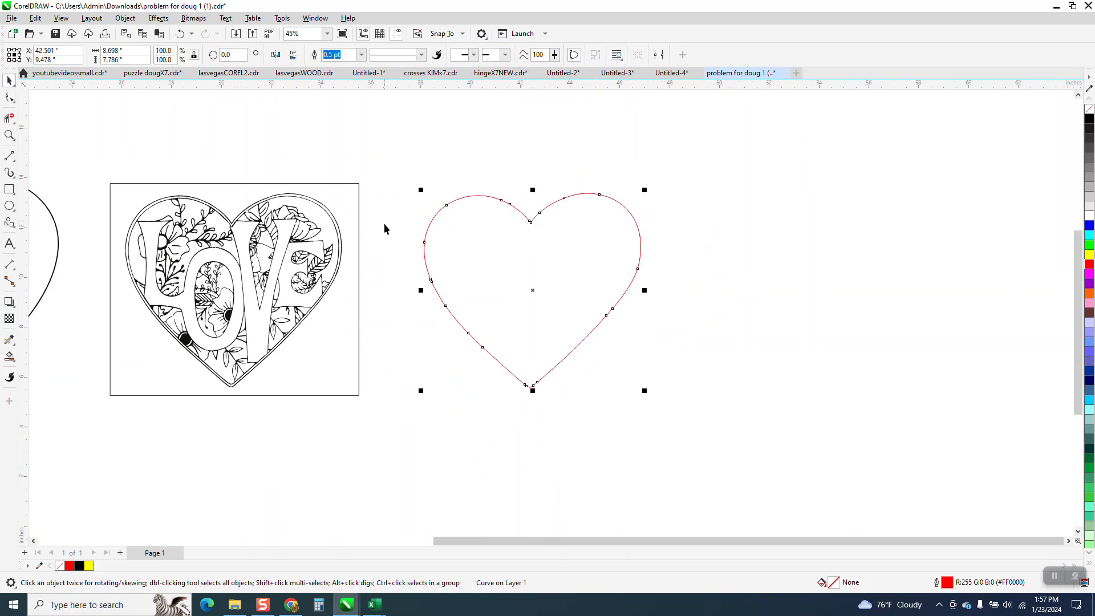
click(359, 206)
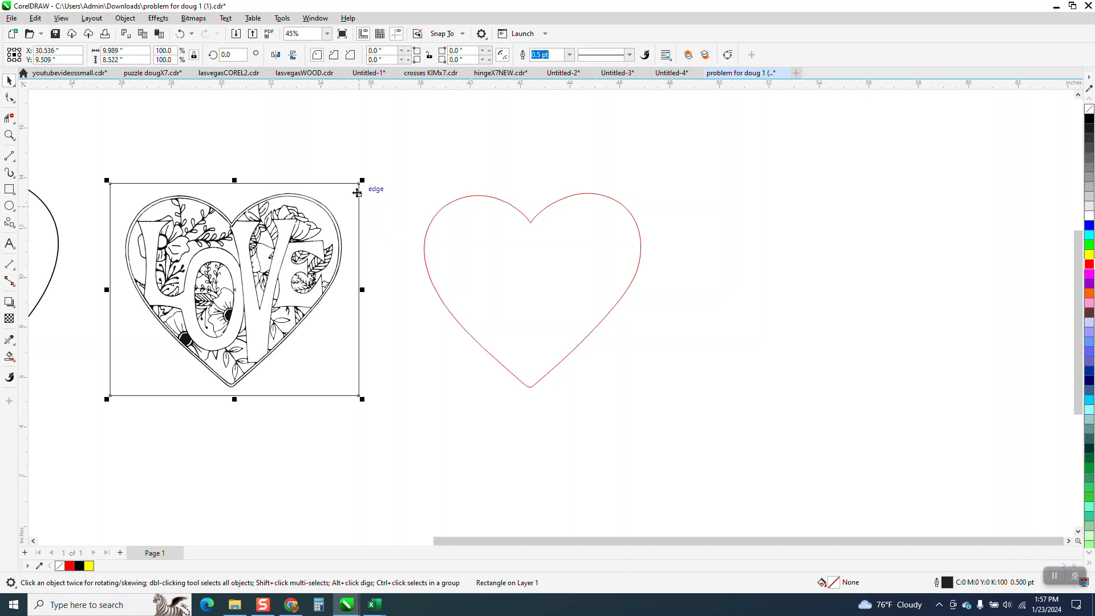
key(Left)
click(361, 190)
- Move the red heart outline 12 inches left so it lies over the LOVE heart's outer border
click(453, 232)
key(Left)
key(Left)
key(Left)
key(Left)
key(Left)
key(Left)
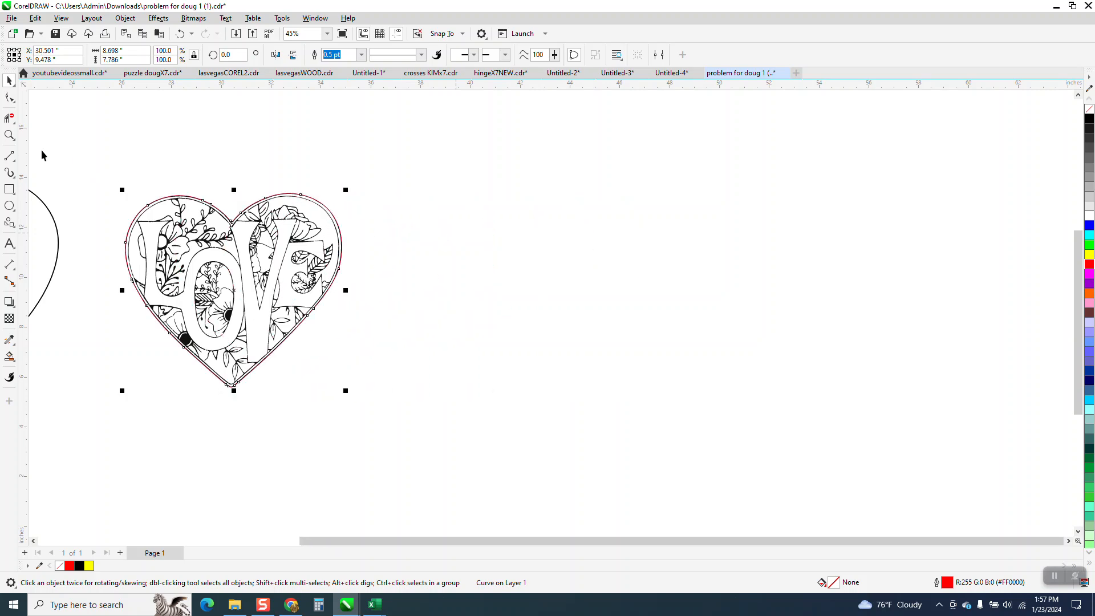
- Move the red heart outline 10 inches right, clear of the LOVE heart artwork
click(9, 135)
drag(414, 270, 415, 268)
scroll(416, 254, down, 5)
key(Right)
key(Right)
key(Right)
key(Right)
key(Right)
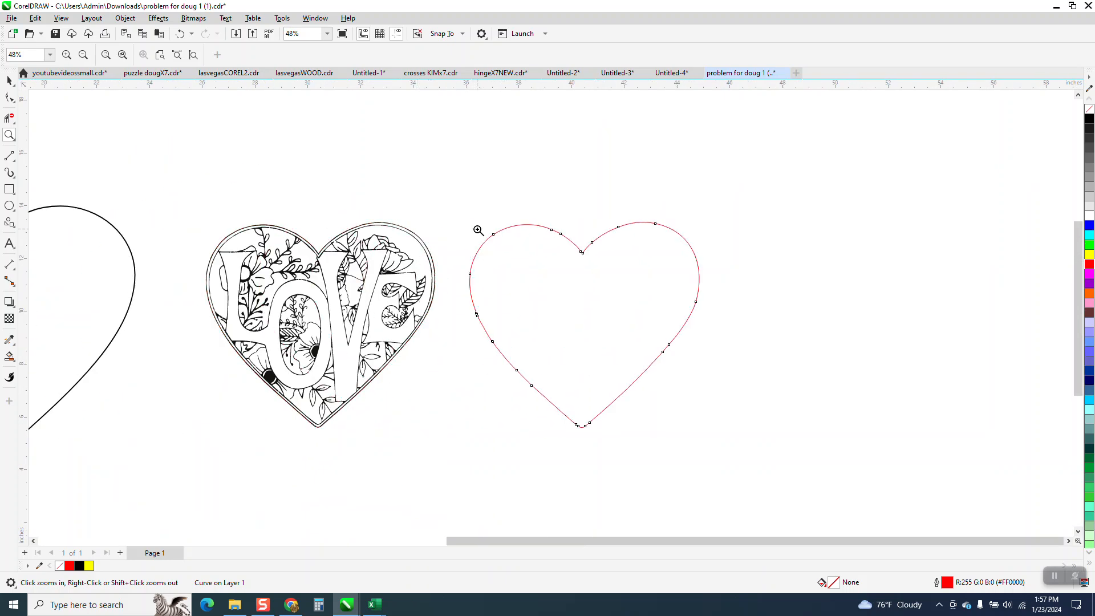
- Open the Contour settings for the red heart outline and choose an outside contour
click(11, 100)
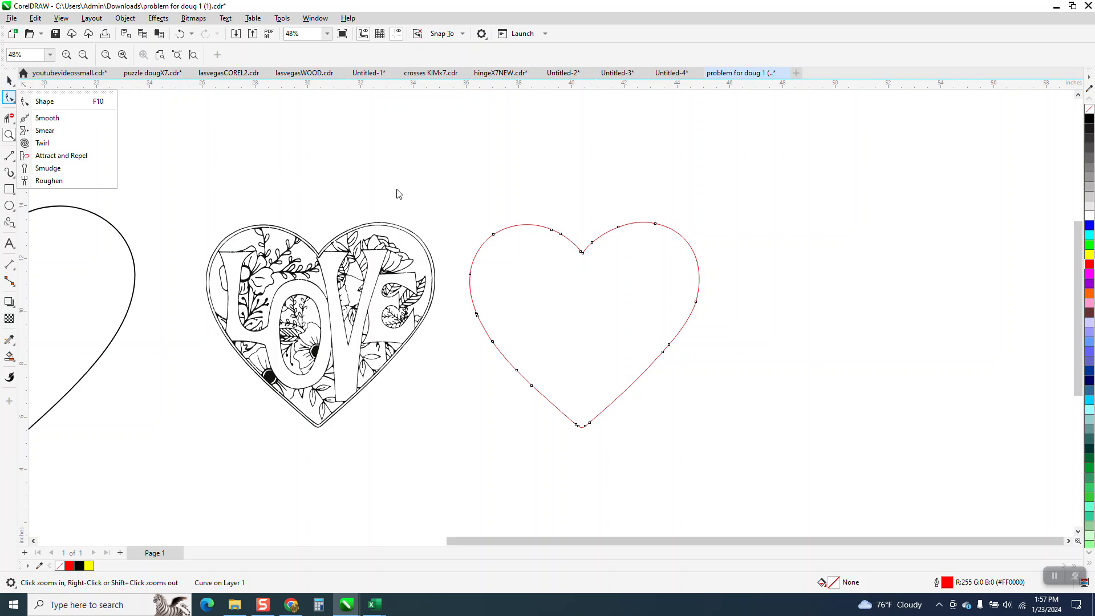
click(503, 258)
scroll(499, 257, down, 3)
click(9, 81)
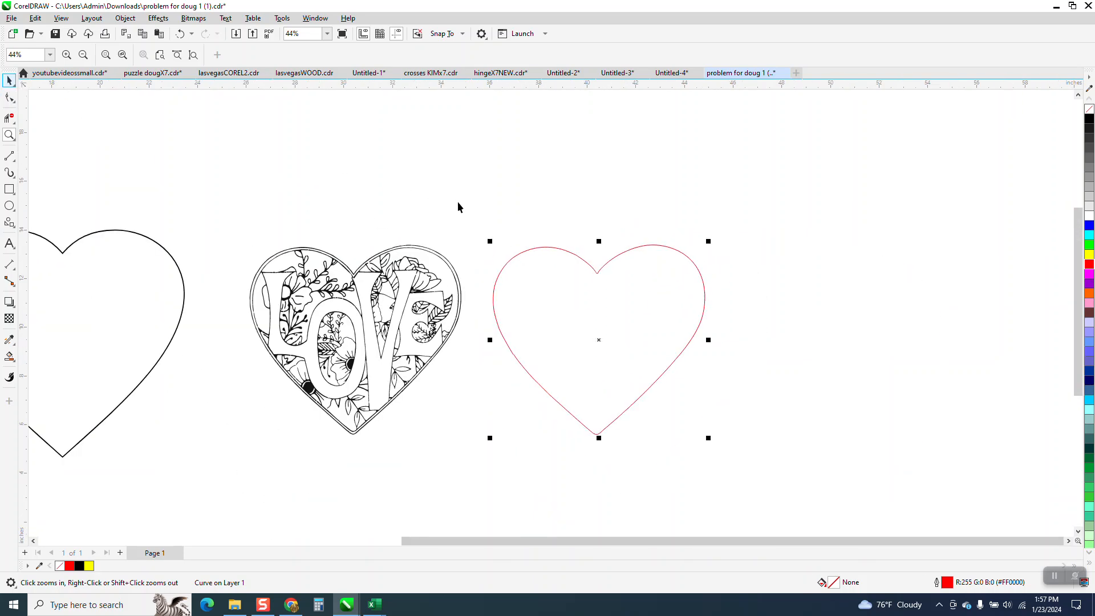
click(126, 19)
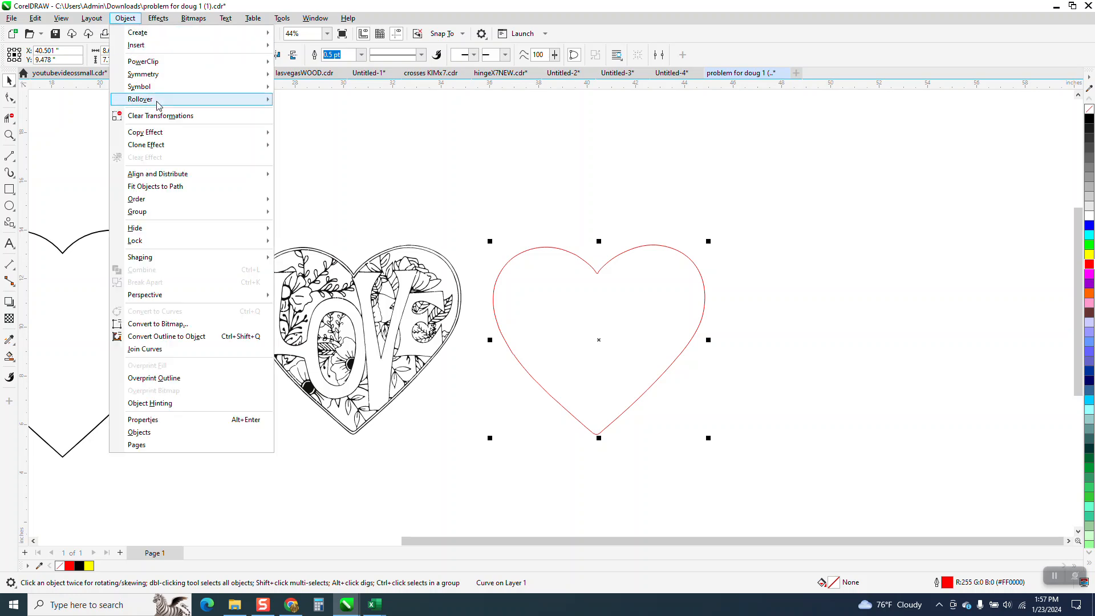
mouse_move(168, 22)
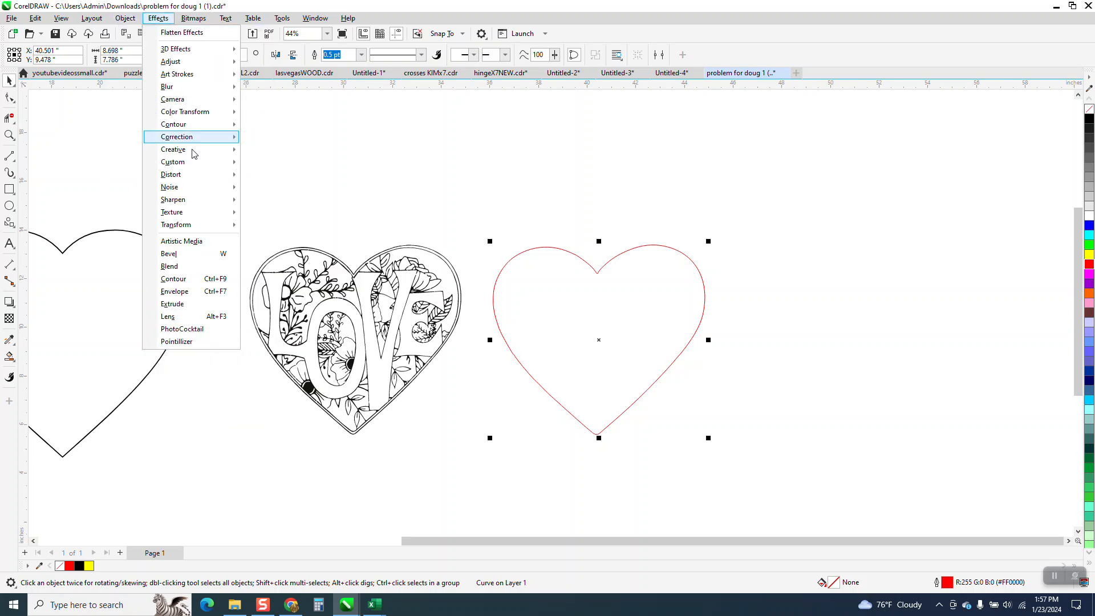
click(182, 280)
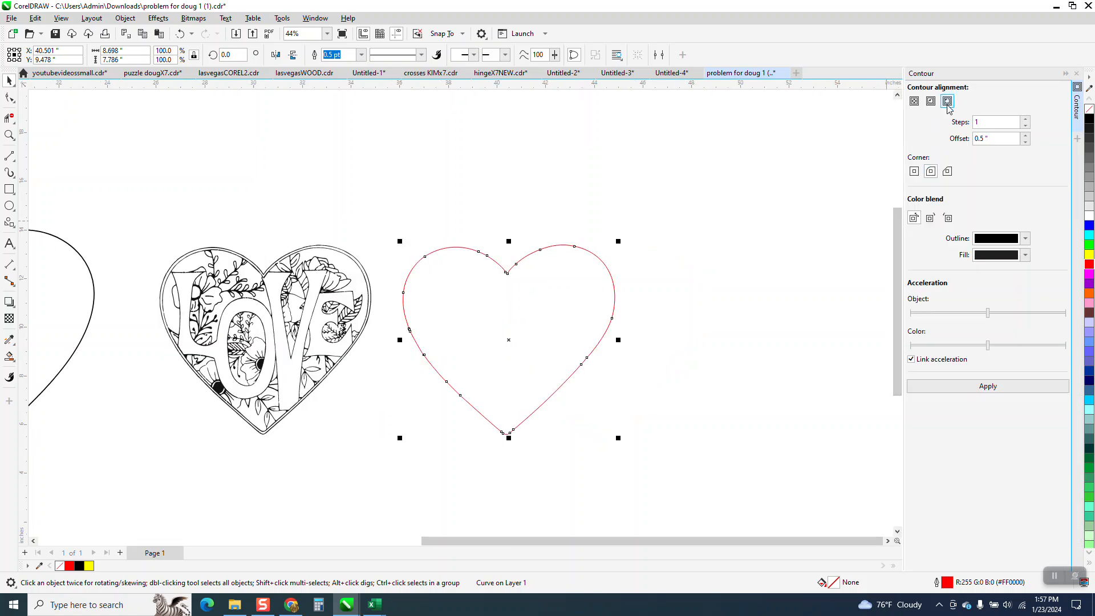
- Try a one-step outside contour with a 0.5-inch offset and round corners on the red heart, and undo it
click(992, 387)
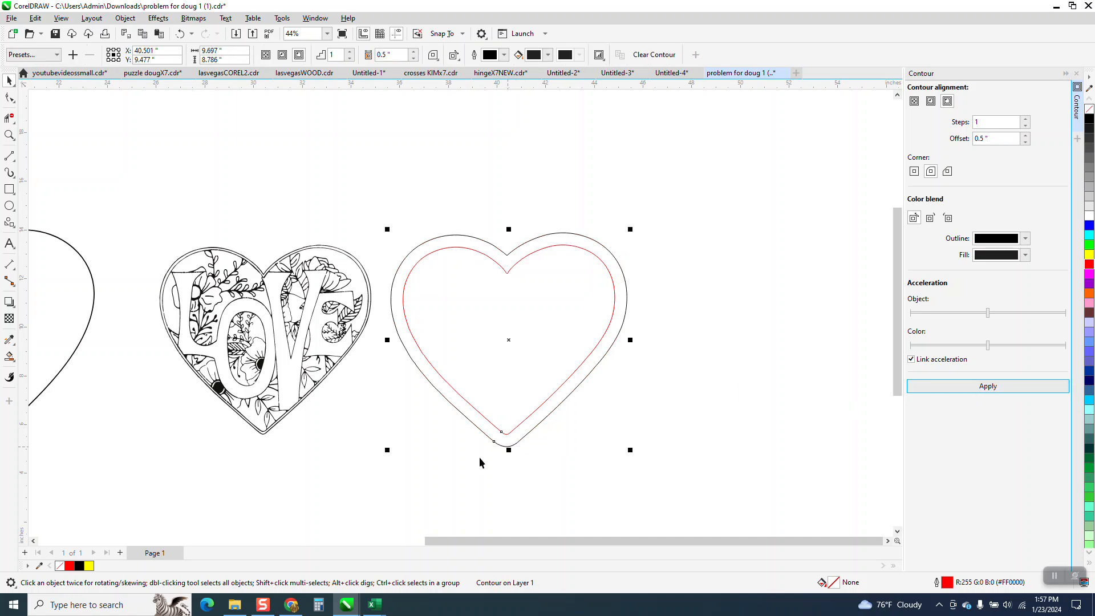
scroll(553, 354, down, 2)
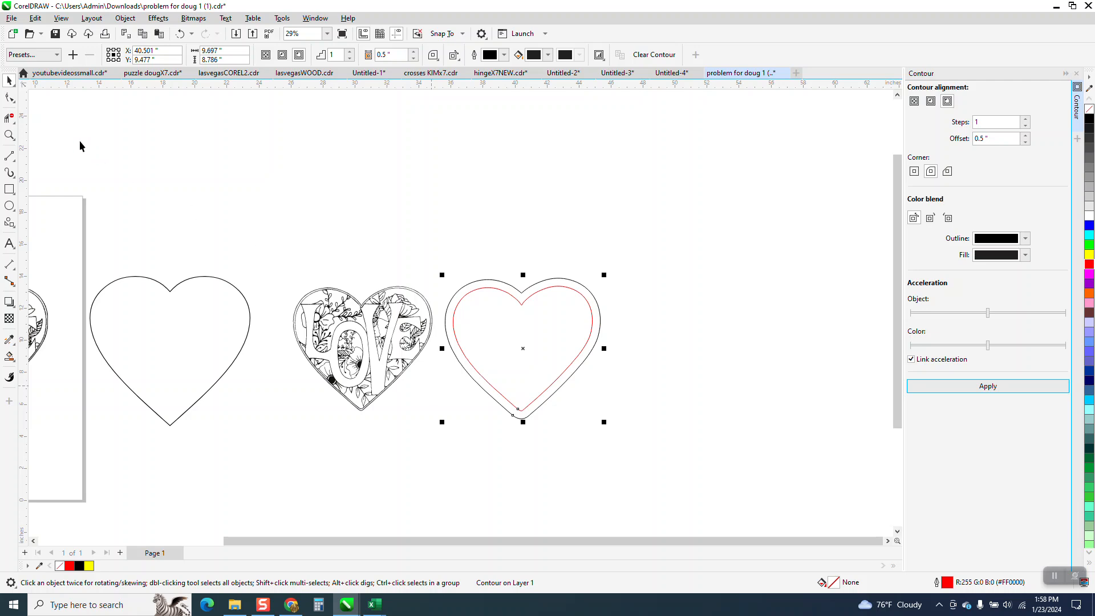
click(9, 135)
drag(406, 239, 568, 408)
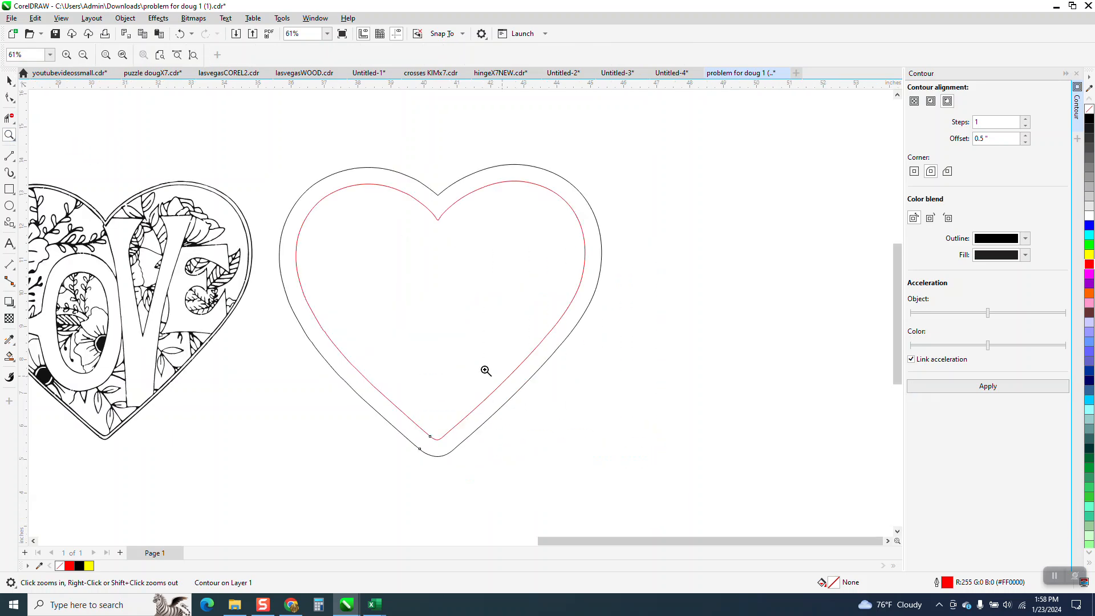
click(180, 35)
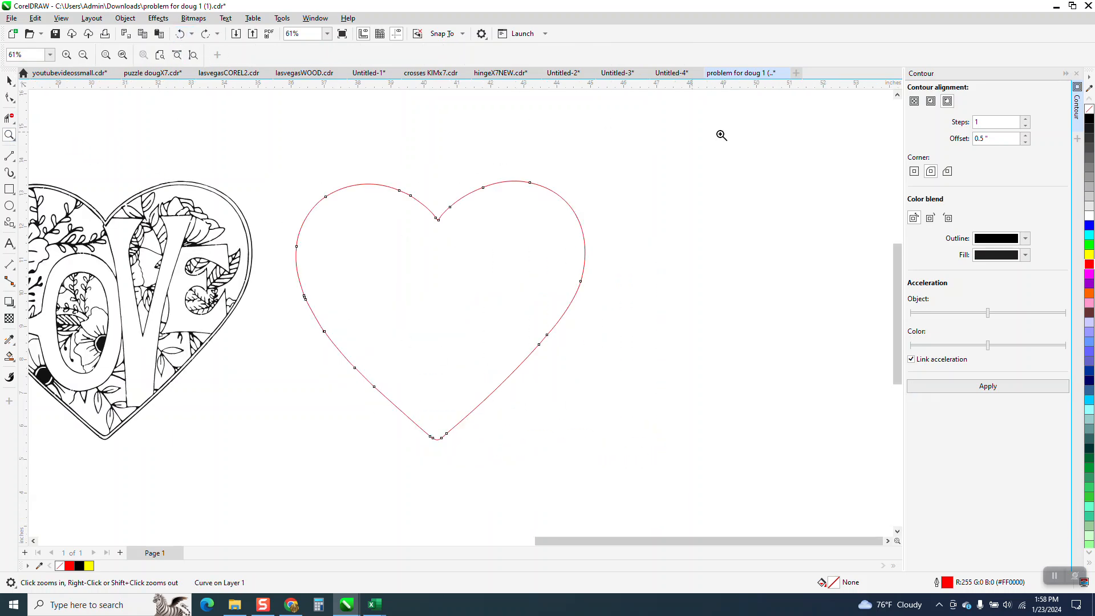
- Try the 0.5-inch outside contour on the red heart with mitered corners, and undo it
click(914, 172)
click(992, 387)
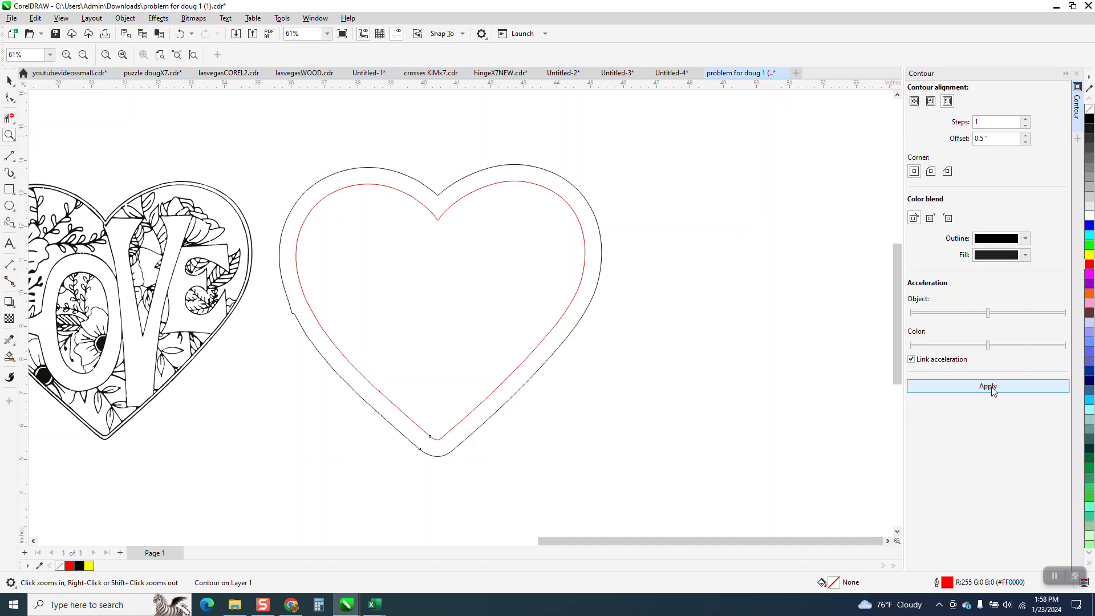
click(180, 36)
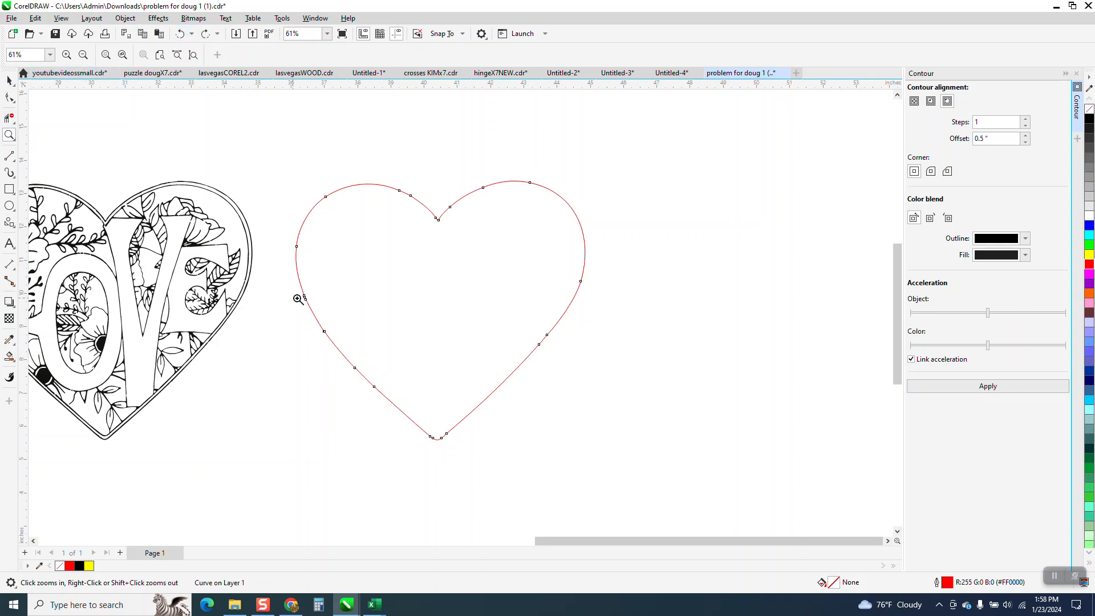
- Delete the surplus nodes closest to the bottom tip of the red heart outline
drag(360, 381, 78, 454)
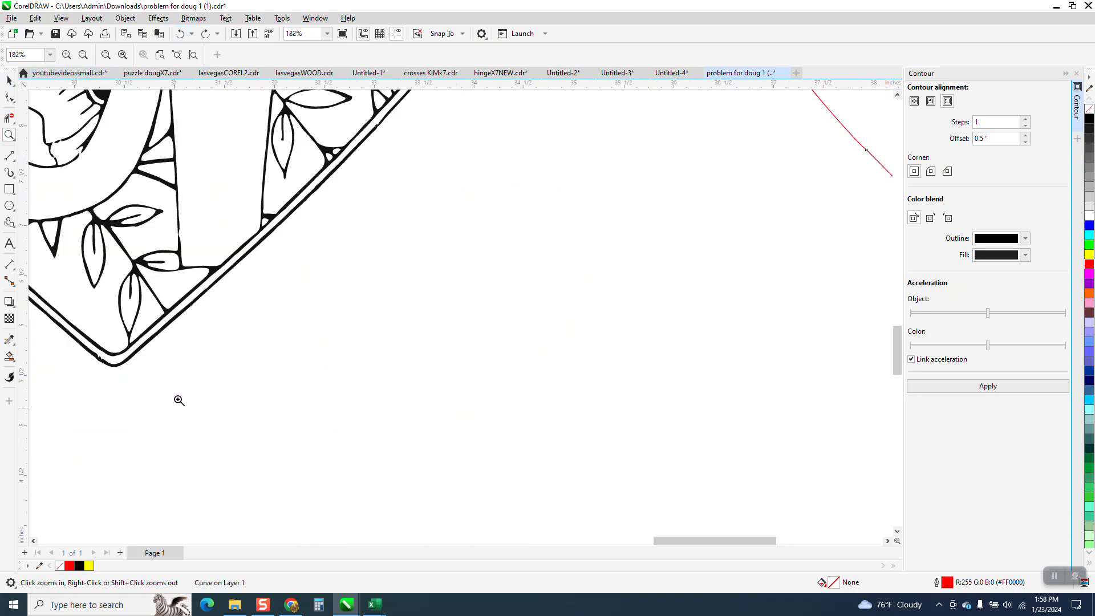
scroll(684, 318, down, 3)
drag(655, 326, 753, 379)
click(10, 98)
click(343, 341)
key(Delete)
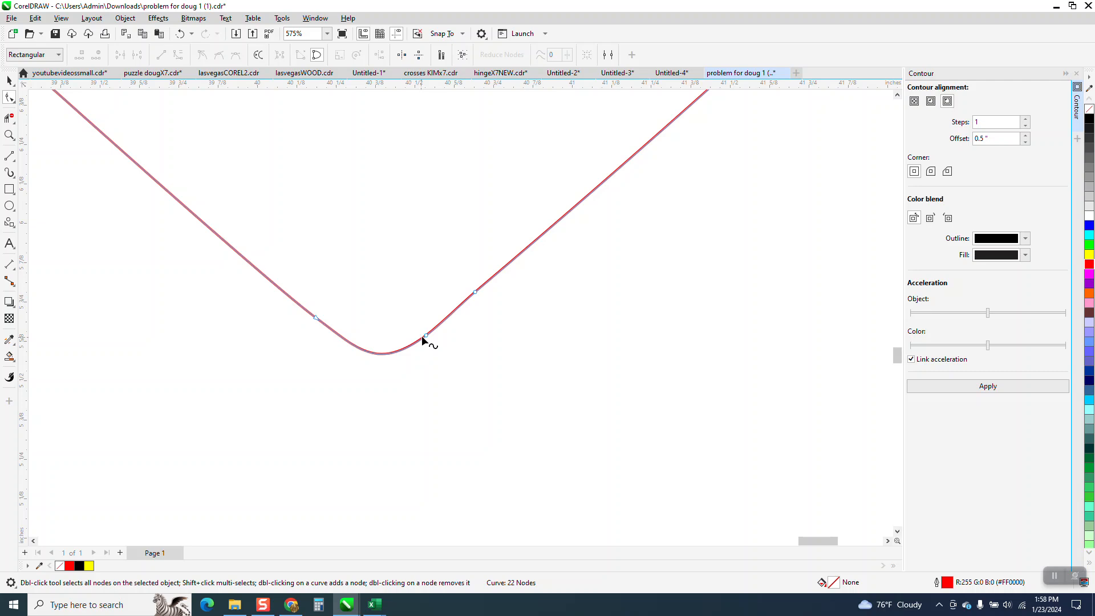
double_click(425, 335)
- Try deleting the remaining node on each side of the heart's bottom tip, undoing each deletion
double_click(315, 317)
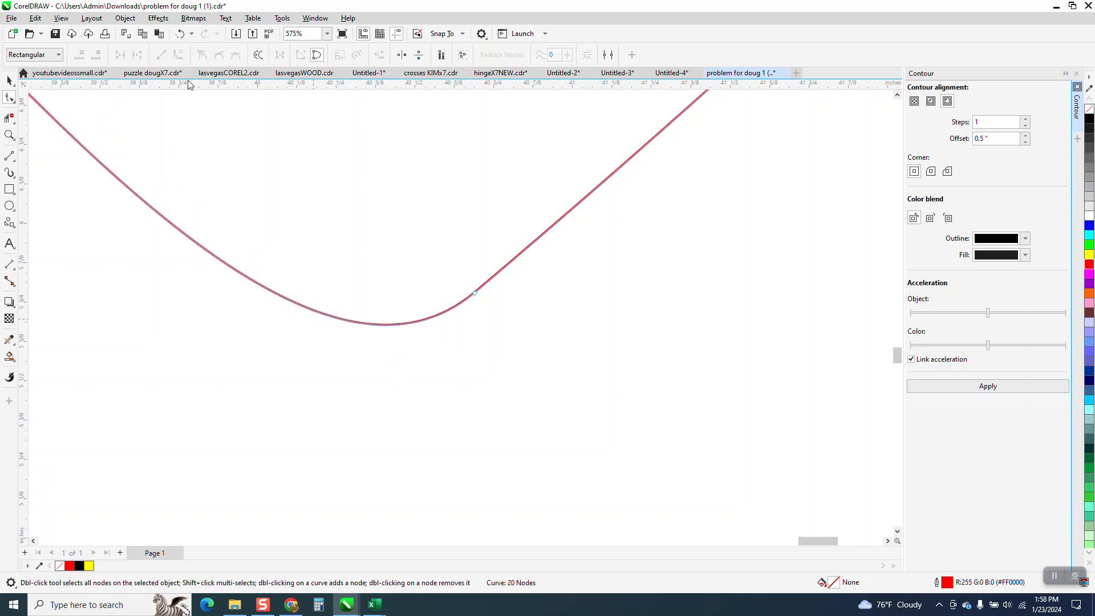
click(179, 34)
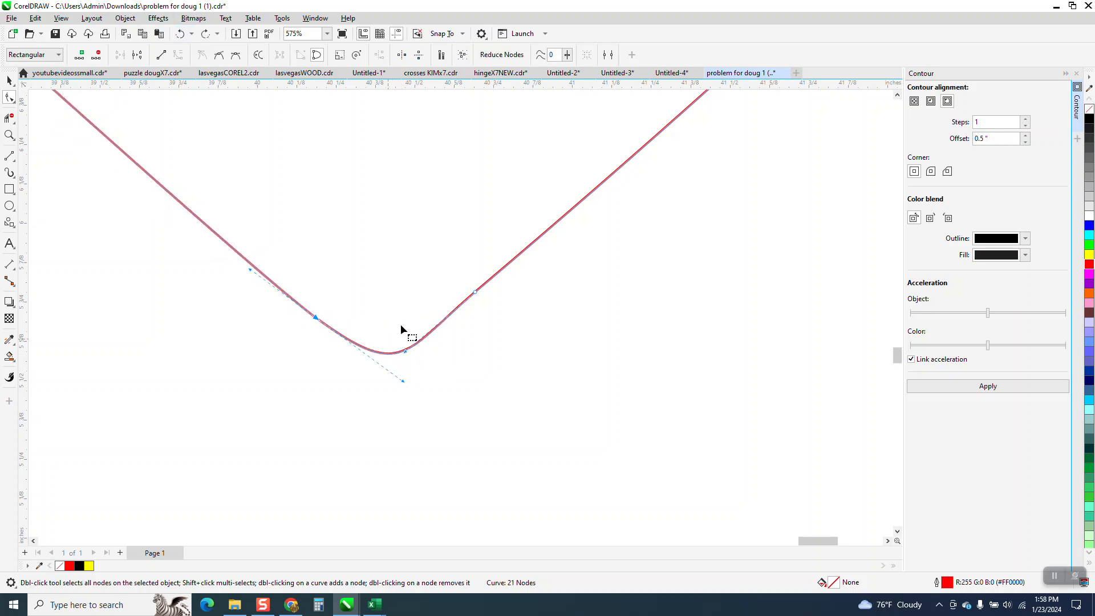
double_click(477, 293)
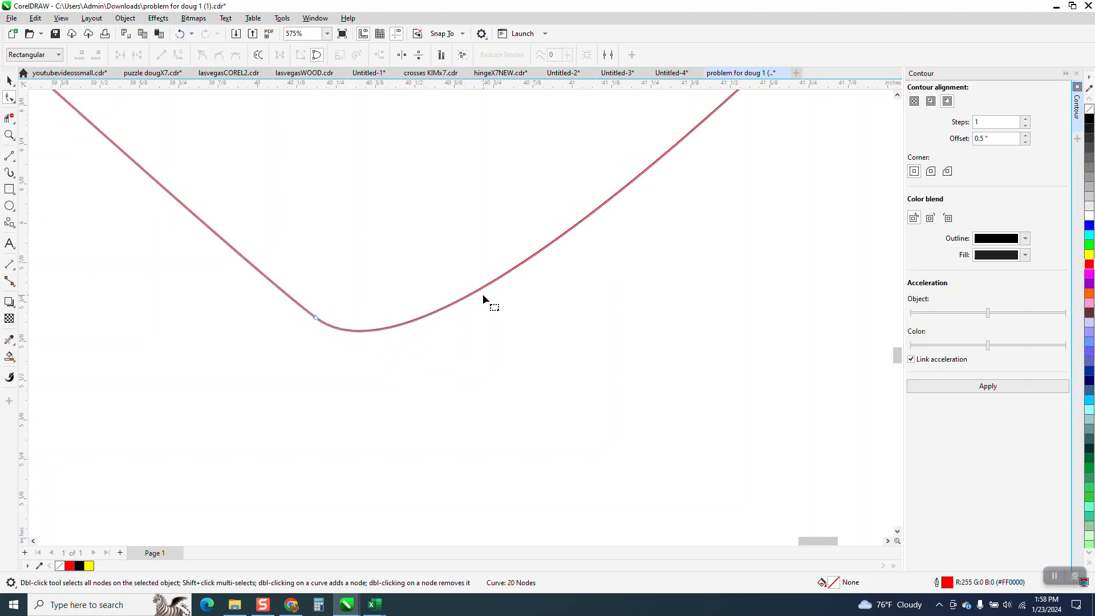
click(181, 34)
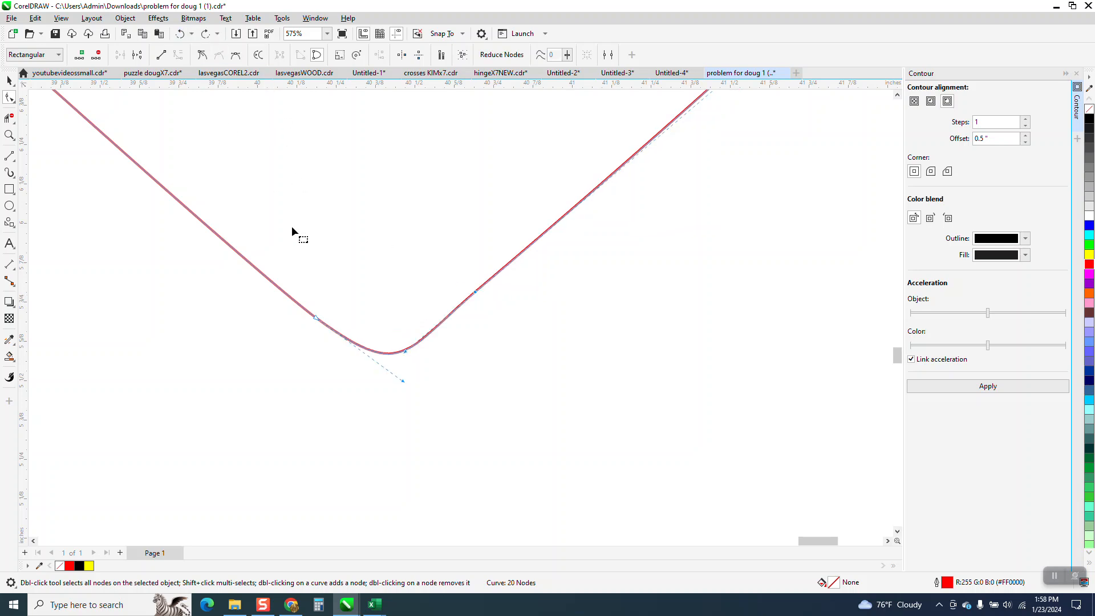
- Add a node at the heart's bottom tip, pull it slightly down, and make it a cusp with adjusted handles for a pointed tip
double_click(385, 352)
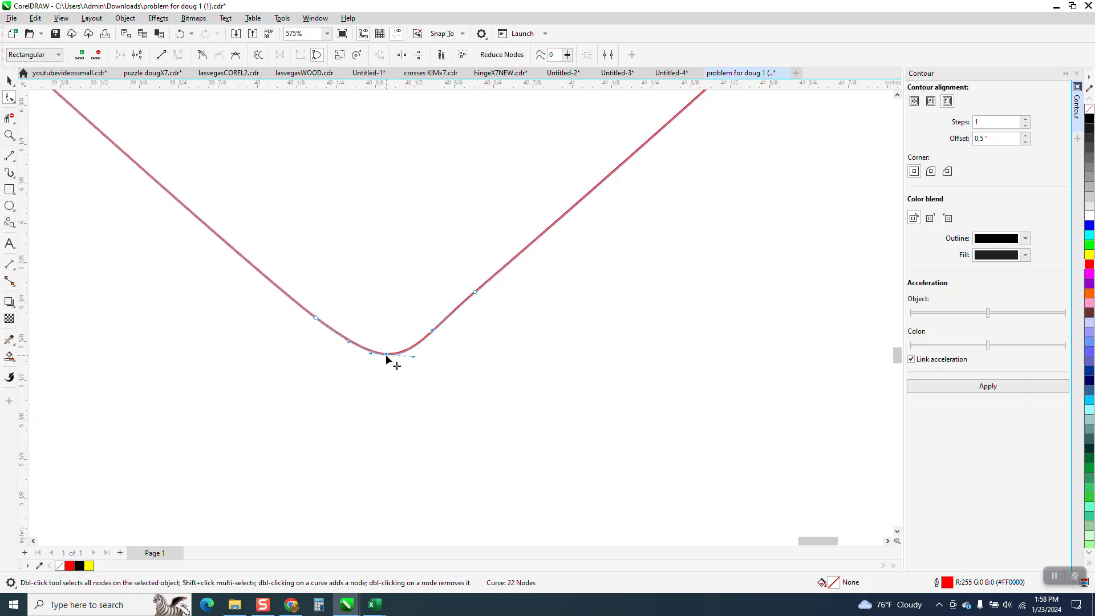
drag(386, 354, 419, 358)
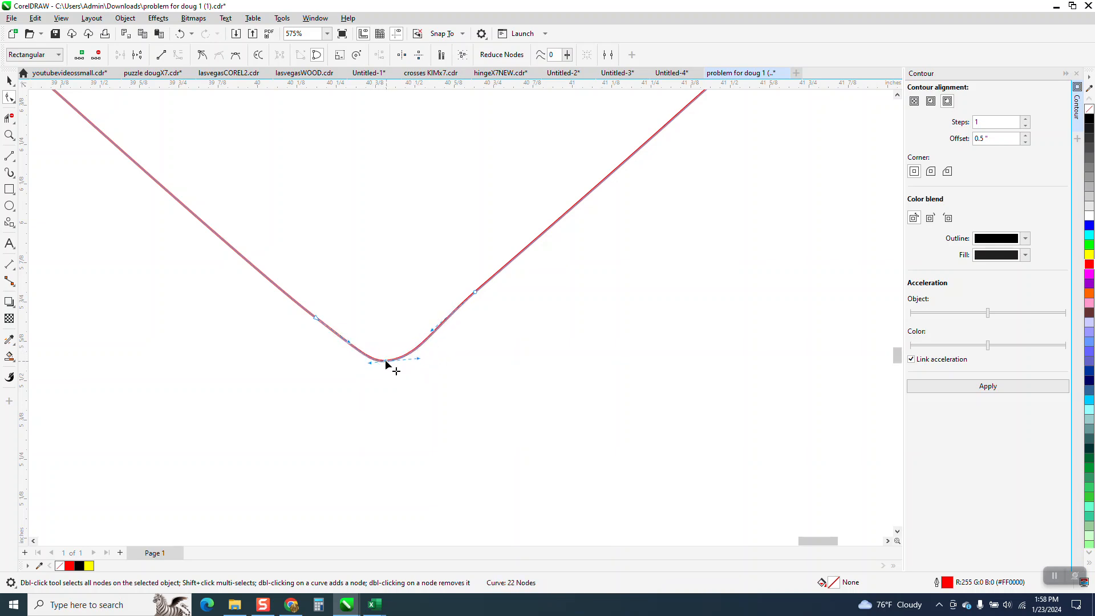
right_click(386, 362)
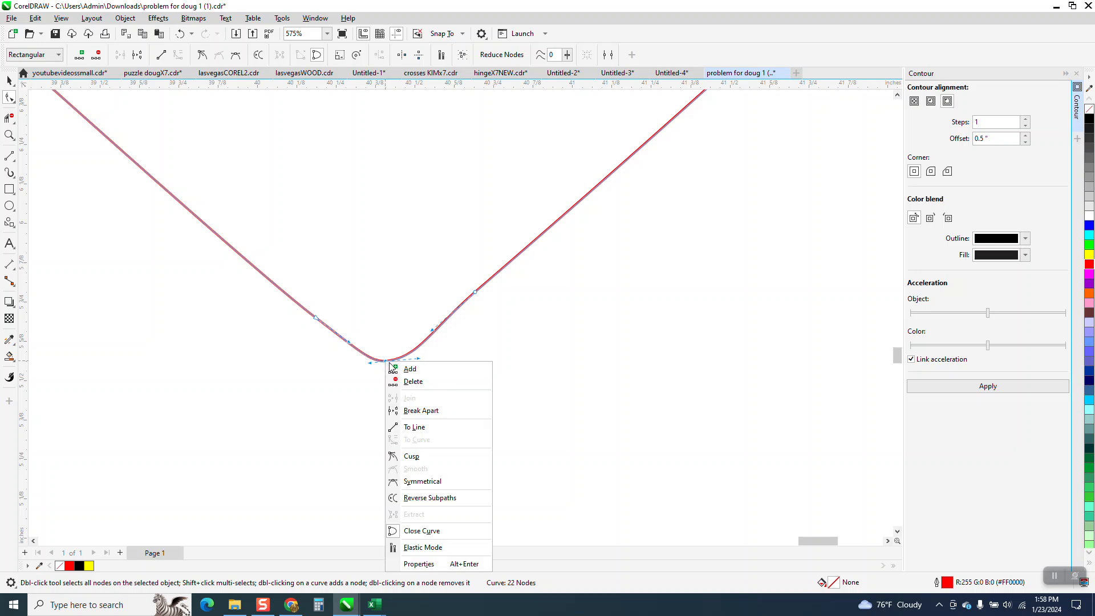
click(415, 457)
drag(416, 357, 364, 348)
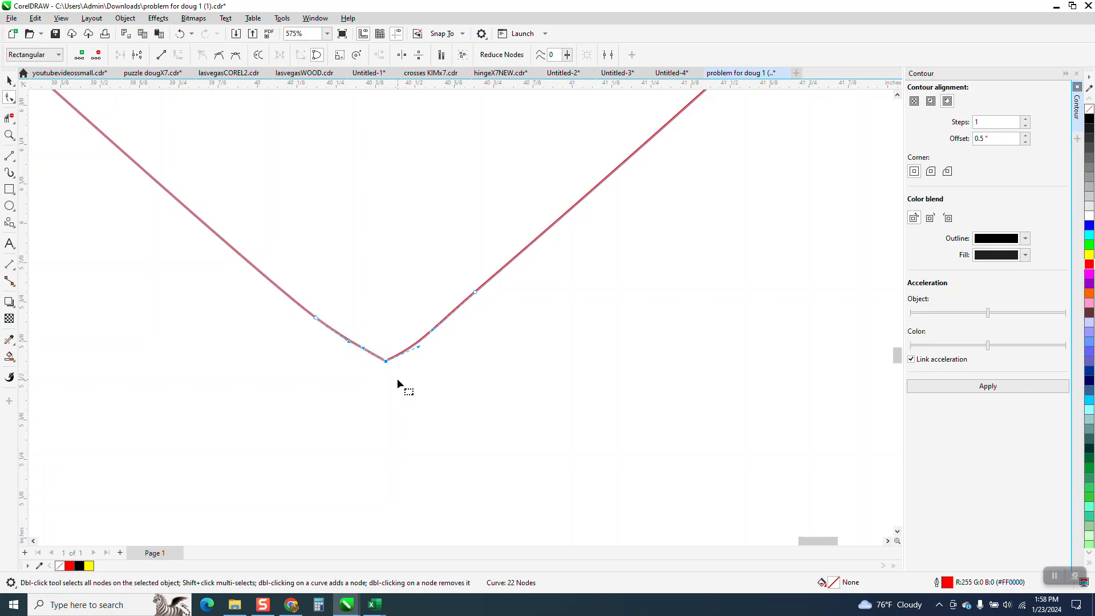
- Apply a one-step outside contour with a 0.5-inch offset and round corners to the reshaped red heart
scroll(446, 308, down, 5)
click(9, 80)
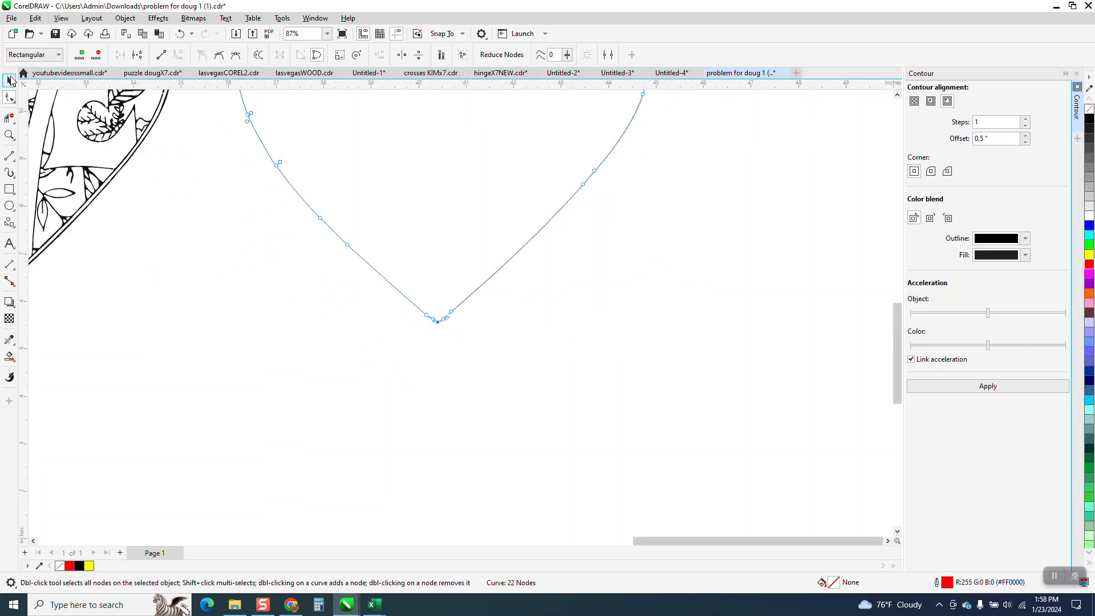
scroll(444, 314, down, 3)
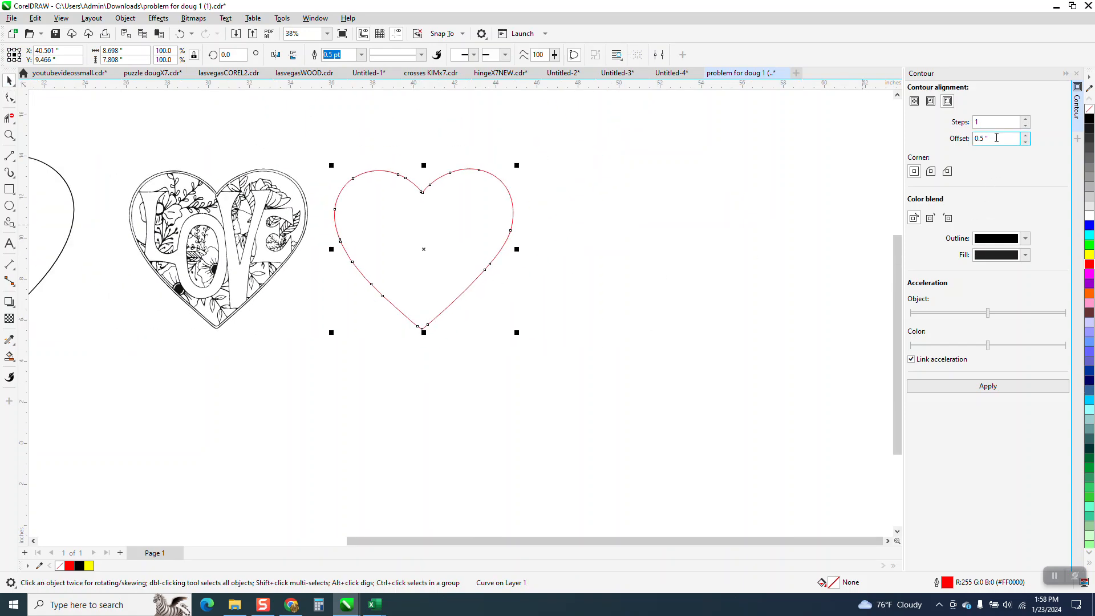
click(930, 171)
click(977, 392)
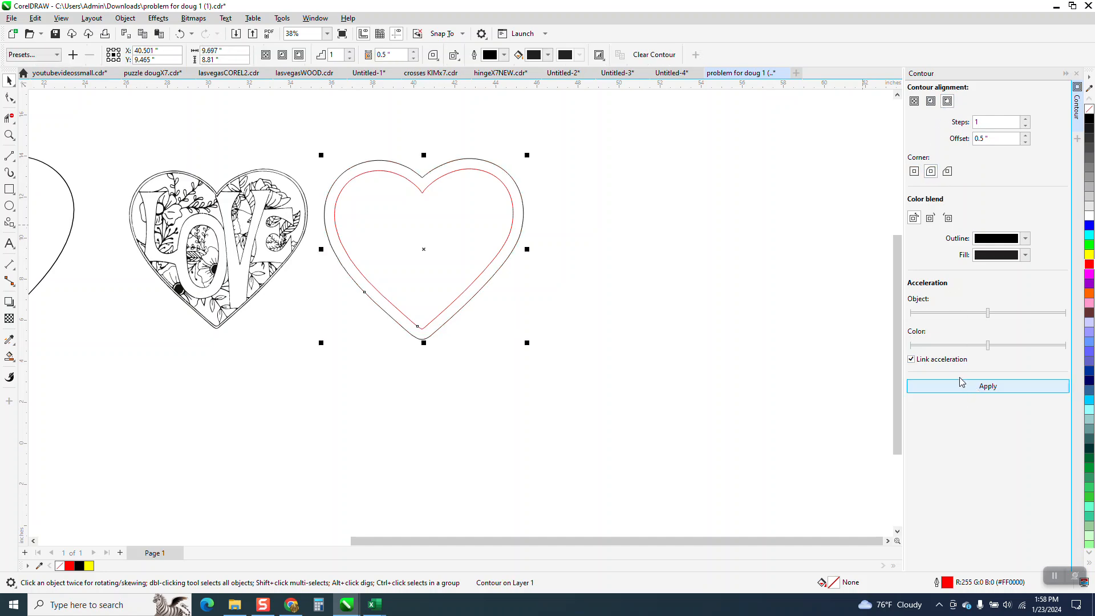
scroll(750, 306, down, 1)
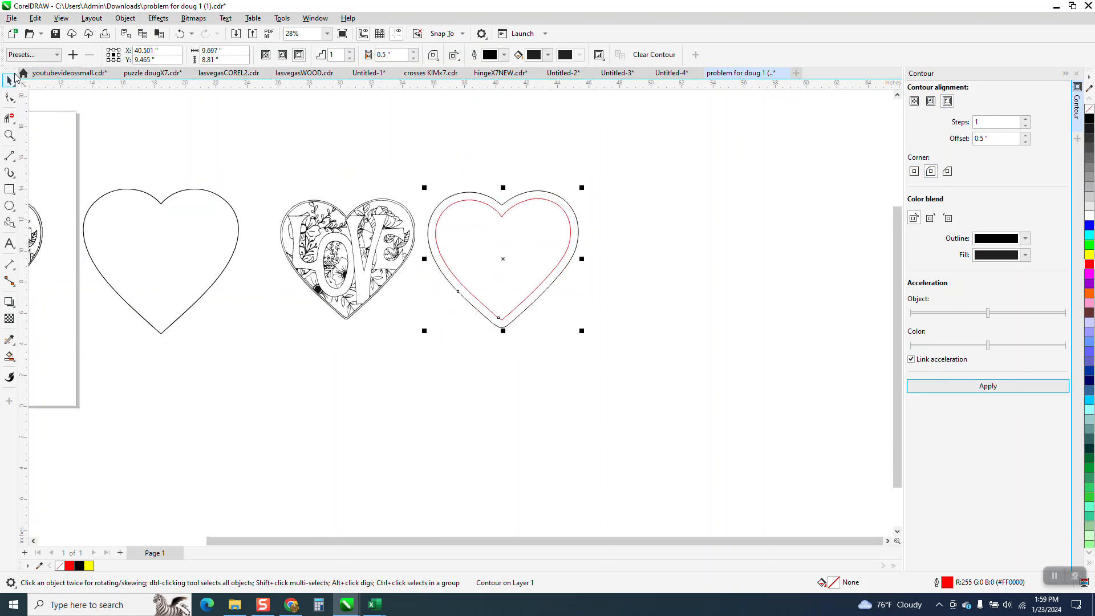
- Break the contour apart from the heart and give the outer heart curve a red outline
click(123, 20)
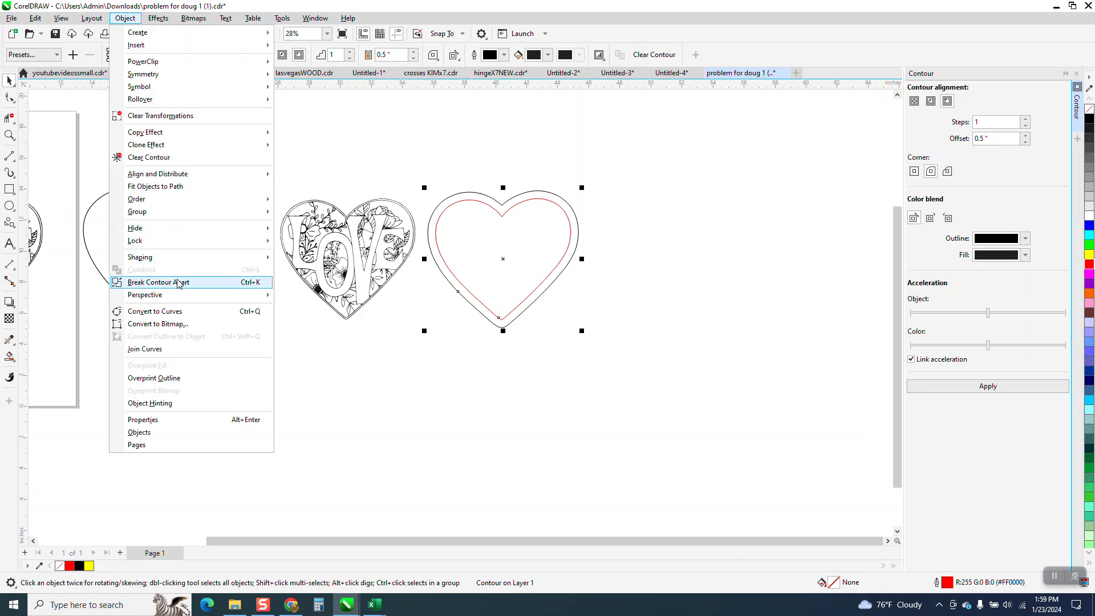
click(290, 198)
click(333, 161)
click(496, 203)
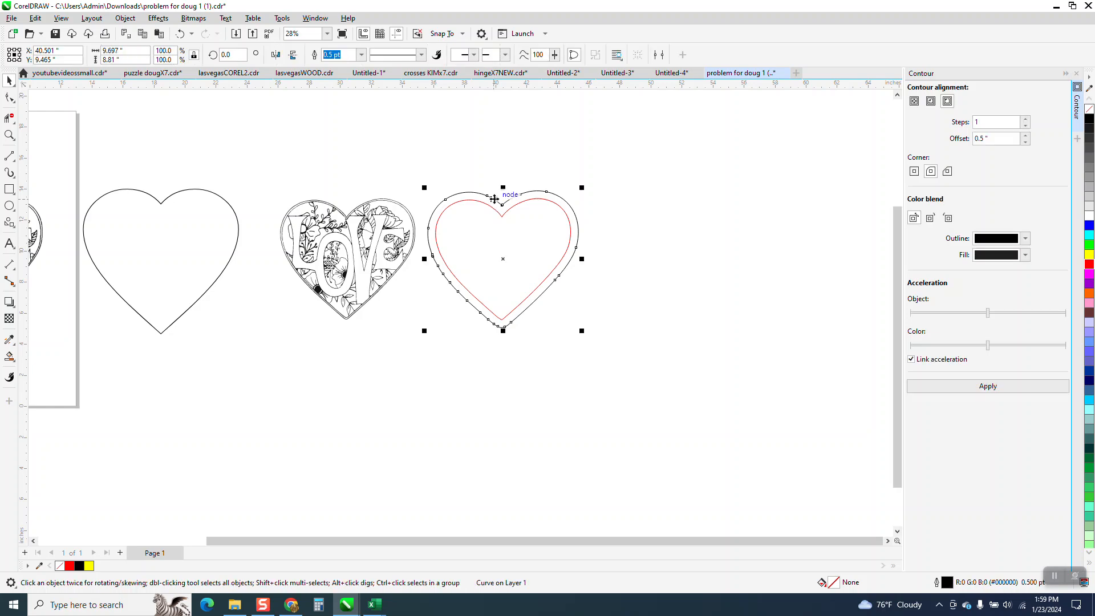
right_click(1089, 264)
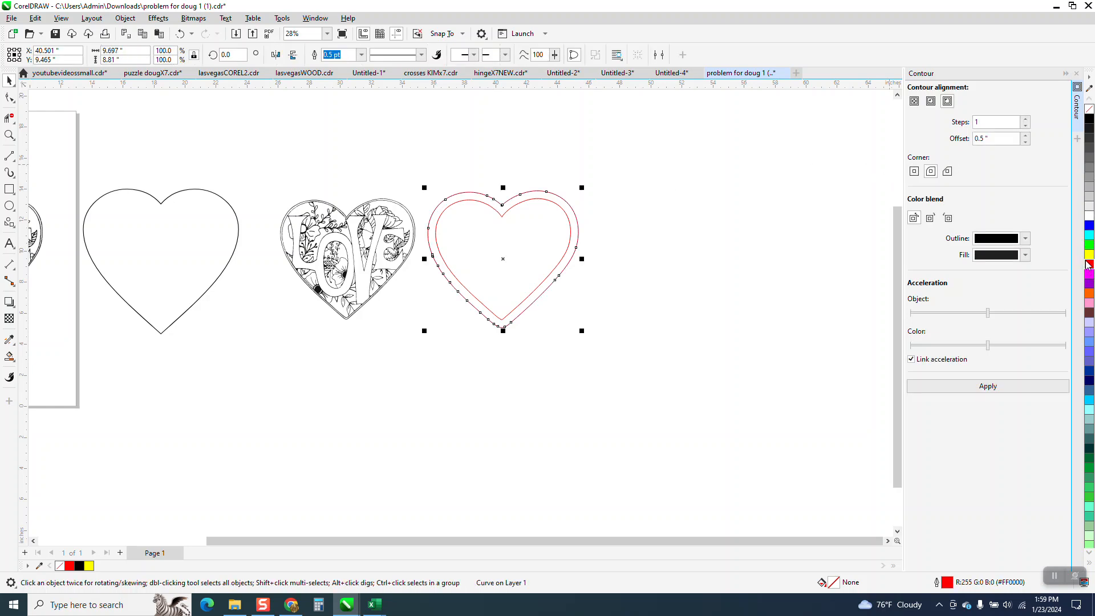
- Move the outer red heart 10 inches left so it surrounds the LOVE heart artwork
key(shift+Left)
key(shift+Left)
key(shift+Left)
key(shift+Left)
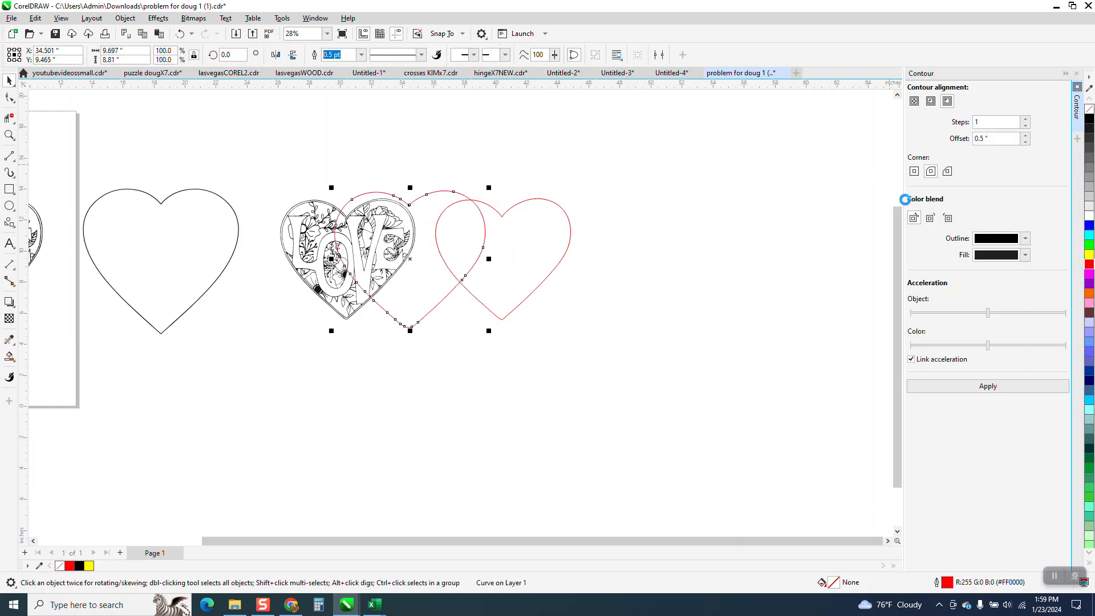
key(shift+Left)
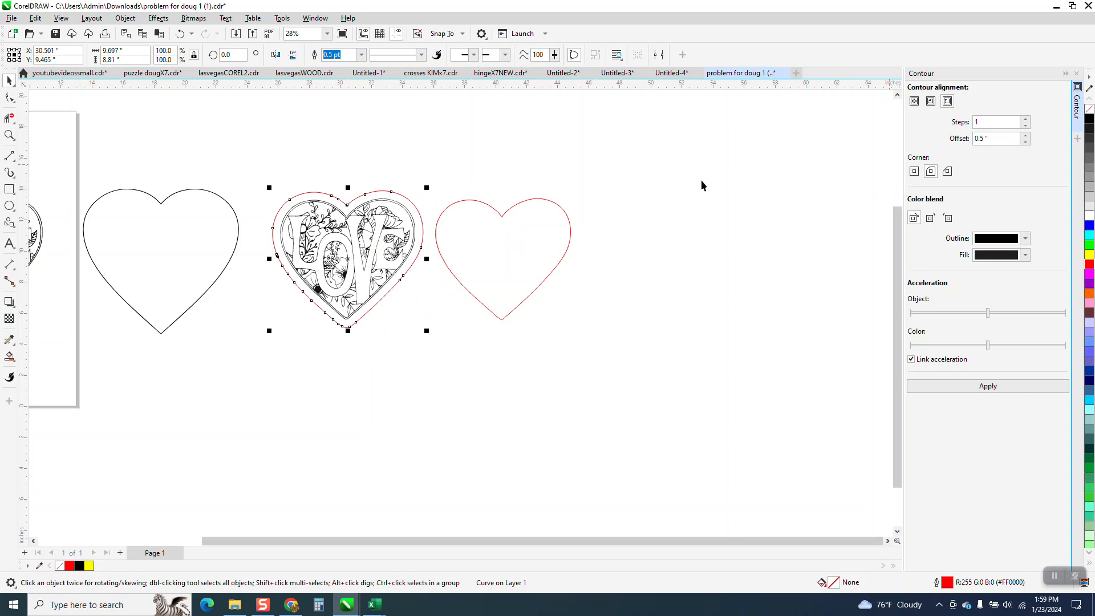
click(10, 135)
drag(274, 188, 473, 360)
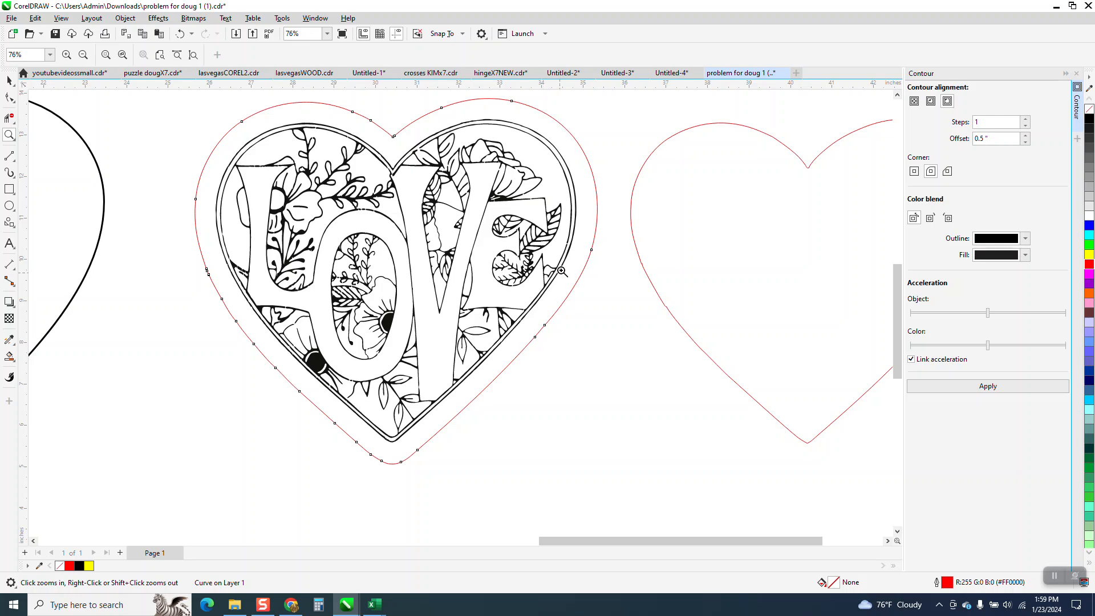
scroll(432, 247, down, 4)
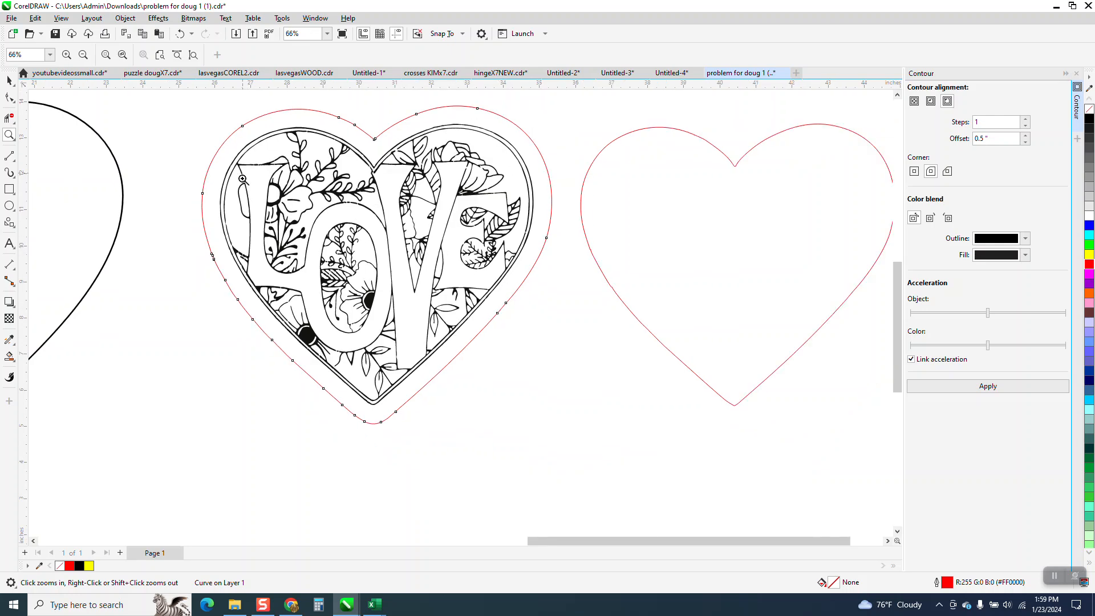
scroll(228, 215, down, 1)
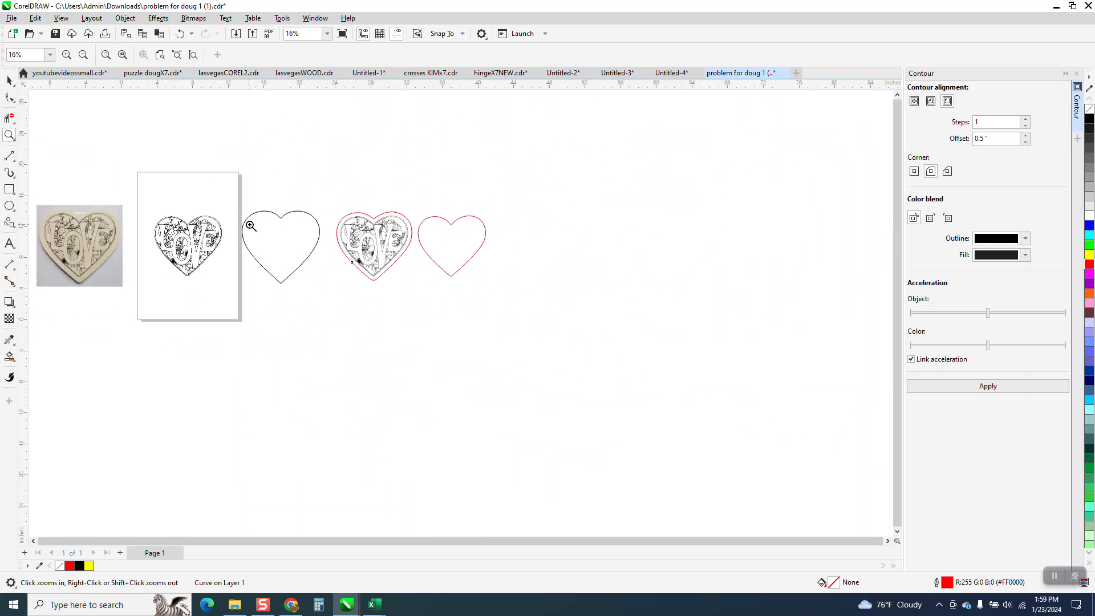
scroll(329, 245, down, 1)
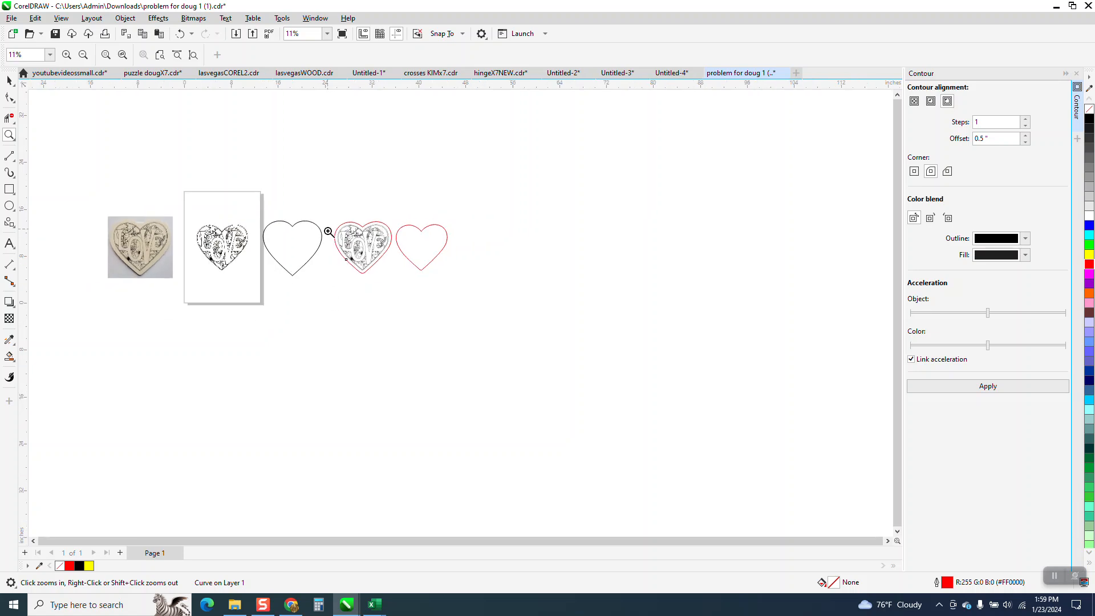
- Move the black heart outline about 12 inches left so it surrounds the LOVE heart artwork on the page
click(9, 81)
click(311, 248)
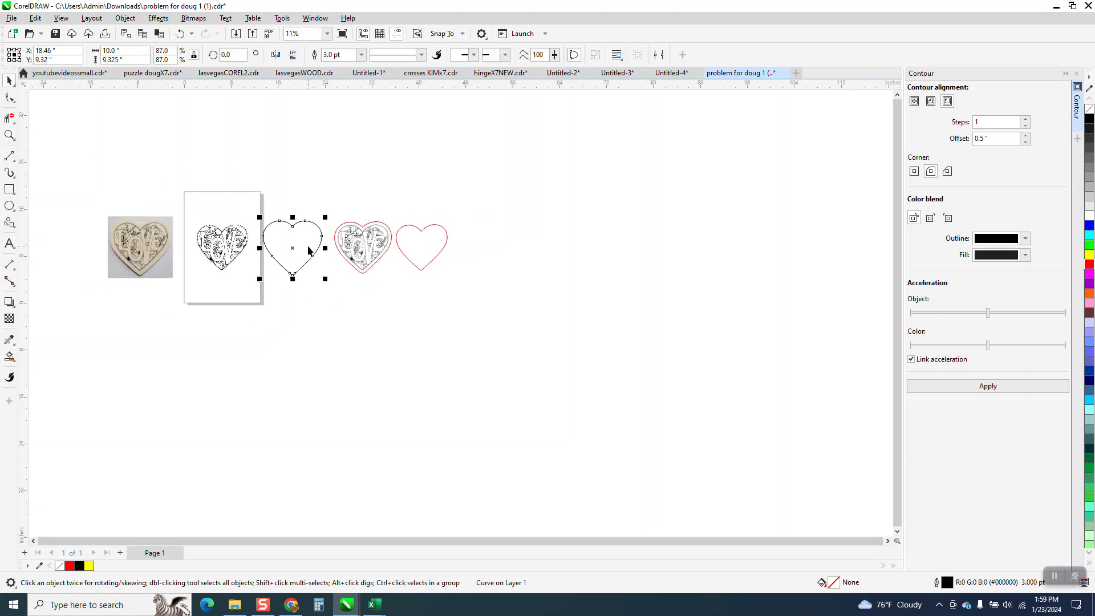
key(Left)
key(Left)
key(Left)
key(Left)
key(Left)
key(Left)
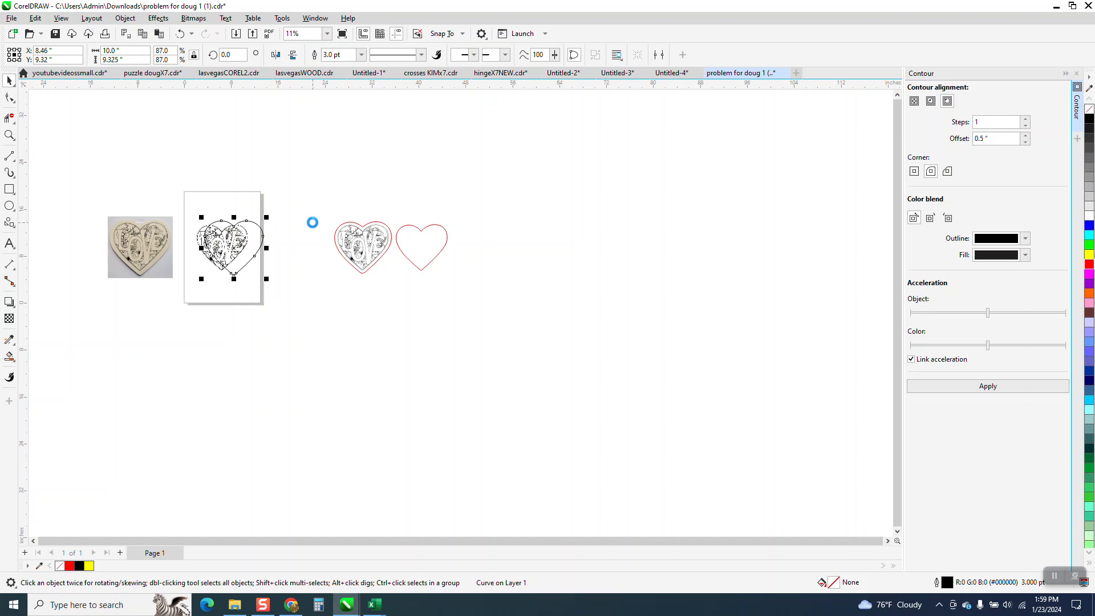
- Compare how the black and red outlines fit around their LOVE hearts, and examine the traced line work inside the red outline up close
click(9, 135)
drag(144, 190, 328, 302)
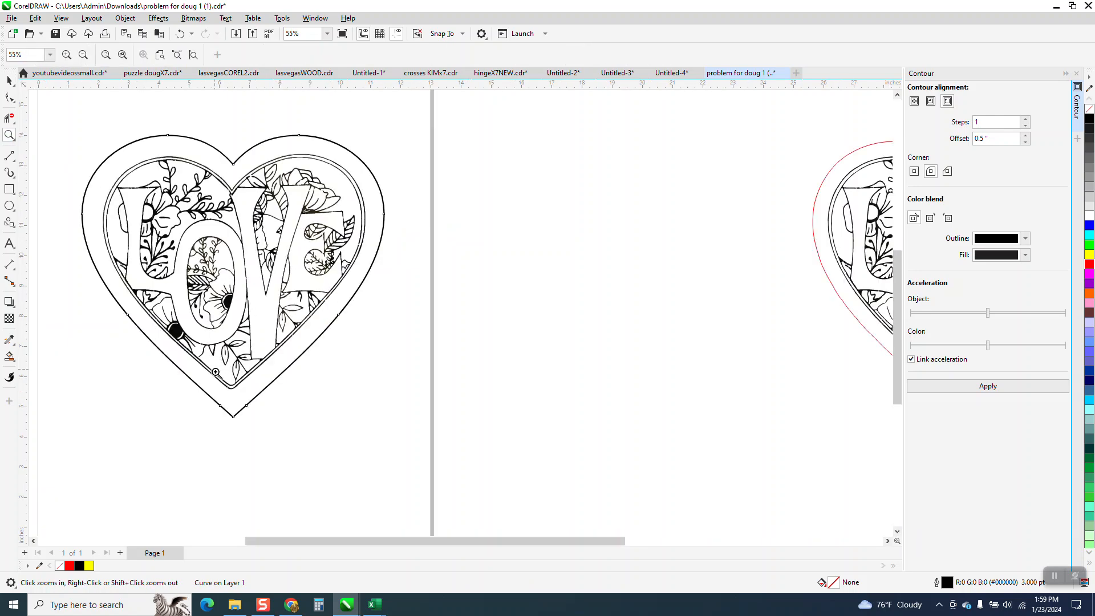
scroll(138, 331, down, 2)
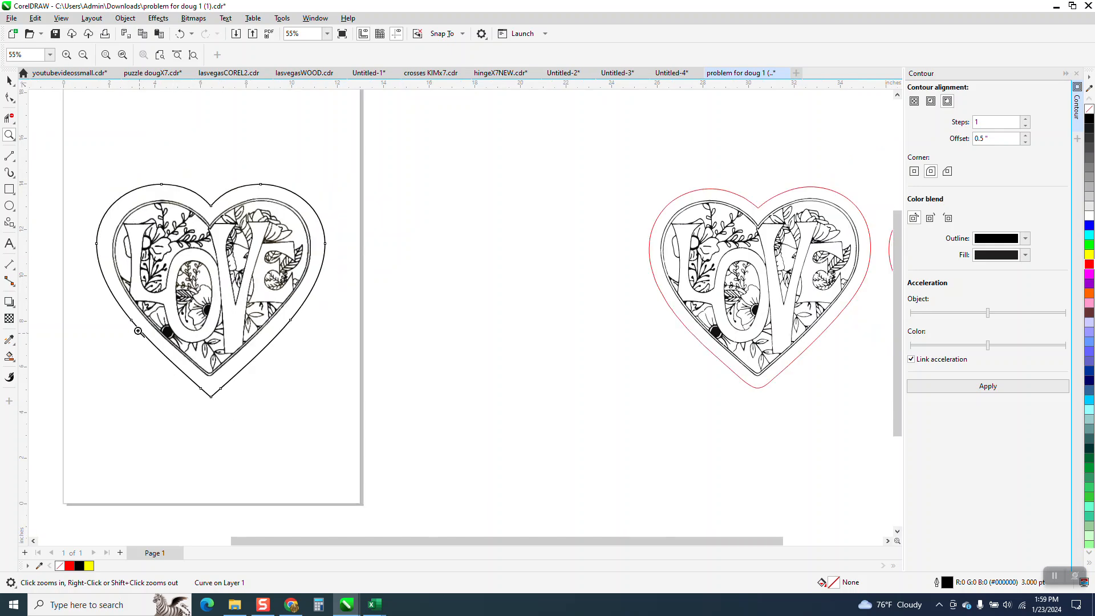
drag(636, 360, 734, 419)
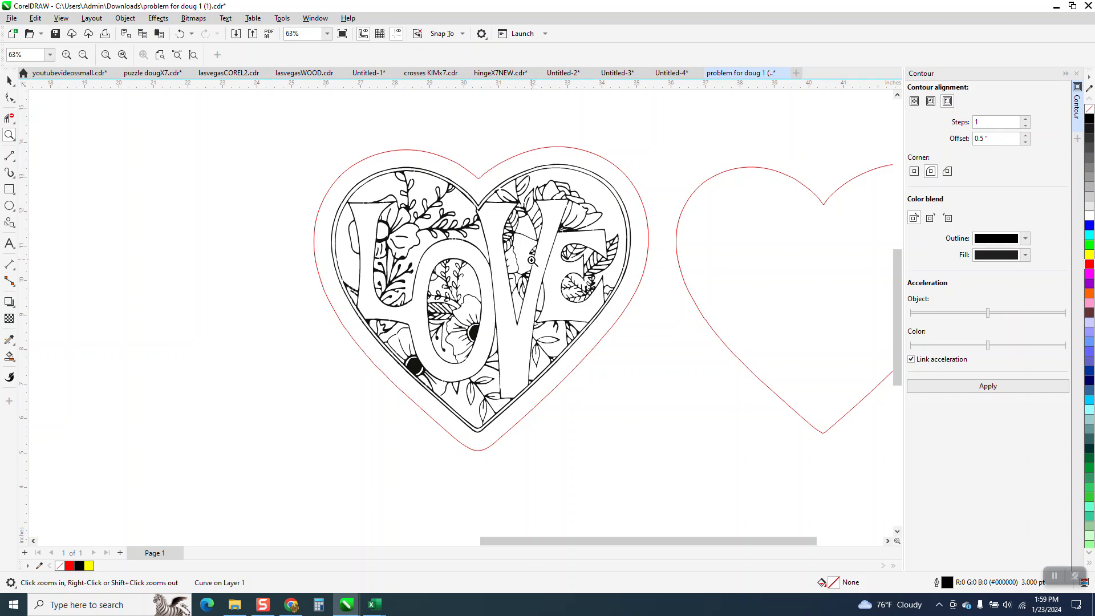
scroll(531, 261, down, 3)
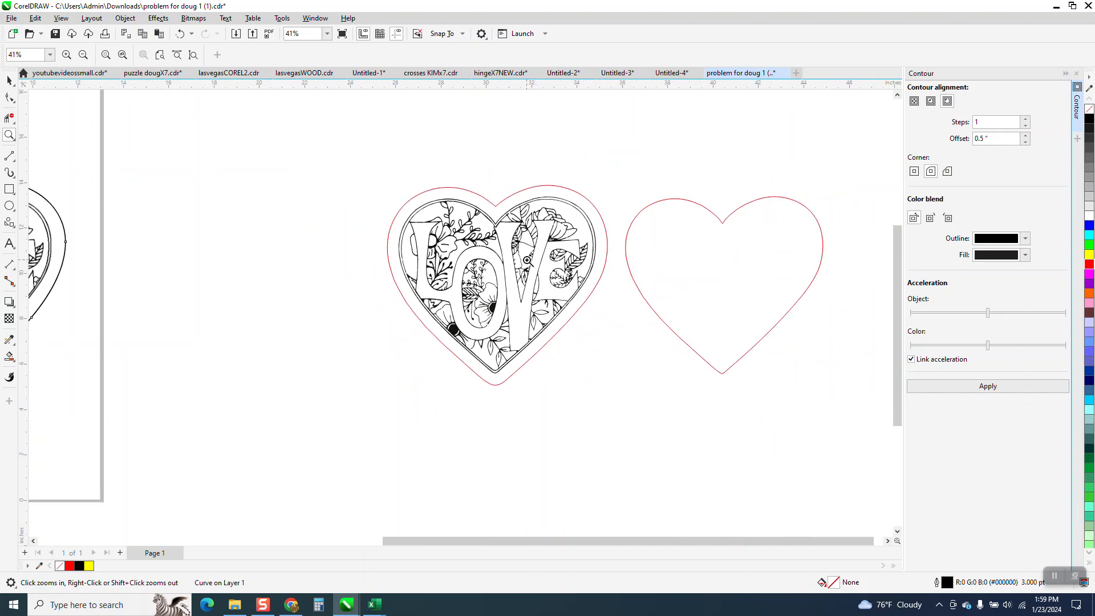
drag(477, 233, 546, 260)
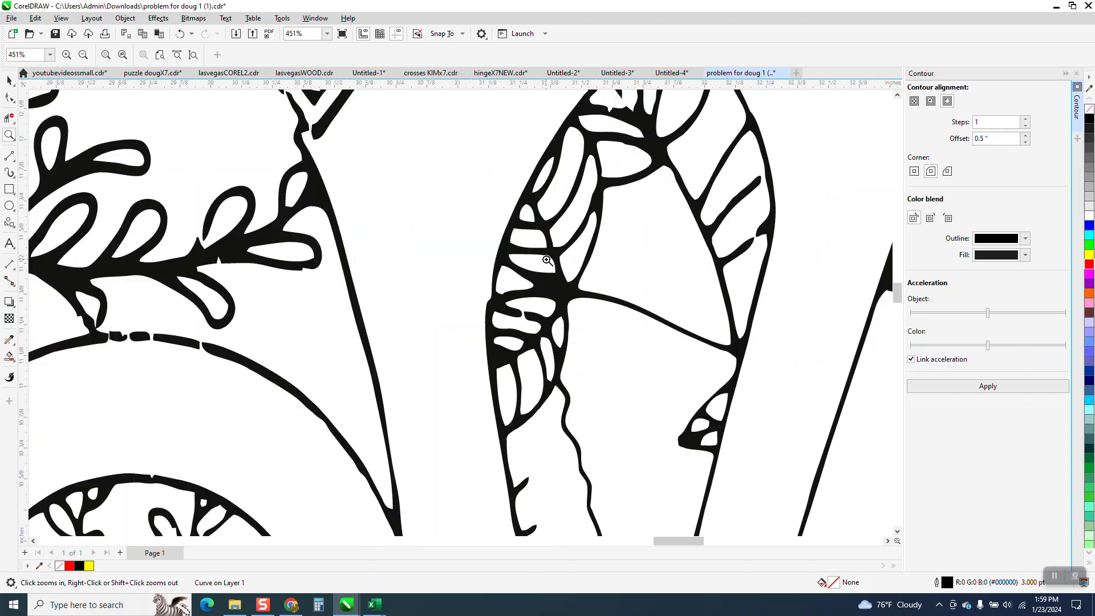
scroll(546, 260, down, 3)
scroll(335, 301, up, 6)
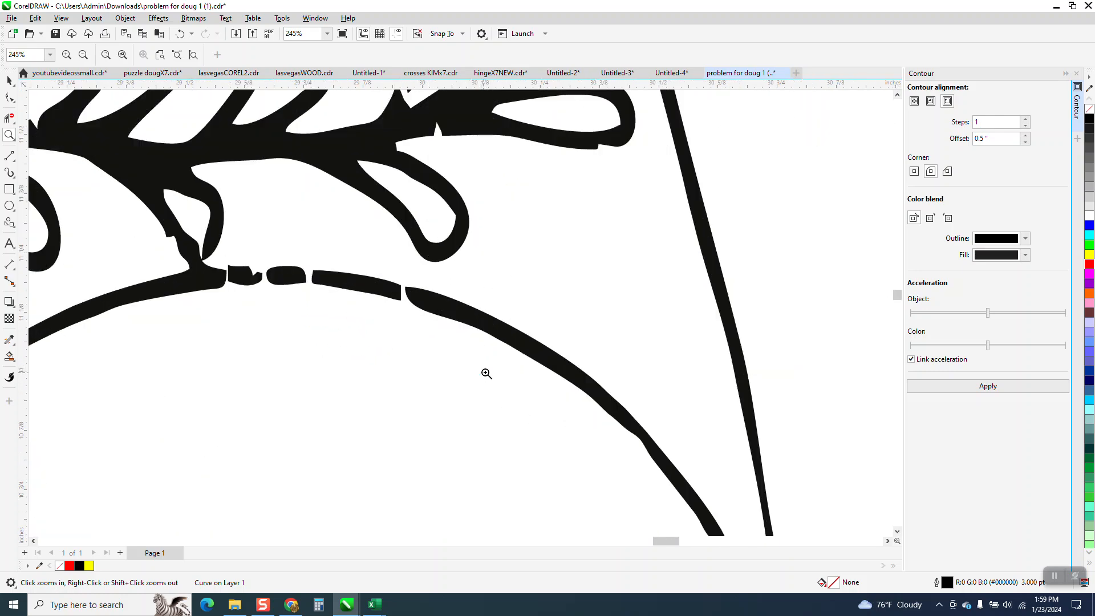
scroll(453, 333, down, 3)
scroll(439, 324, down, 10)
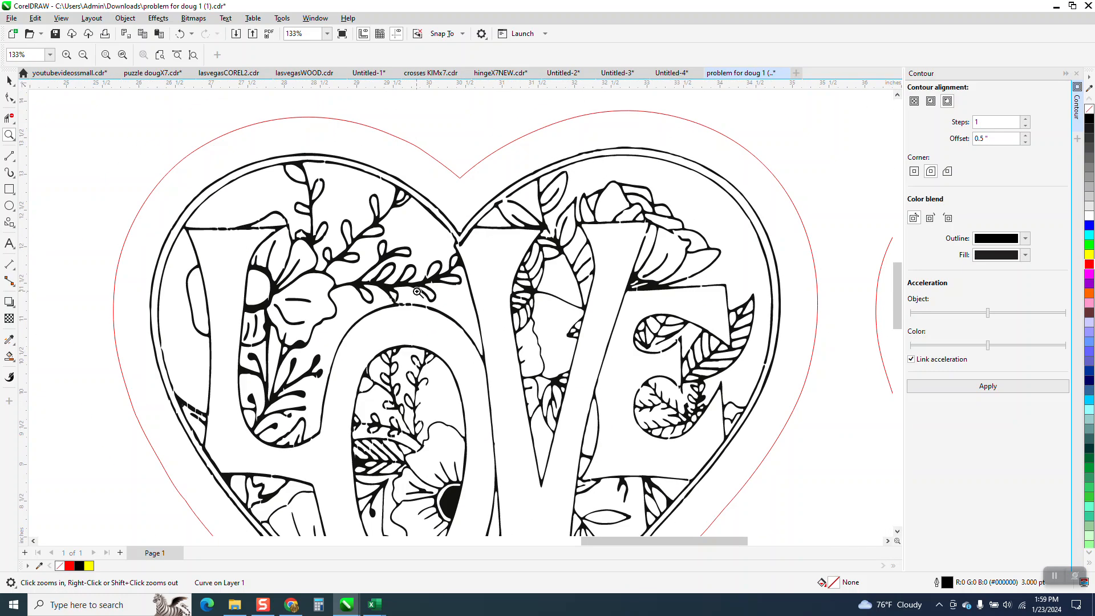
scroll(415, 283, down, 1)
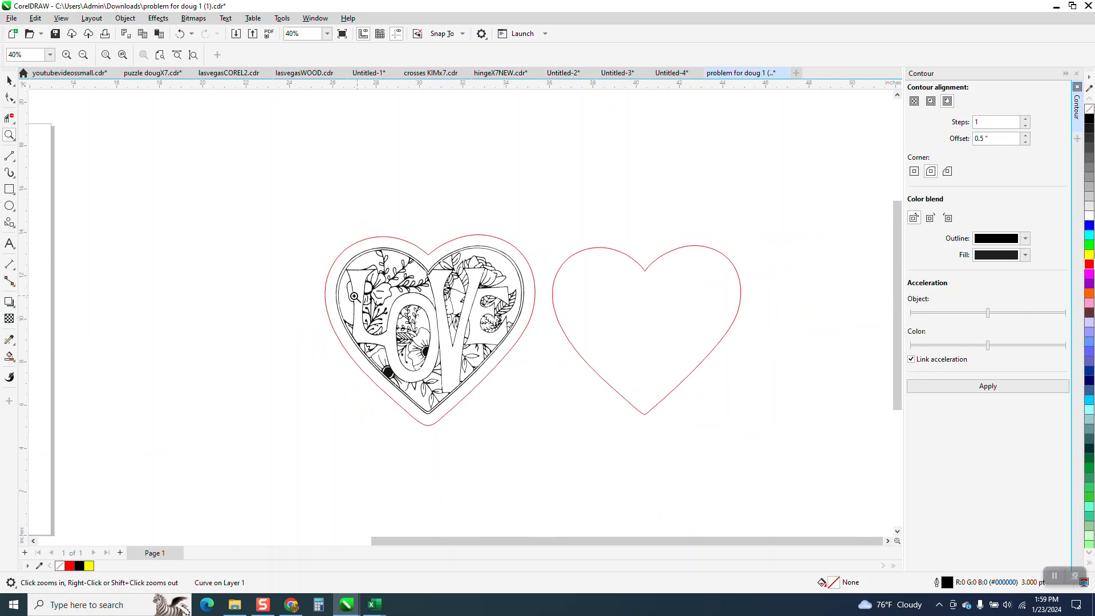
drag(282, 213, 637, 429)
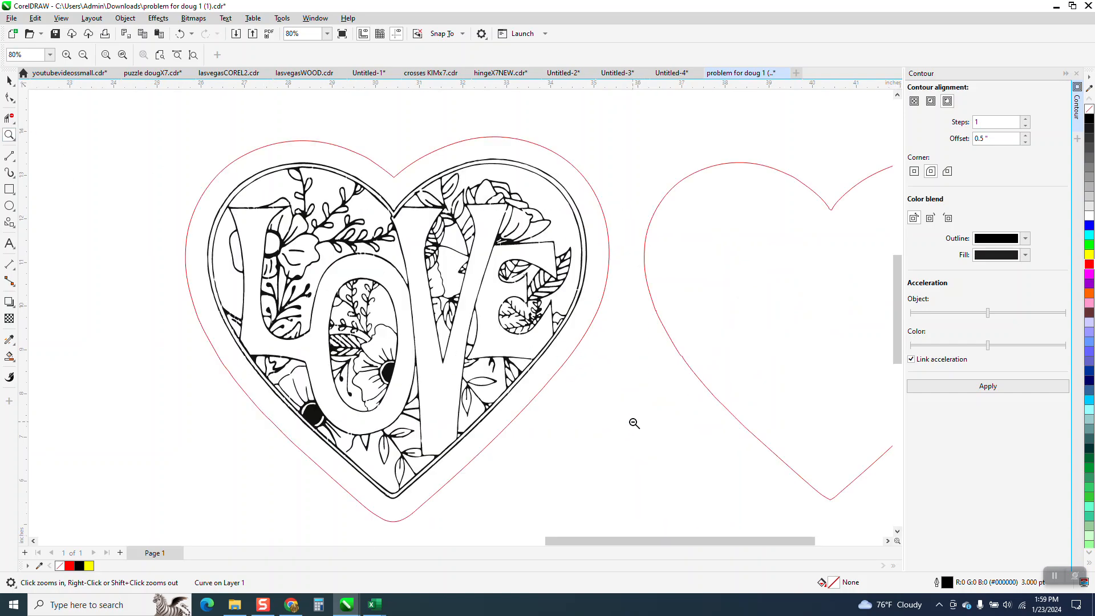